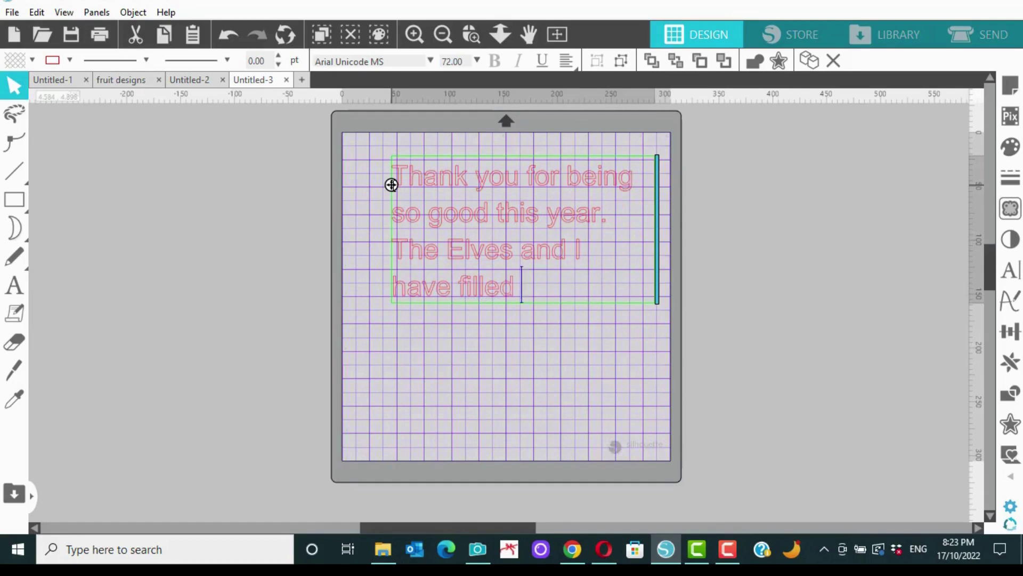
Finish the Santa message with the words "this sack with special things just for you."
type("with special")
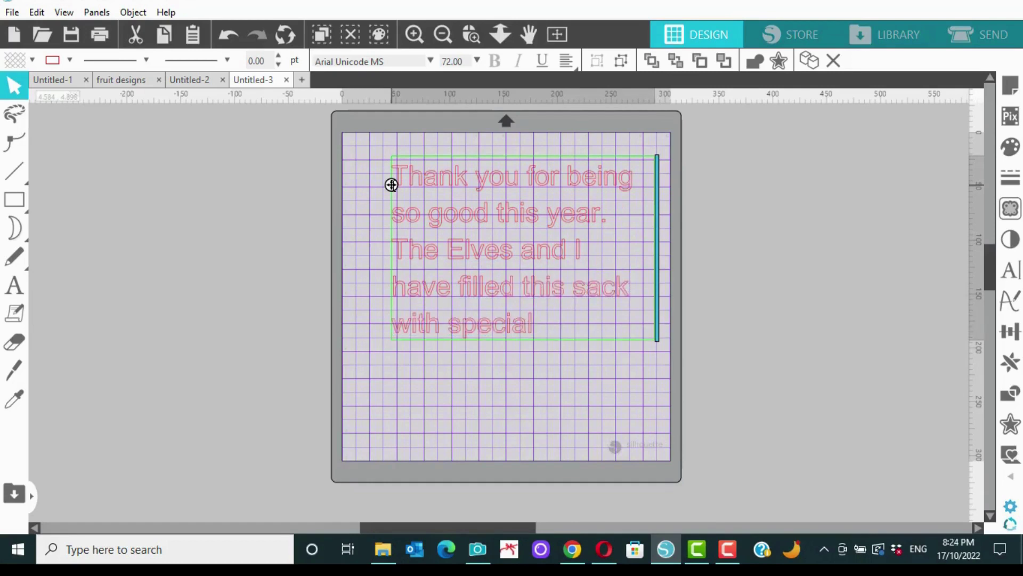
type(" things just")
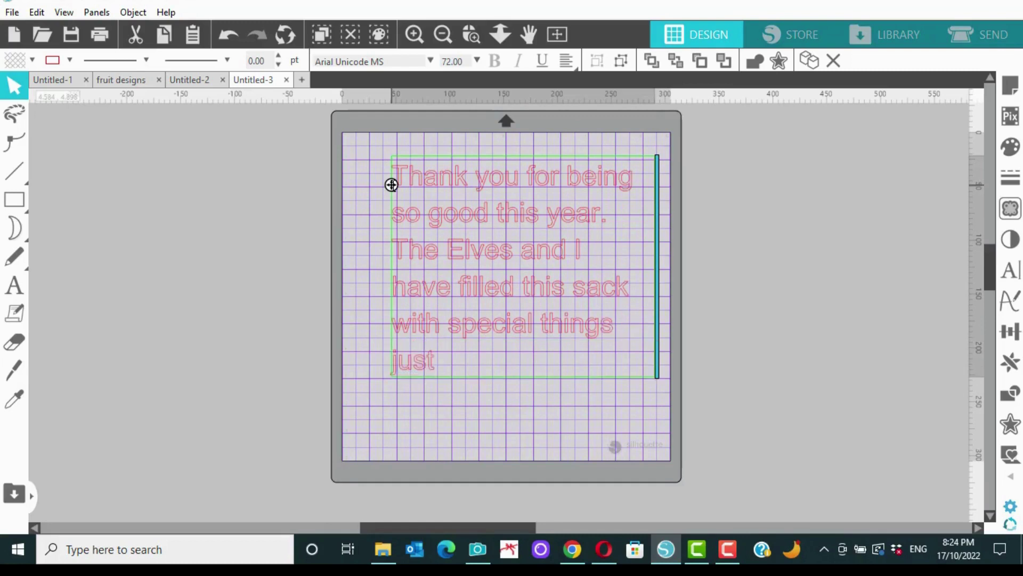
type(" for you.")
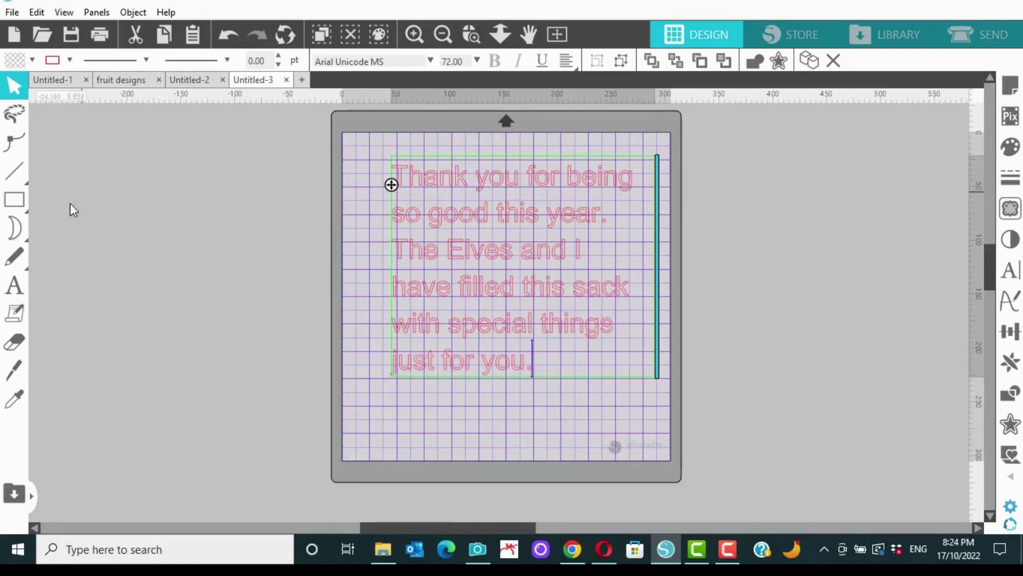
Add "Love" and "Santa" as two separate text objects, staggered below the message
left_click(15, 286)
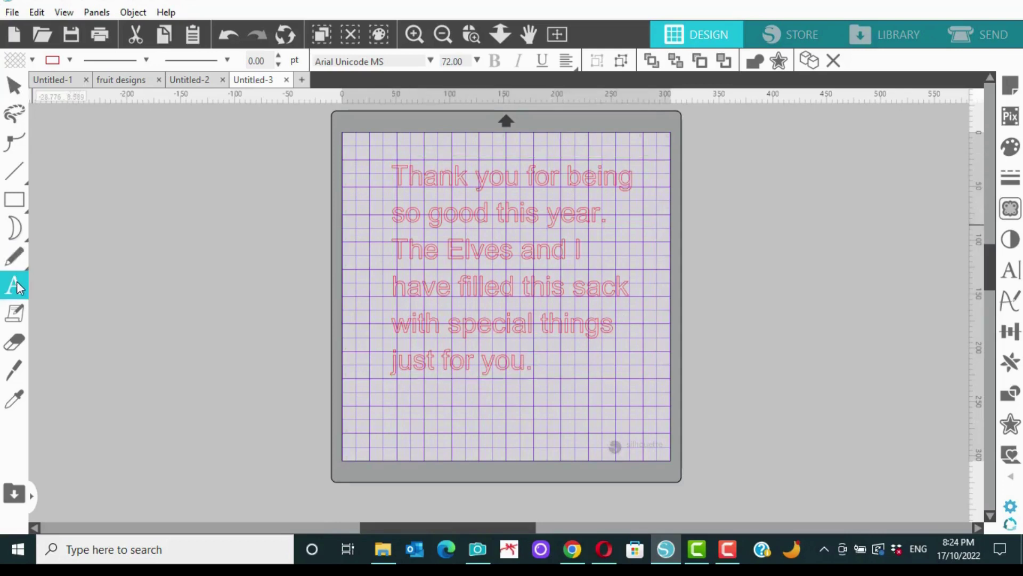
left_click(497, 397)
type("Love")
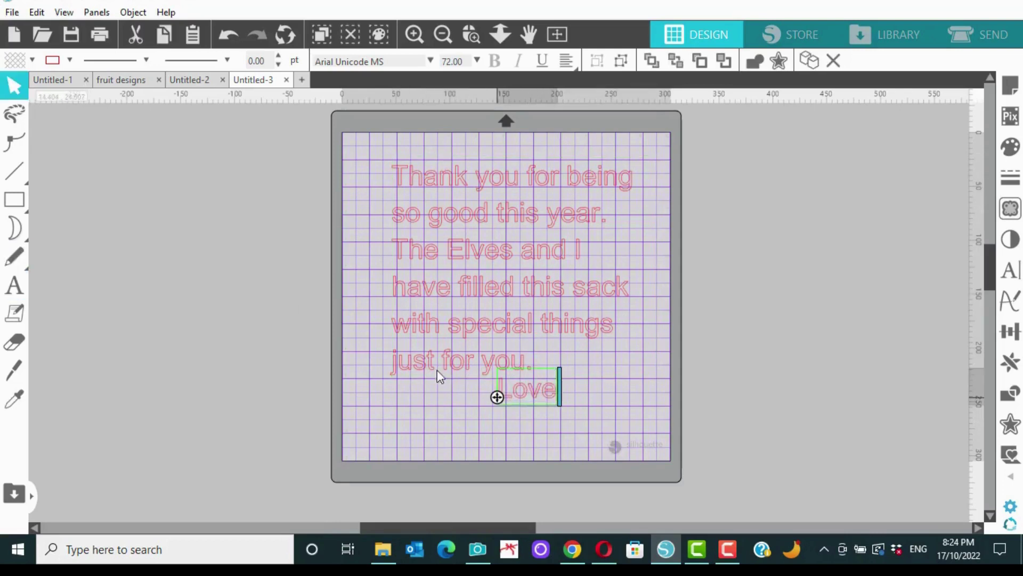
left_click(18, 289)
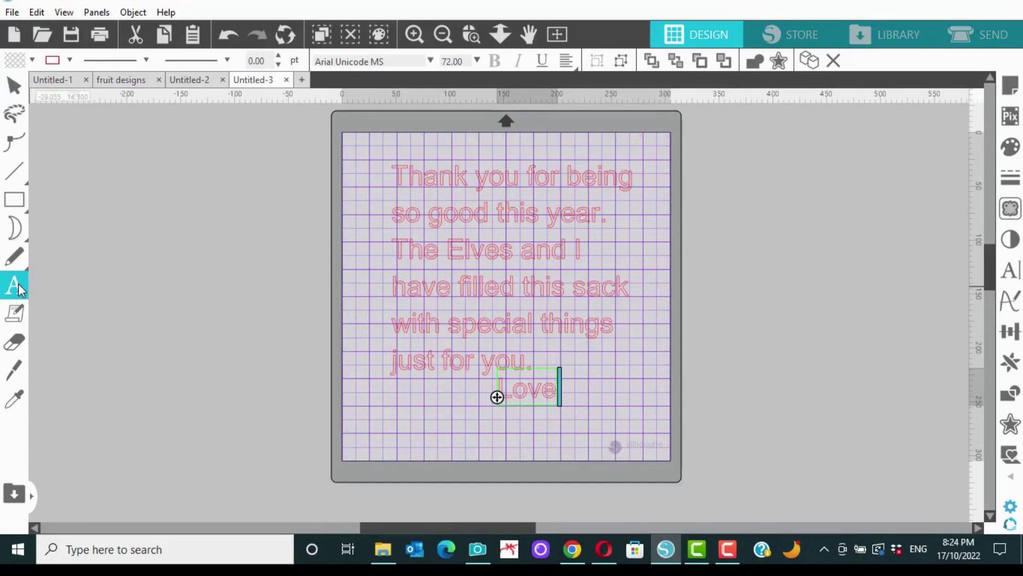
left_click(536, 429)
type("Sa")
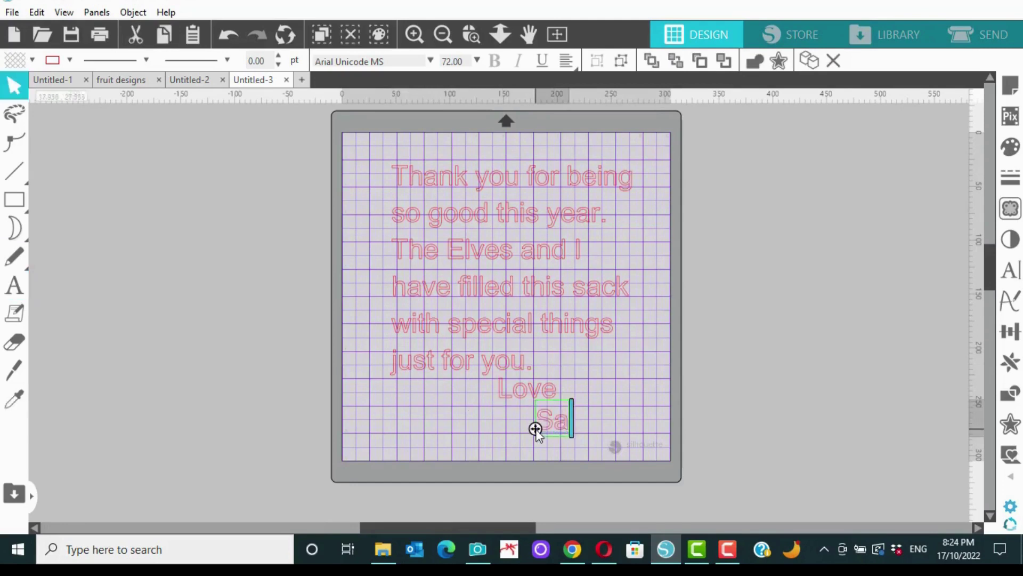
type("nta")
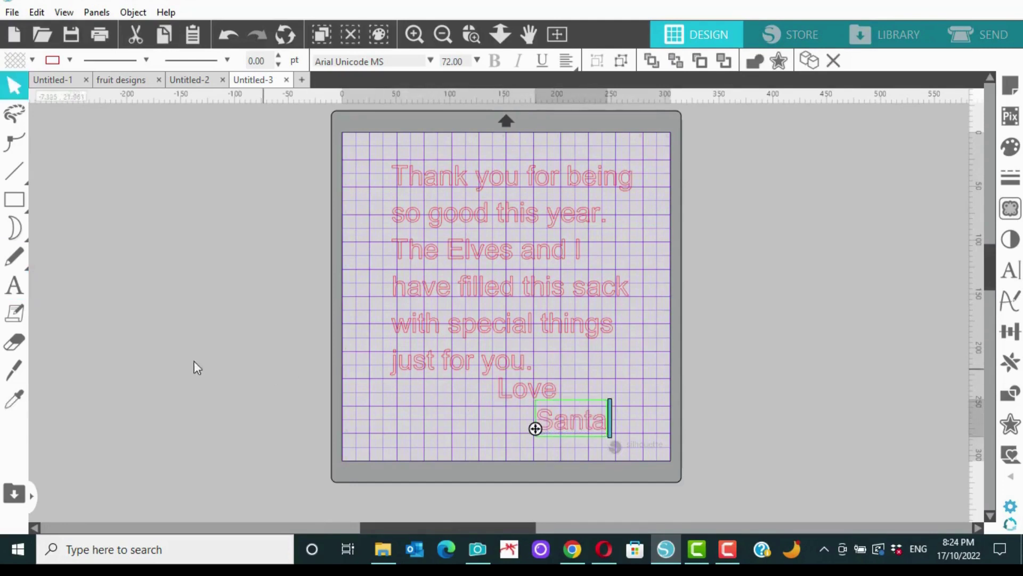
Add a separate text object "xxx" just below "Santa" and finish text editing
left_click(14, 285)
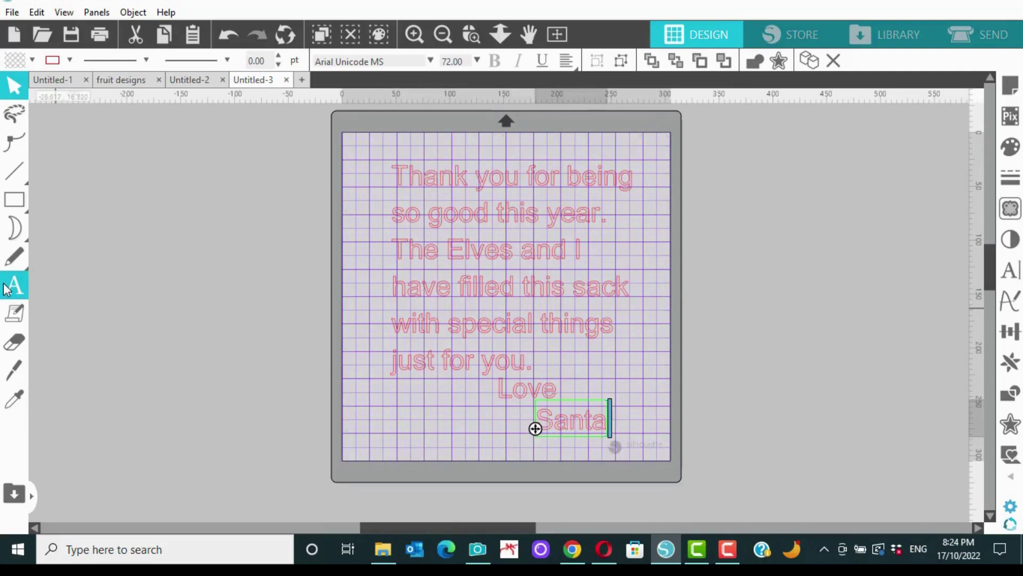
left_click(596, 455)
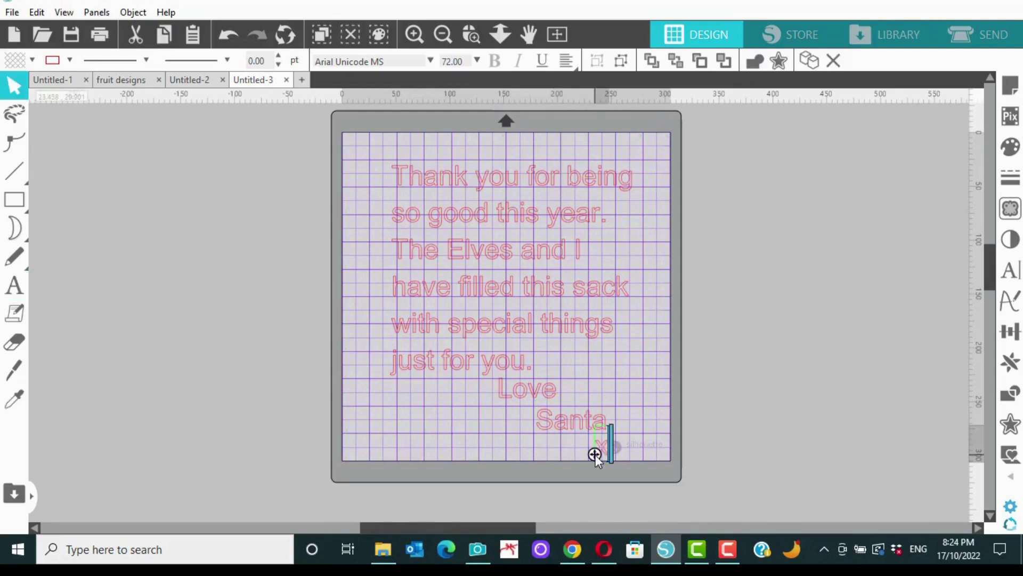
type("xxx")
left_click(714, 377)
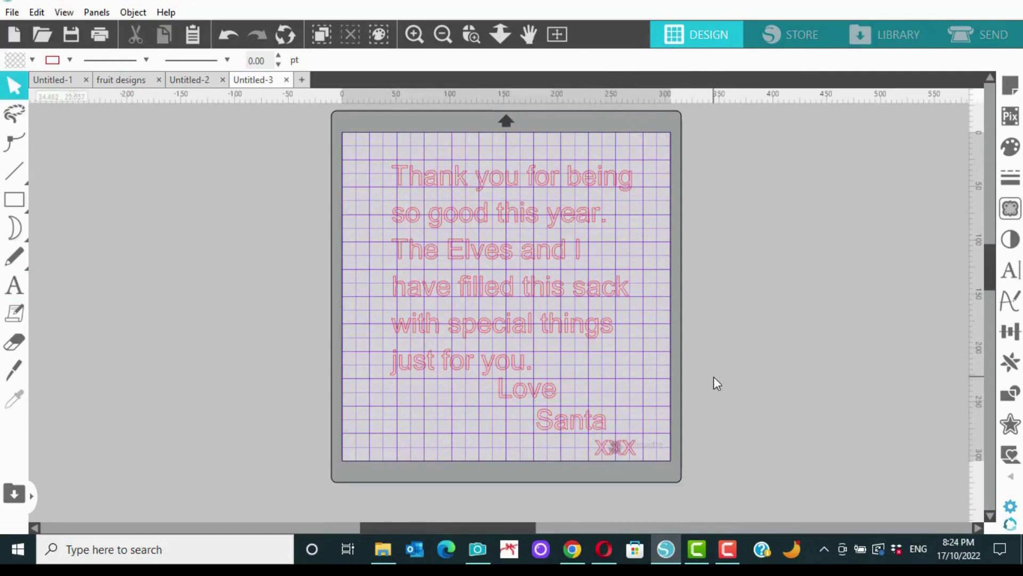
Justify the main message text and move the block to the upper edge of the mat, clear of "Love"
left_click(548, 254)
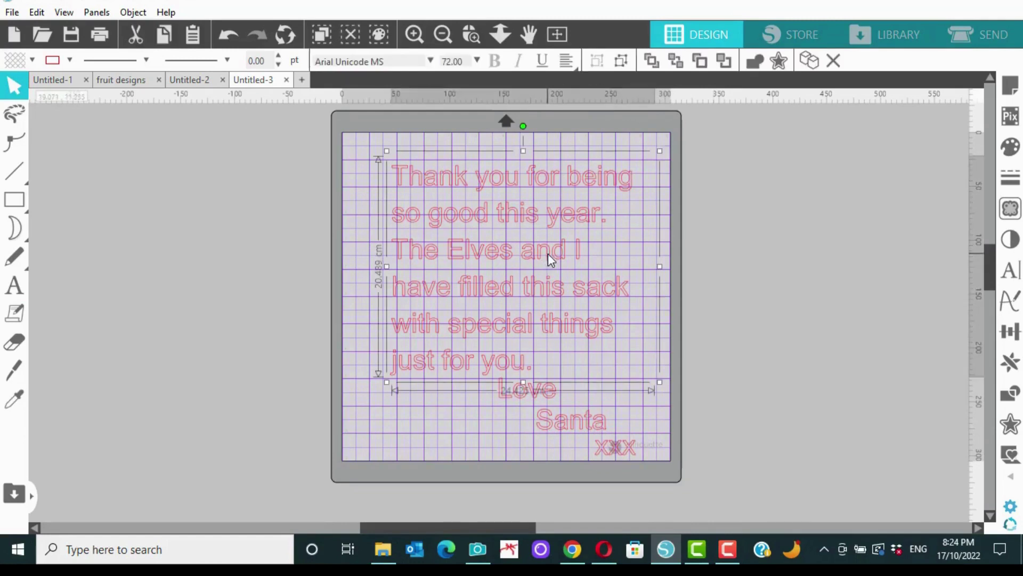
left_click(568, 61)
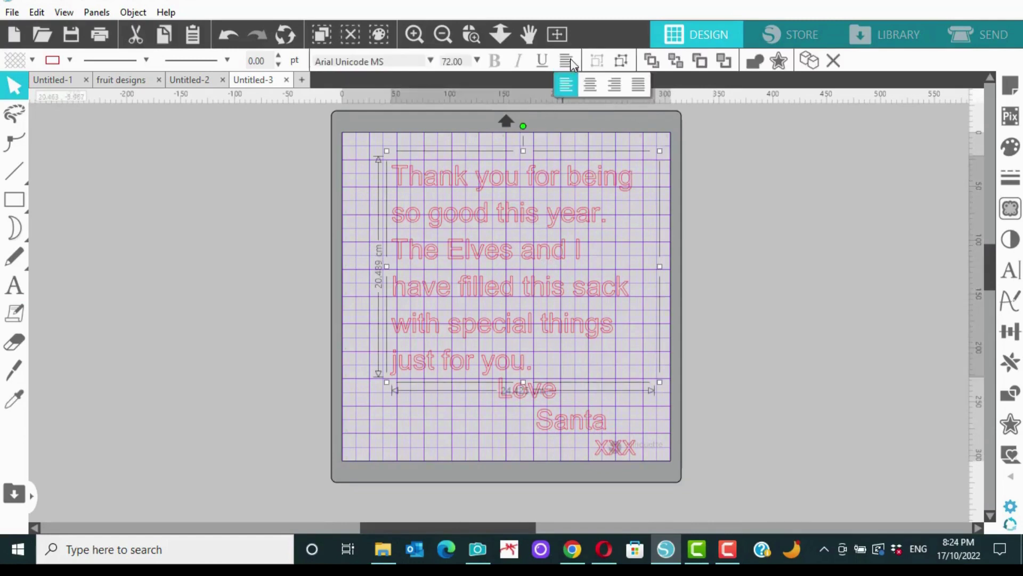
left_click(638, 84)
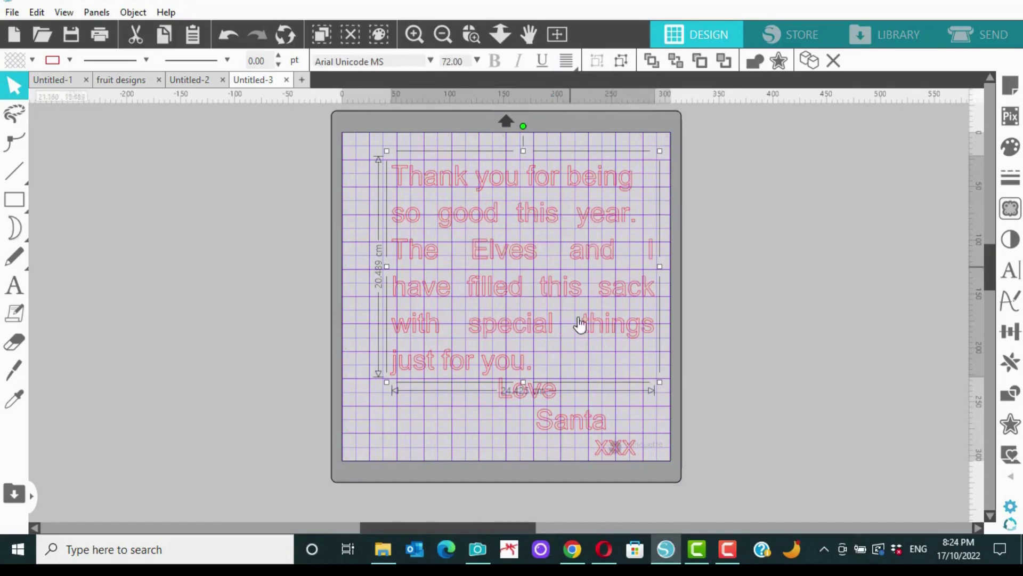
left_click_drag(604, 314, 589, 290)
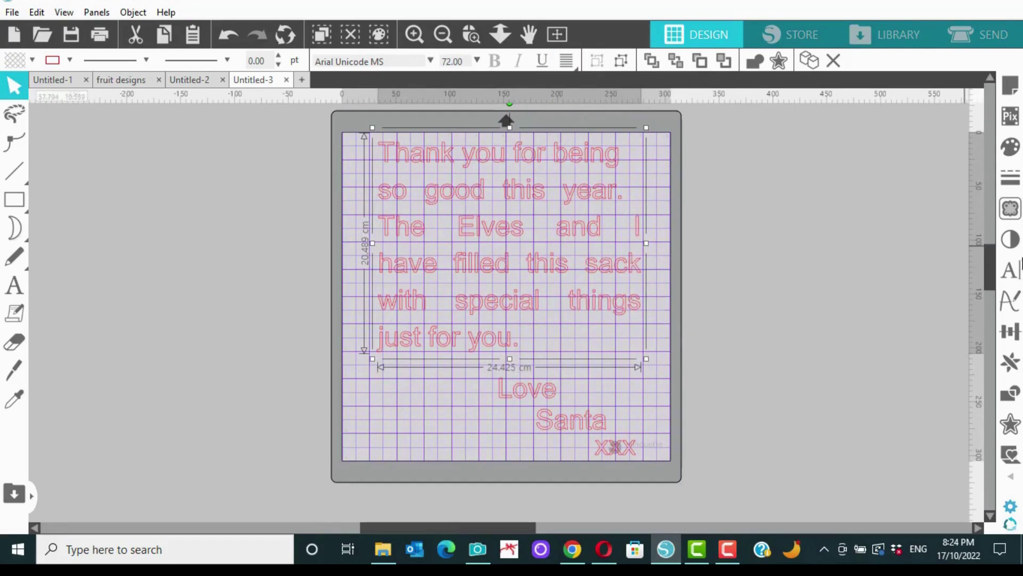
Set the main message's font to ZP Classic Cheesecake
left_click(1015, 274)
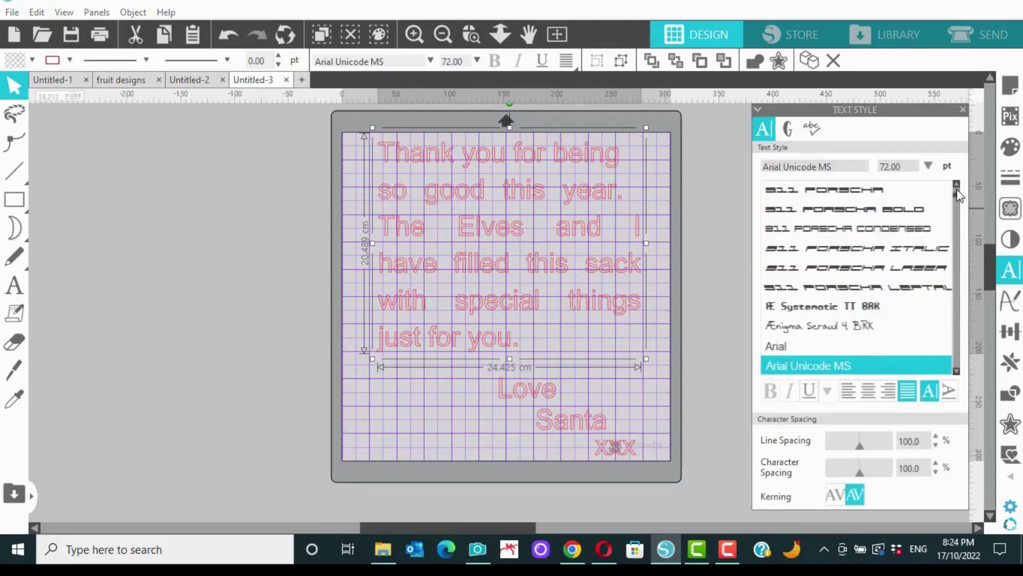
left_click_drag(958, 195, 958, 192)
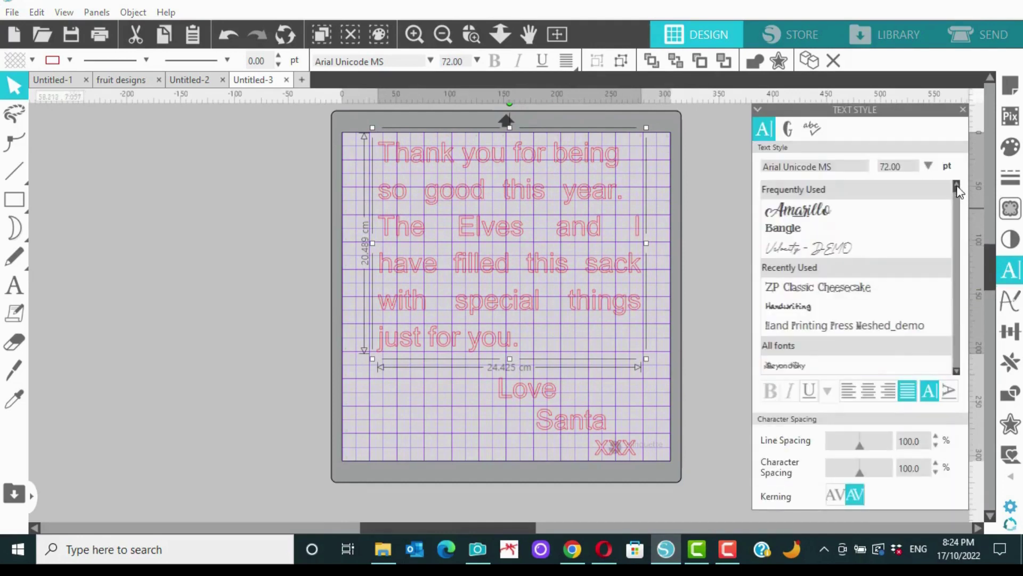
left_click(858, 288)
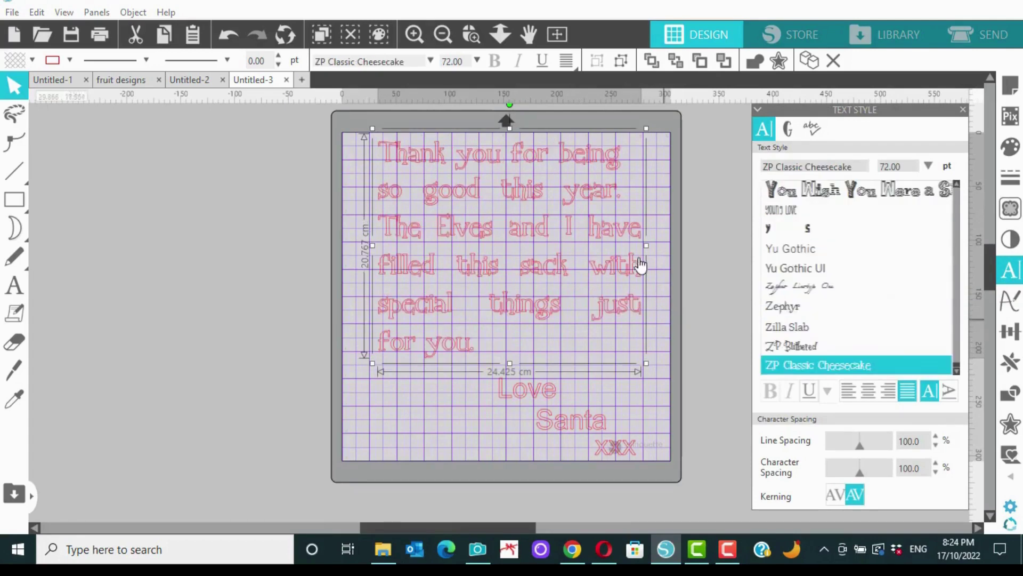
Set the font of "Love" to ZP Classic Cheesecake and deselect it
left_click(539, 398)
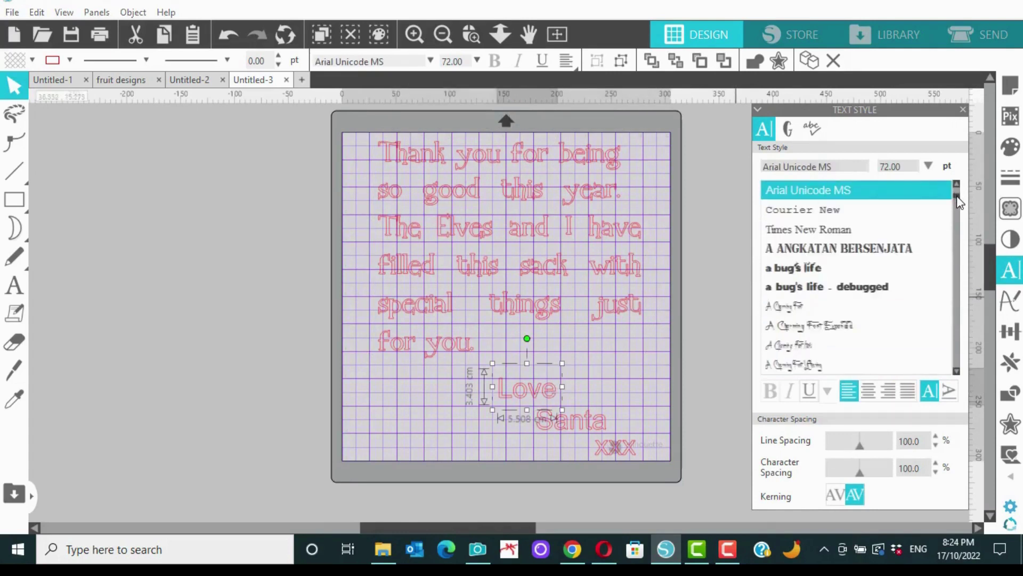
scroll(959, 202, "up", 3)
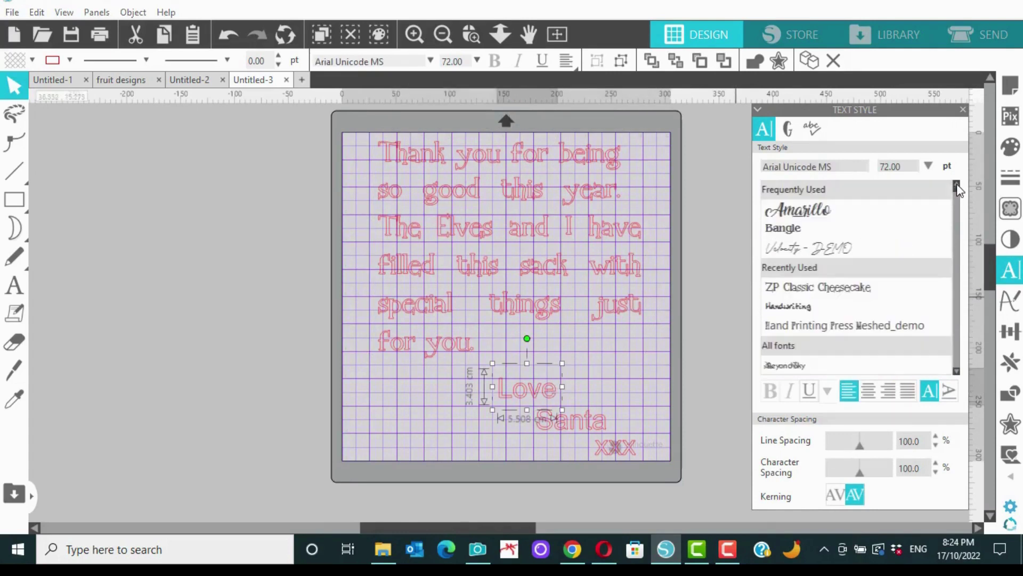
left_click(853, 286)
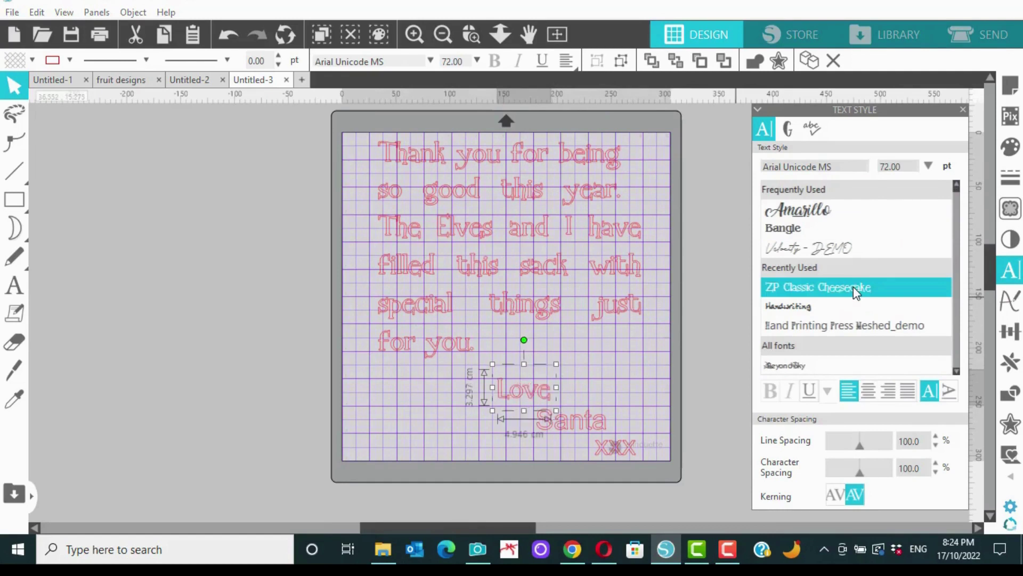
left_click(579, 379)
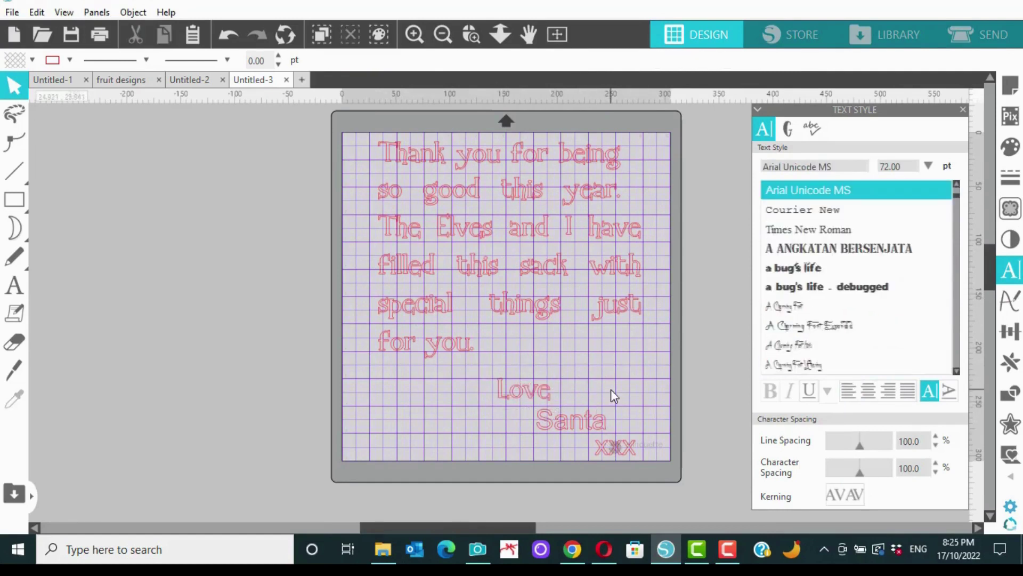
Set the font of "Santa" to Weather Sunday - Personal Use and enlarge it to about 118 pt
left_click(576, 430)
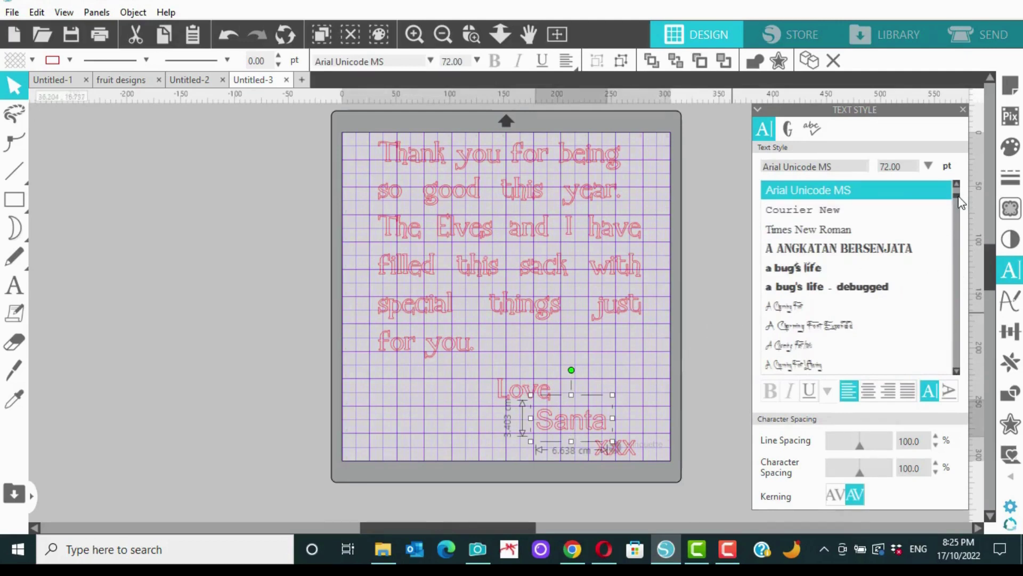
left_click_drag(959, 196, 957, 371)
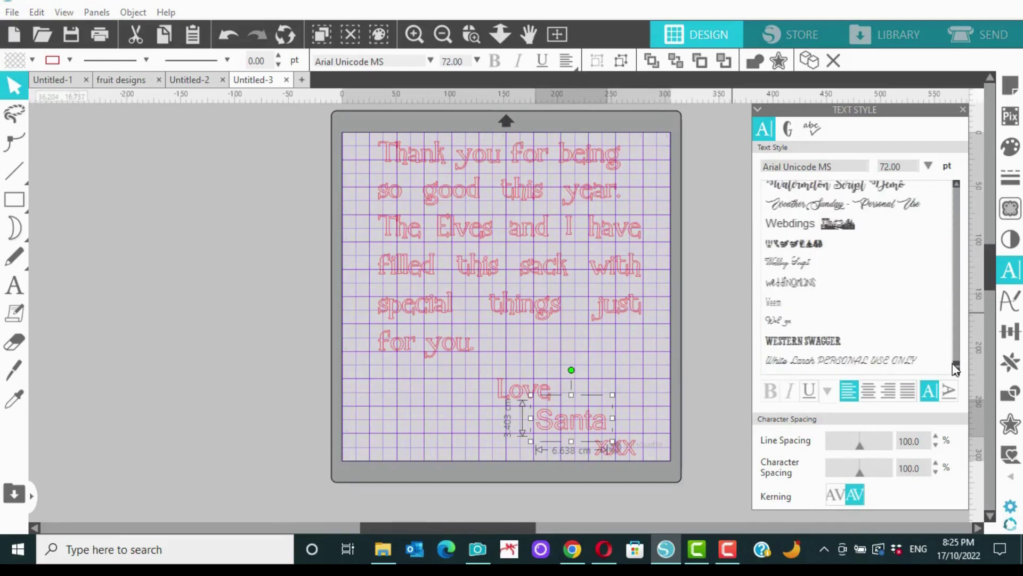
left_click(891, 200)
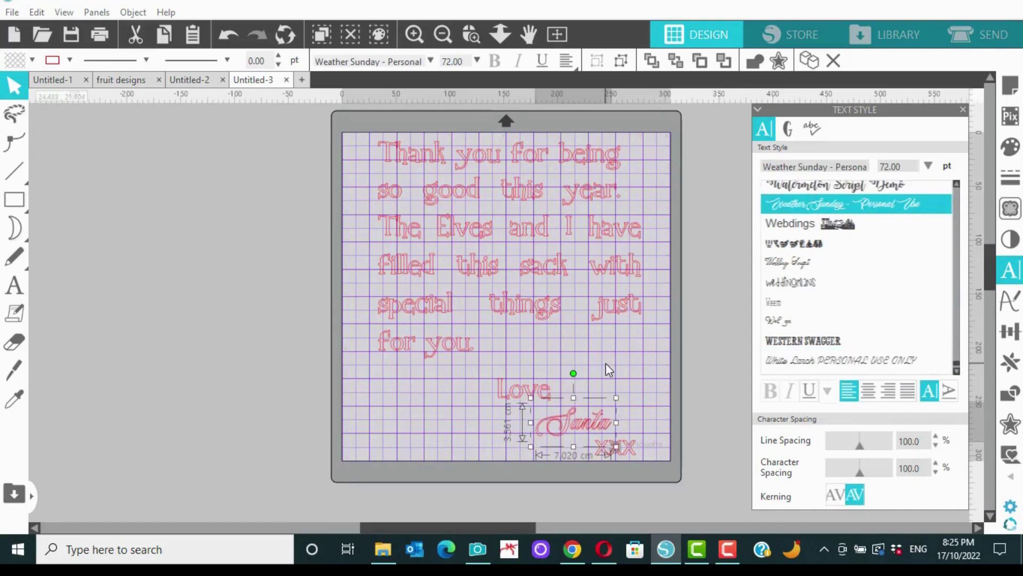
left_click_drag(616, 398, 661, 367)
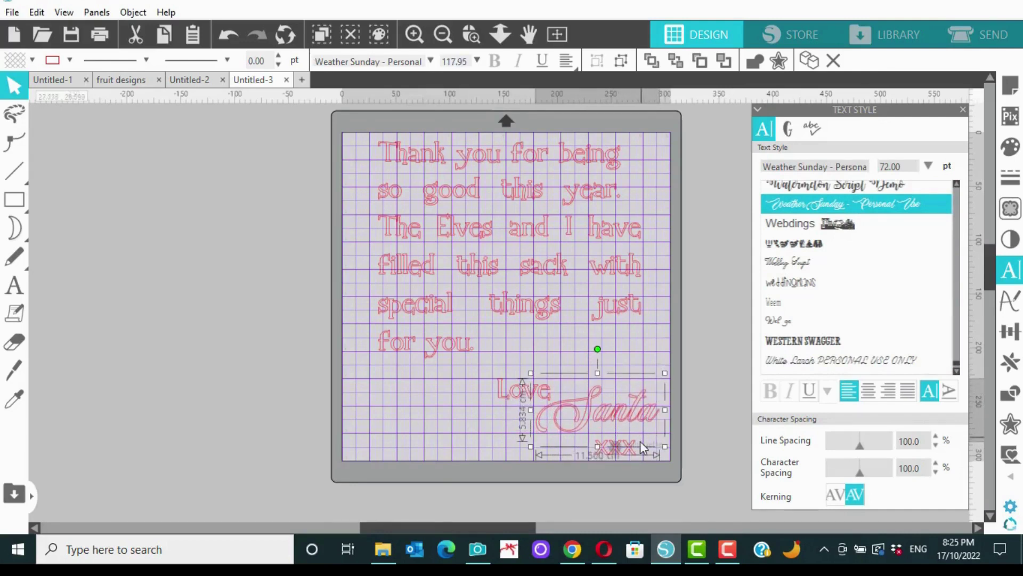
left_click(641, 479)
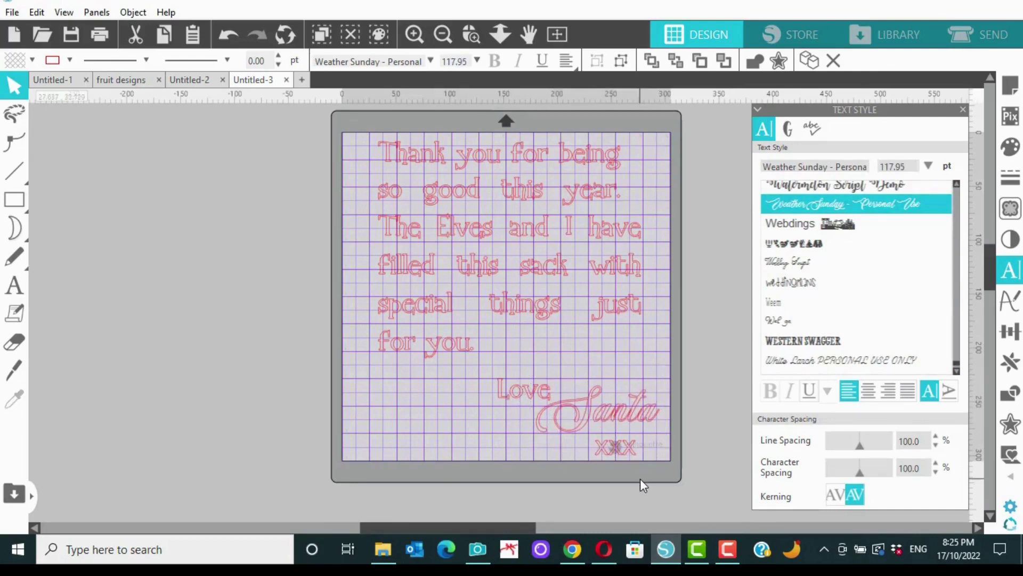
Set the font of "xxx" to ZP Classic Cheesecake and deselect it
left_click(627, 451)
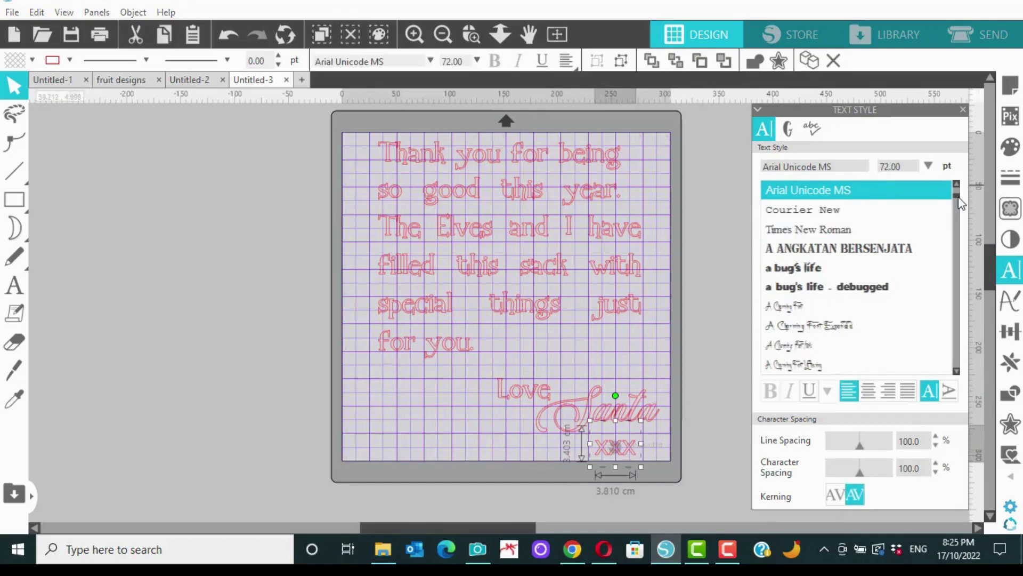
scroll(959, 190, "up", 3)
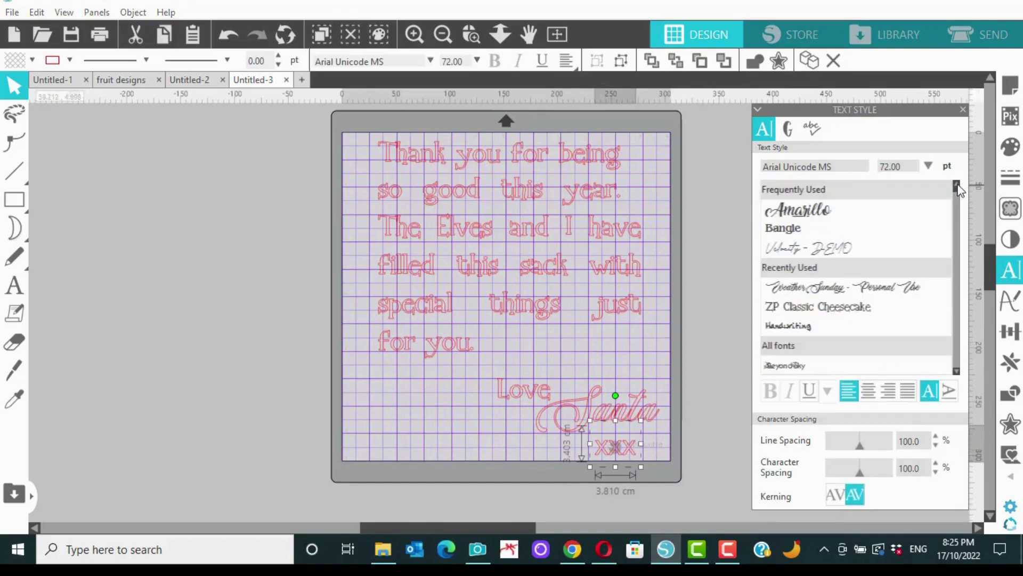
left_click(858, 301)
left_click(667, 345)
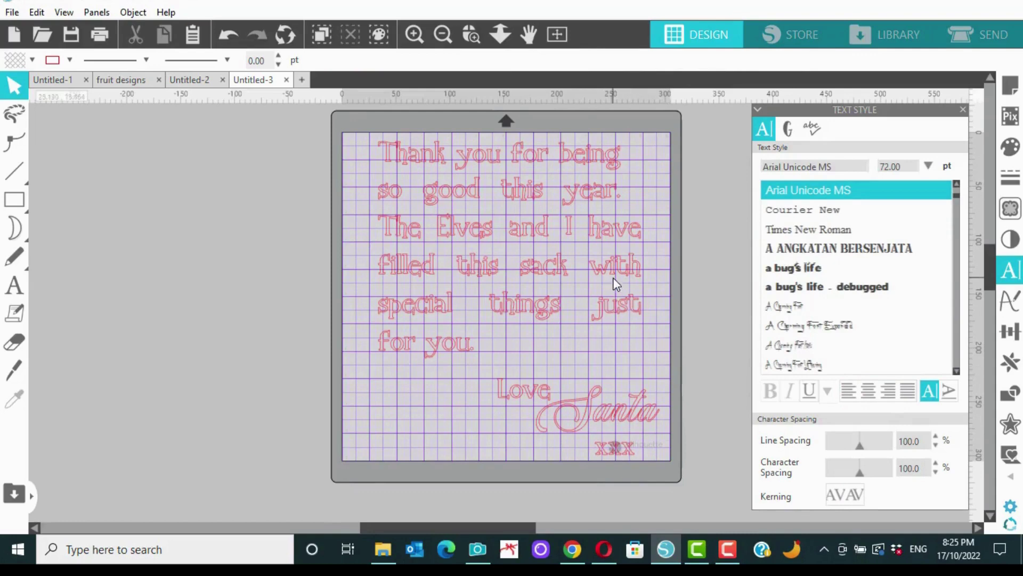
Weld the letters of the main message together and deselect the result
left_click(573, 195)
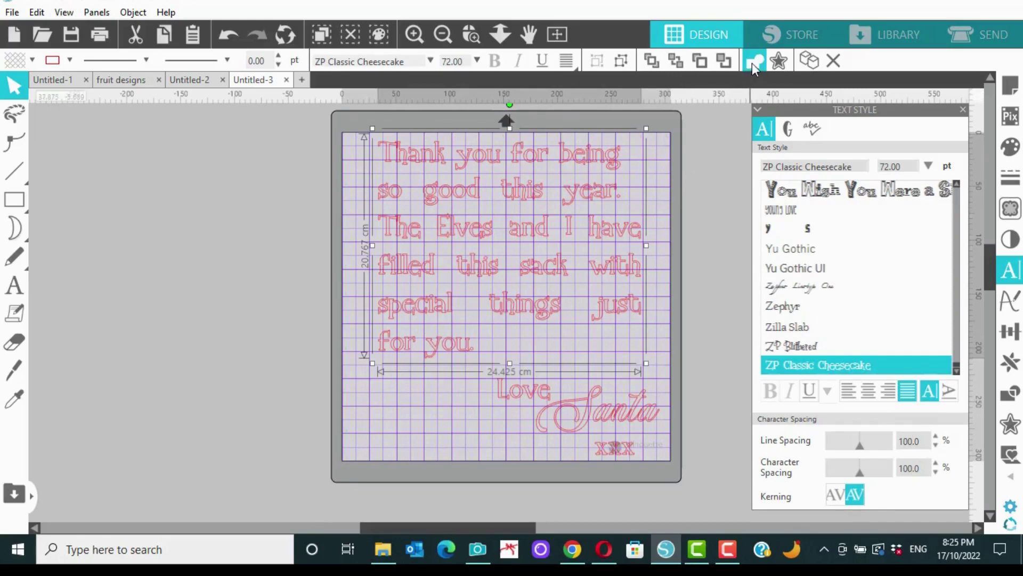
left_click_drag(991, 264, 990, 261)
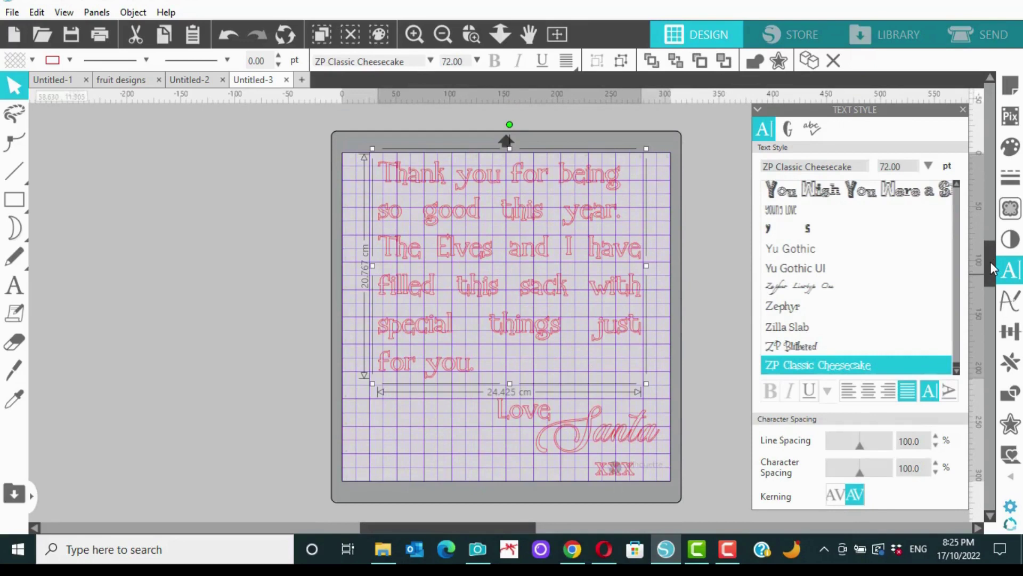
left_click(756, 65)
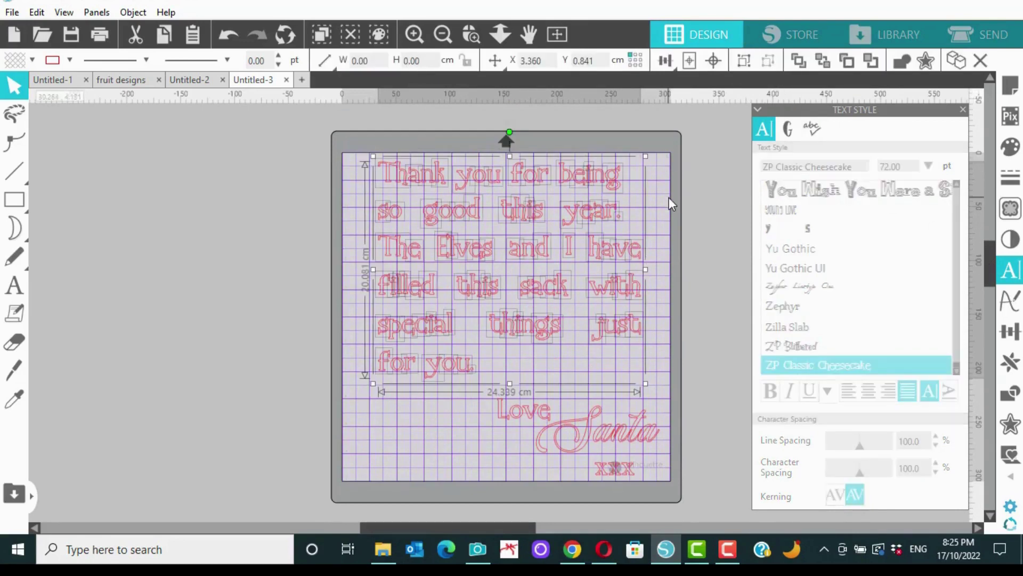
left_click(669, 197)
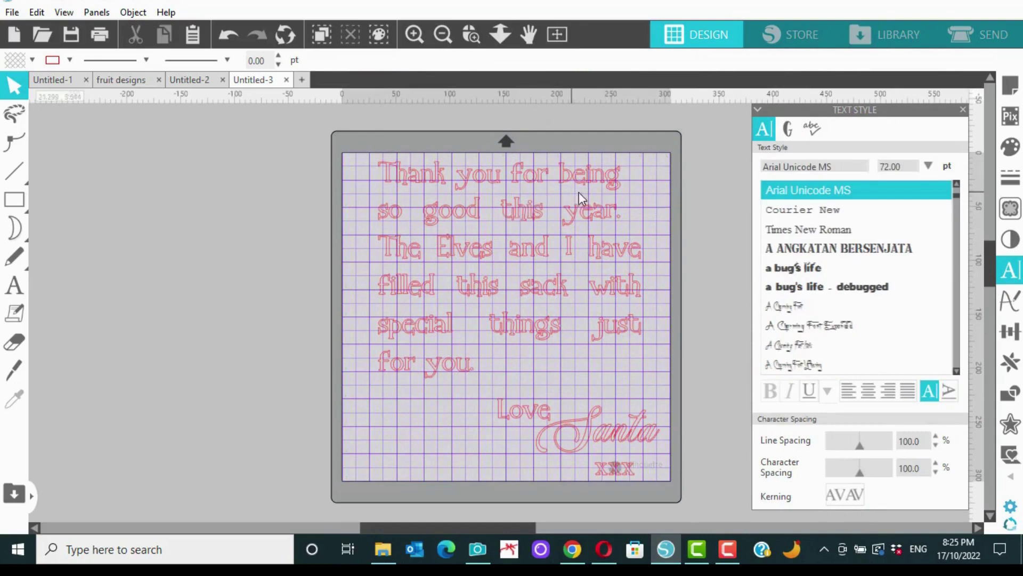
Select all letters of "good" in the second line and move the word close beside "so"
left_click(484, 228)
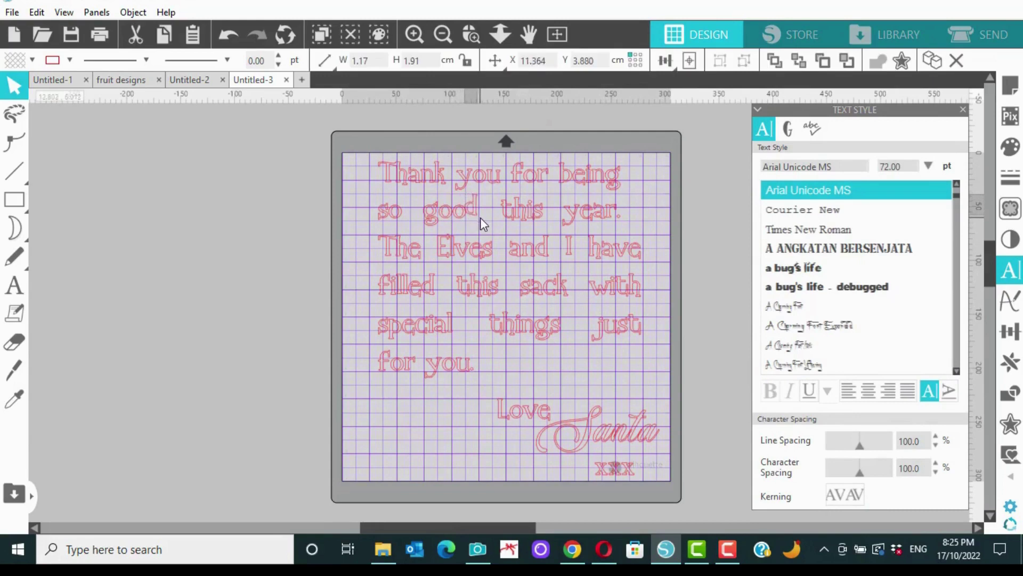
left_click(415, 204)
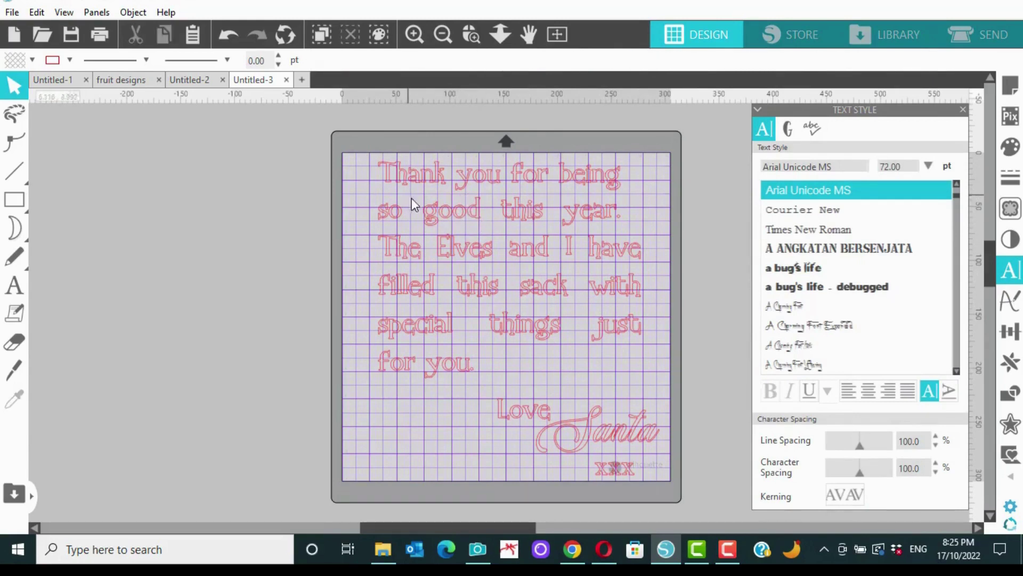
left_click_drag(408, 194, 472, 216)
key("Left")
key("Left")
key("Left")
key("Left")
key("Left")
key("Left")
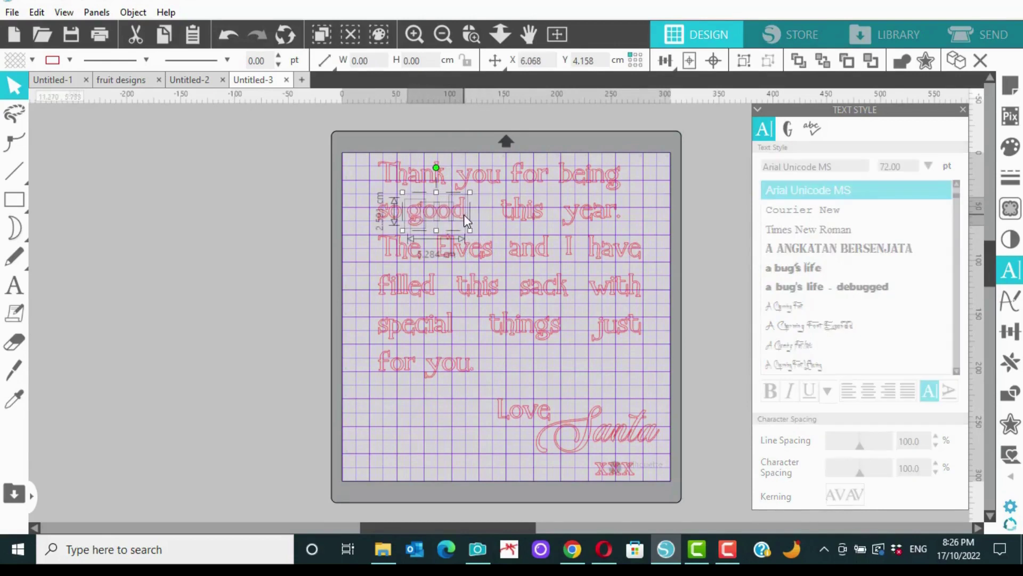
key("Right")
key("Right")
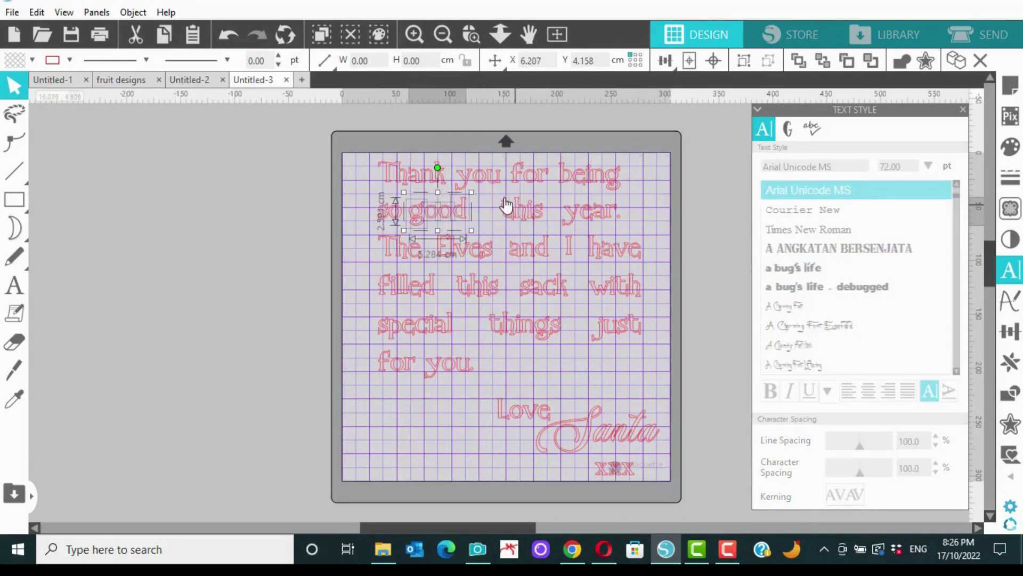
Move "this" and "year." in the second line along to close the gaps after "good"
left_click(530, 212)
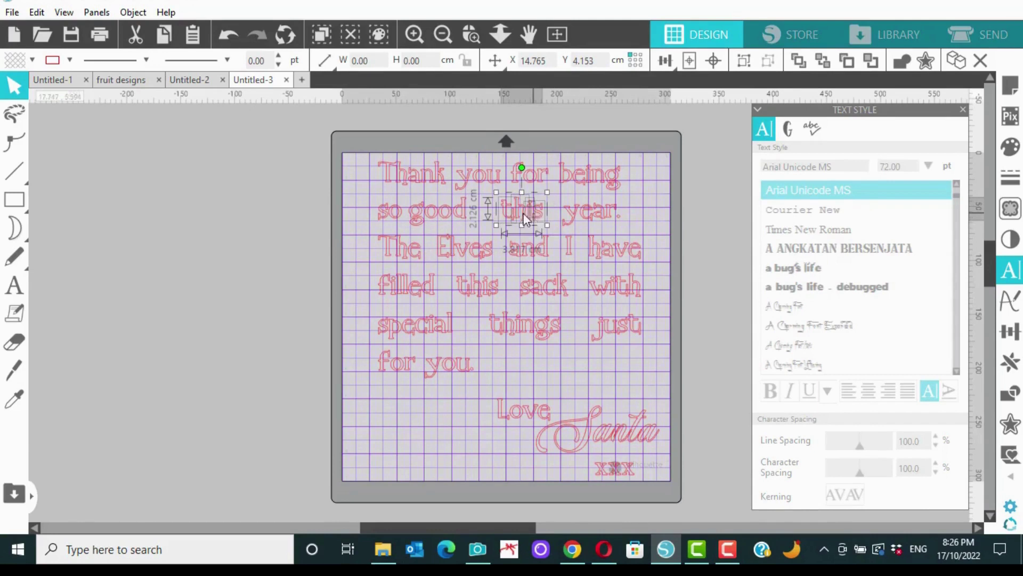
left_click_drag(533, 213, 507, 213)
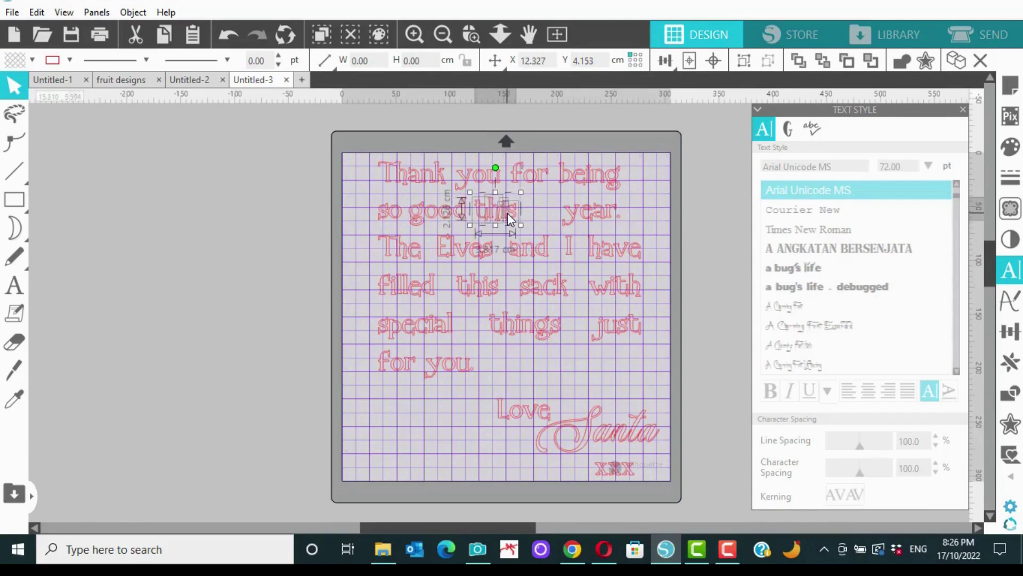
left_click(637, 228)
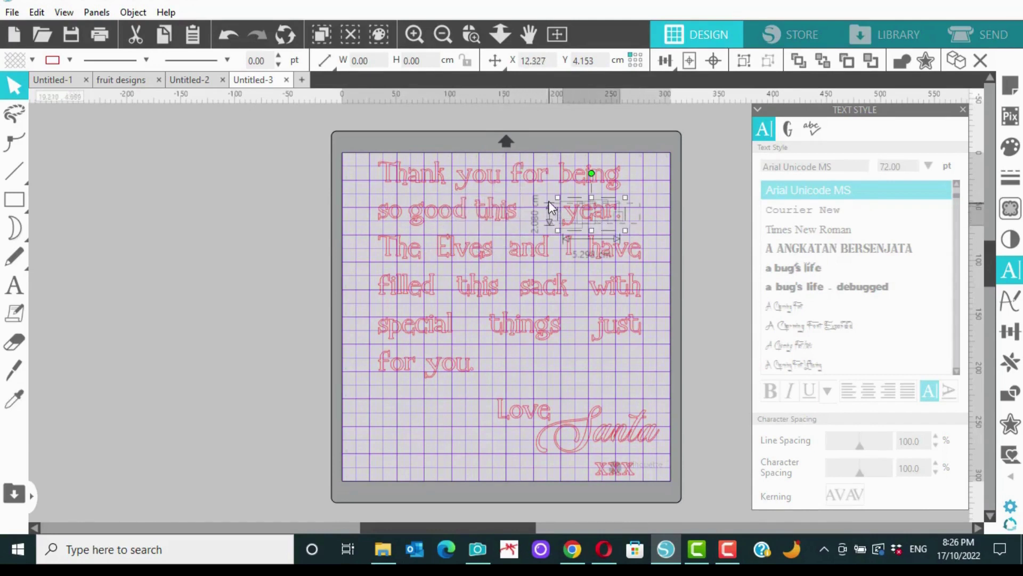
left_click(612, 225)
left_click_drag(612, 225, 576, 217)
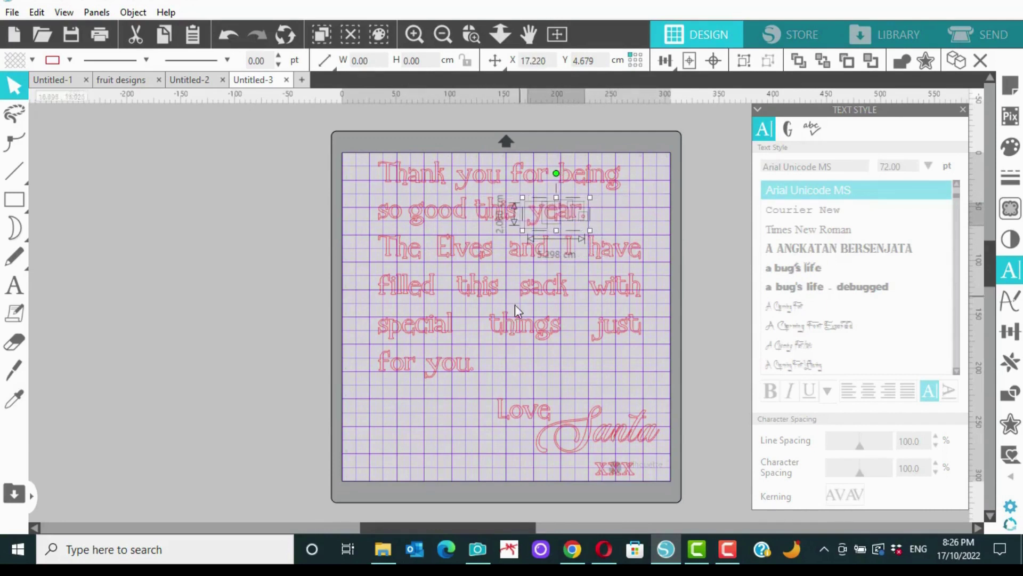
Move "The" up to the end of the second line, shift "year." slightly closer to "this", and deselect
left_click(411, 260)
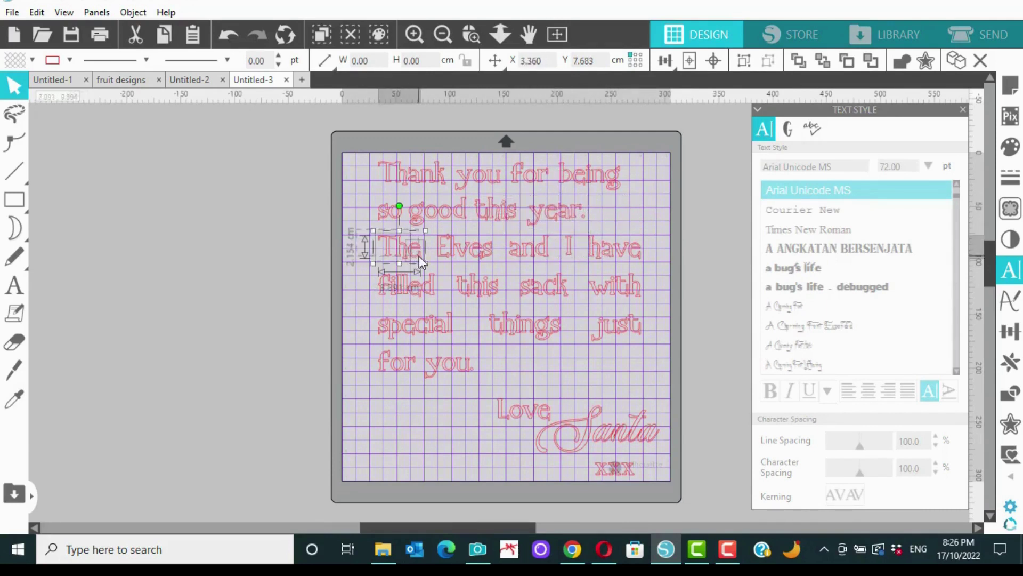
left_click_drag(416, 259, 620, 216)
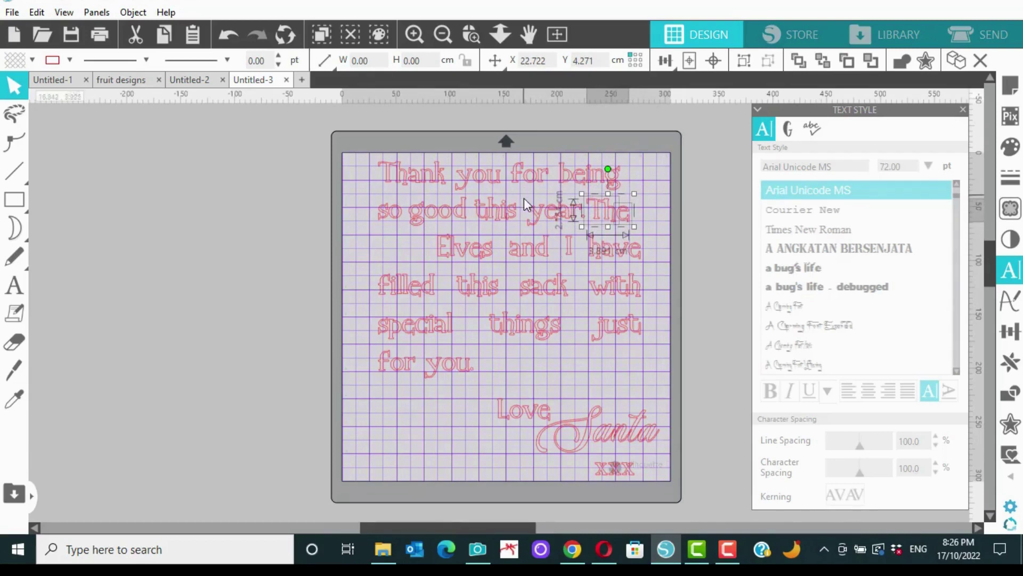
left_click_drag(523, 198, 563, 214)
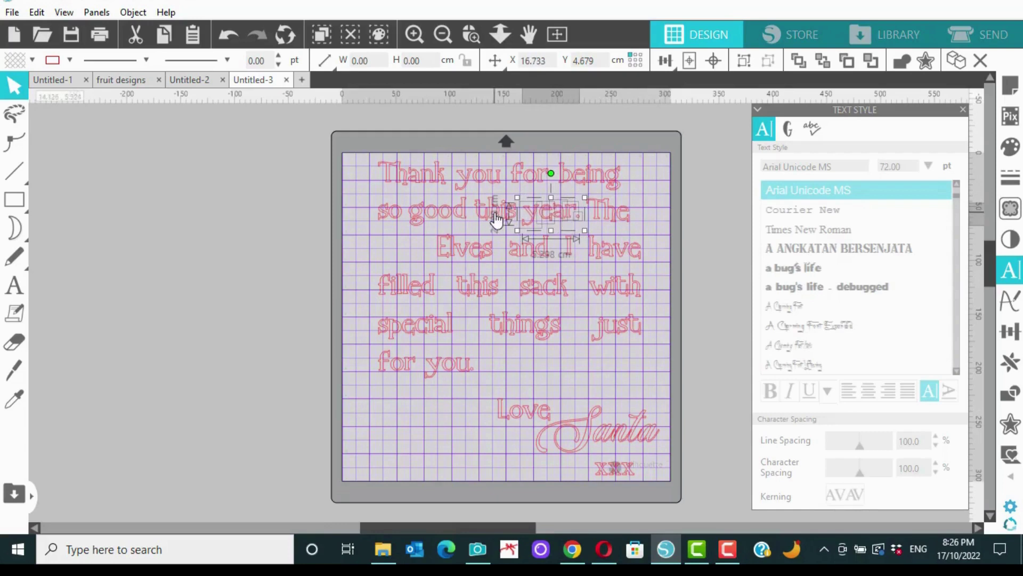
left_click(713, 213)
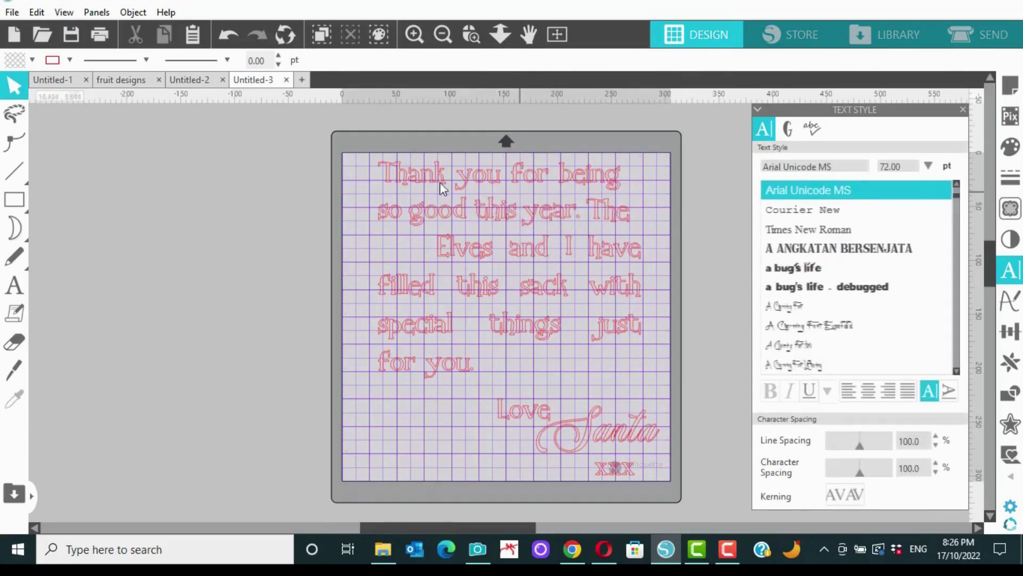
Fine-tune the spacing of "so", "good" and "this" in the second line with small shifts to the left, and deselect
left_click_drag(397, 216, 390, 214)
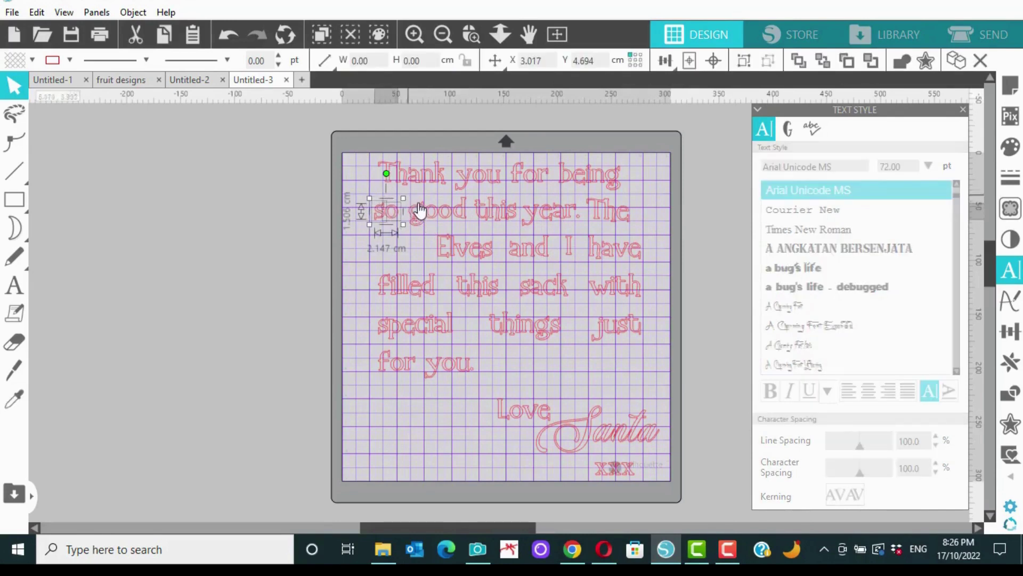
left_click(443, 213)
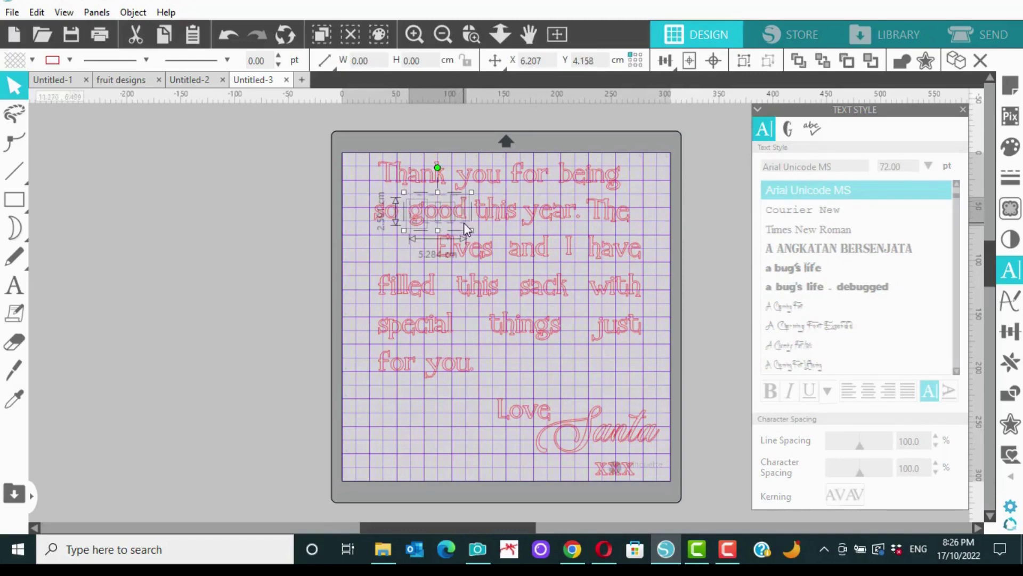
left_click_drag(463, 221, 459, 221)
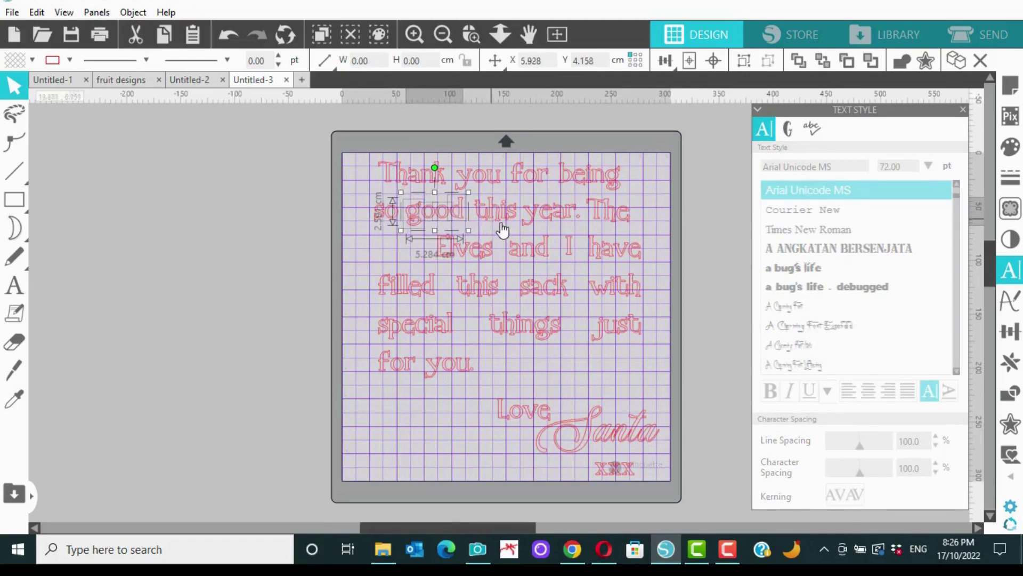
left_click(476, 205)
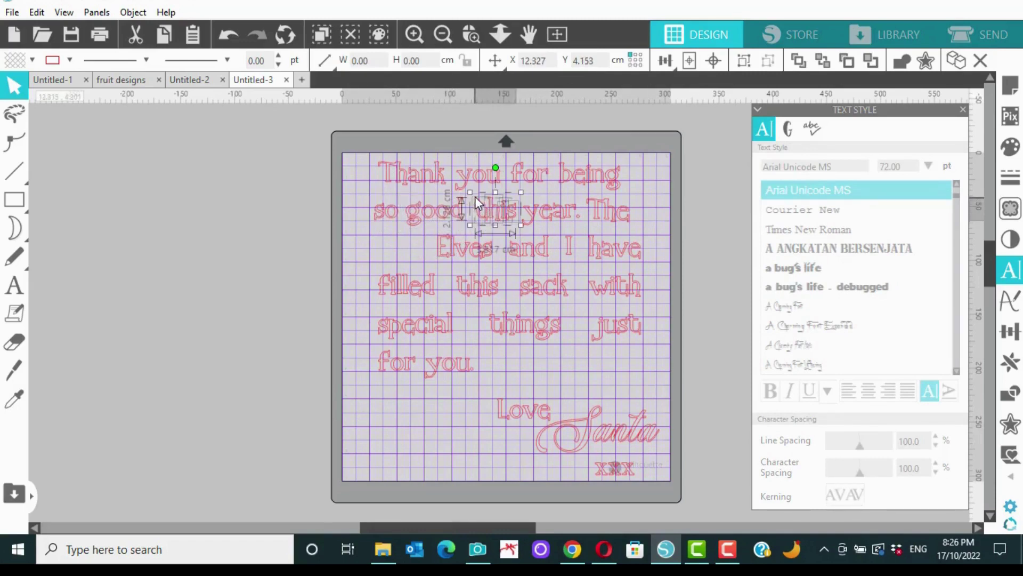
key("Left")
key("Up")
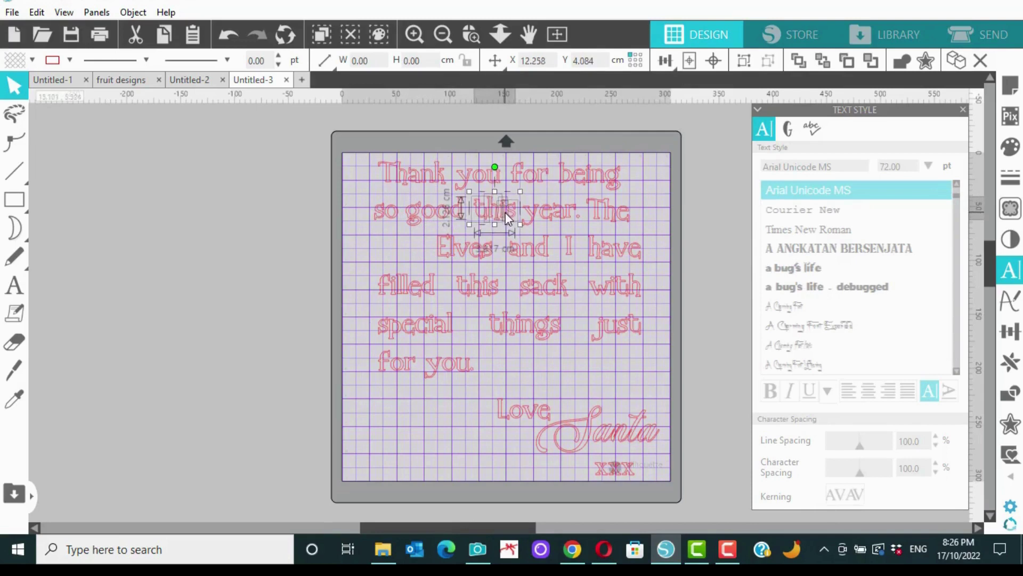
left_click(641, 222)
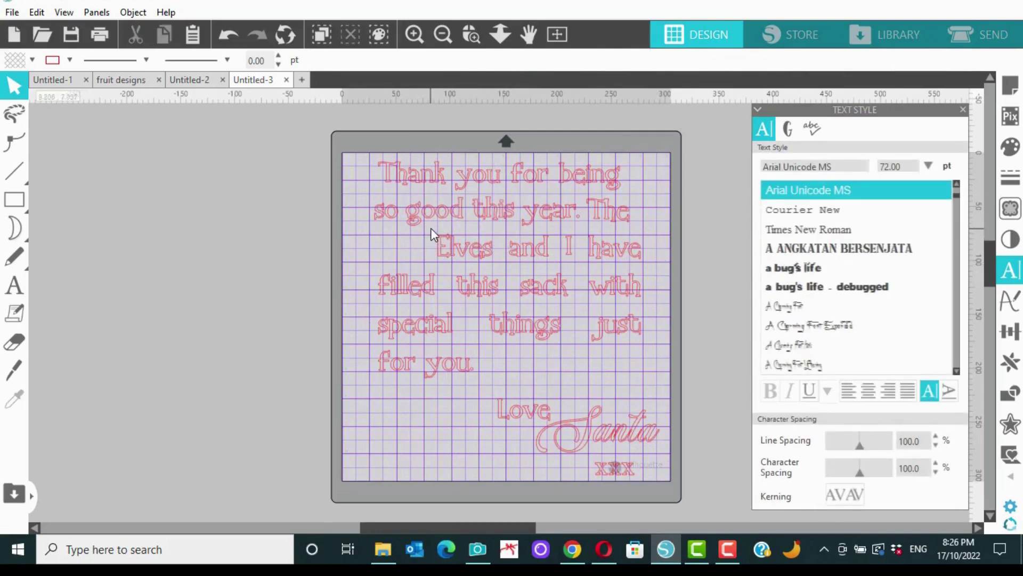
Move "Elves" to the start of the third line and deselect it
left_click(458, 246)
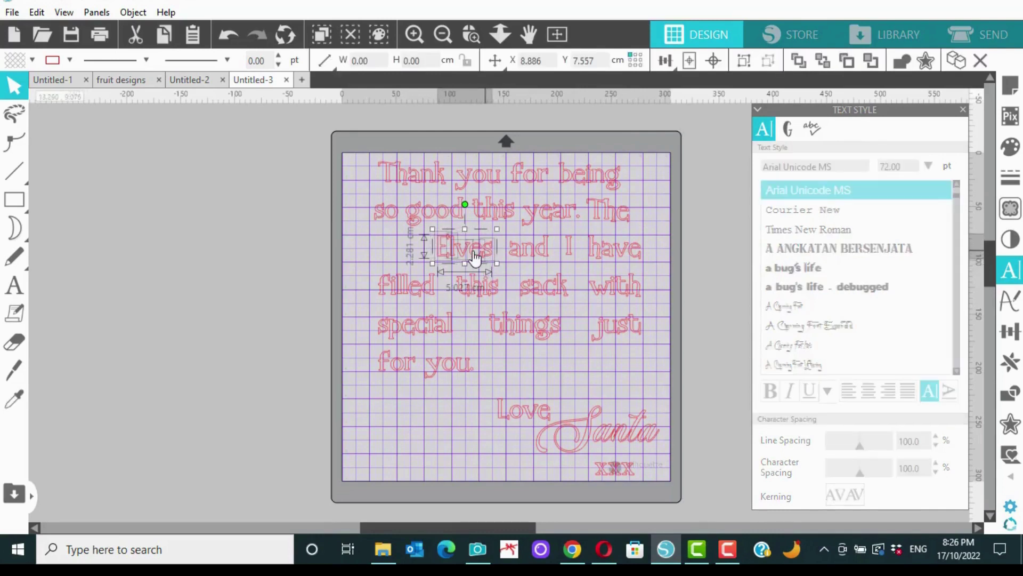
left_click_drag(475, 258, 414, 252)
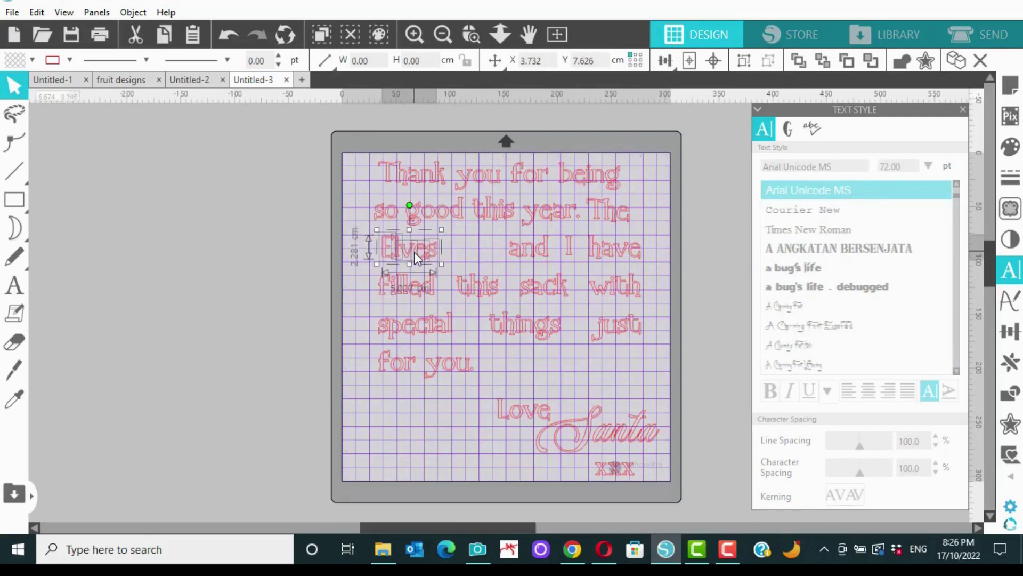
left_click(458, 250)
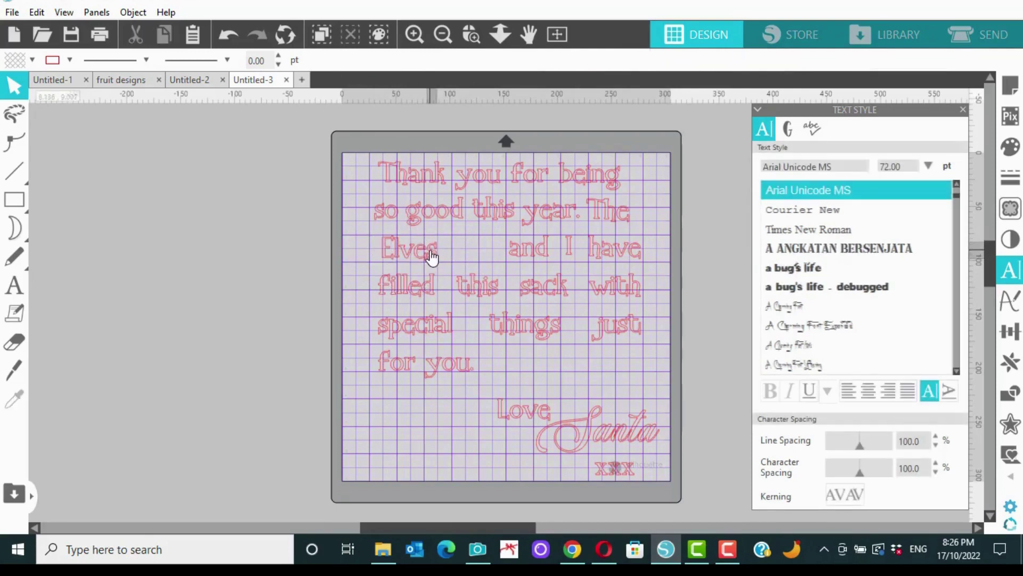
left_click(430, 251)
left_click(456, 254)
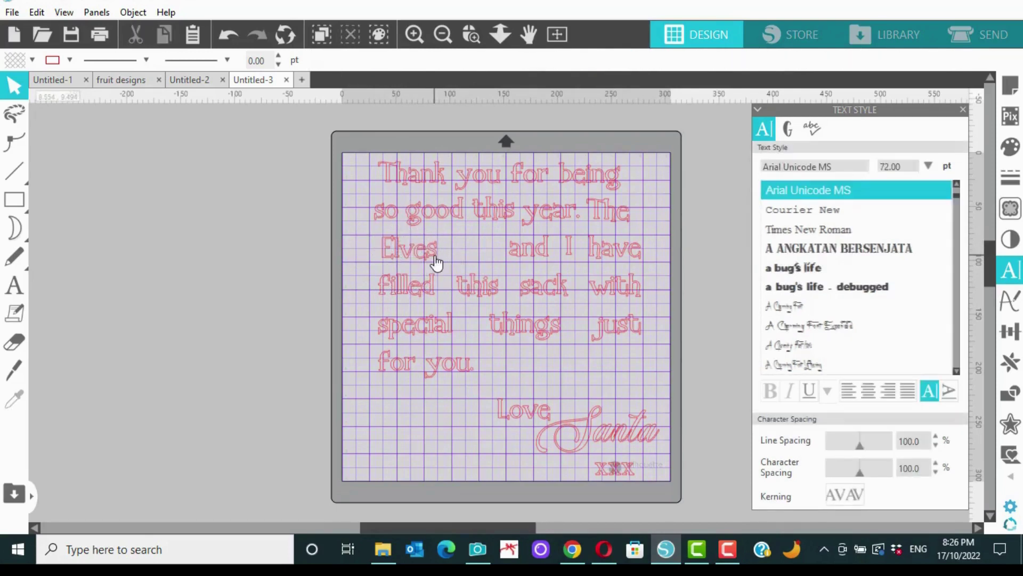
left_click(436, 263)
left_click_drag(434, 255, 436, 254)
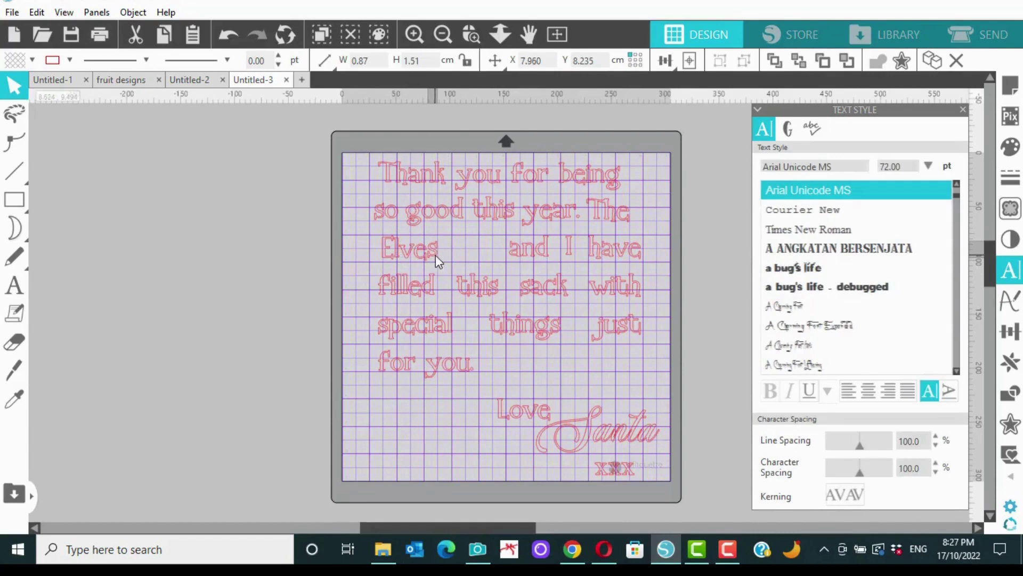
left_click(474, 246)
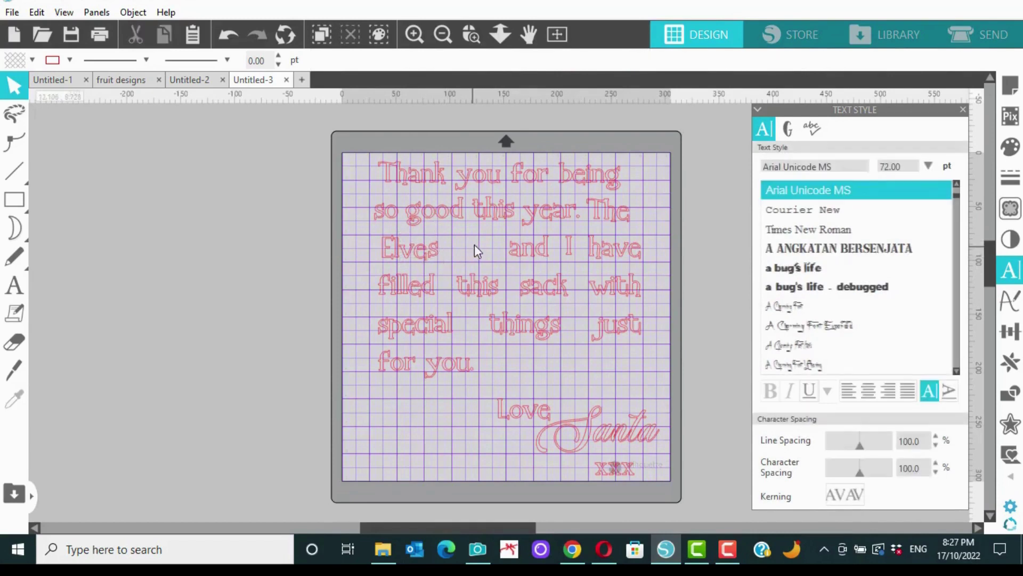
Move "and", "I" and "have" in the third line along so they follow closely after "Elves"
left_click(507, 238)
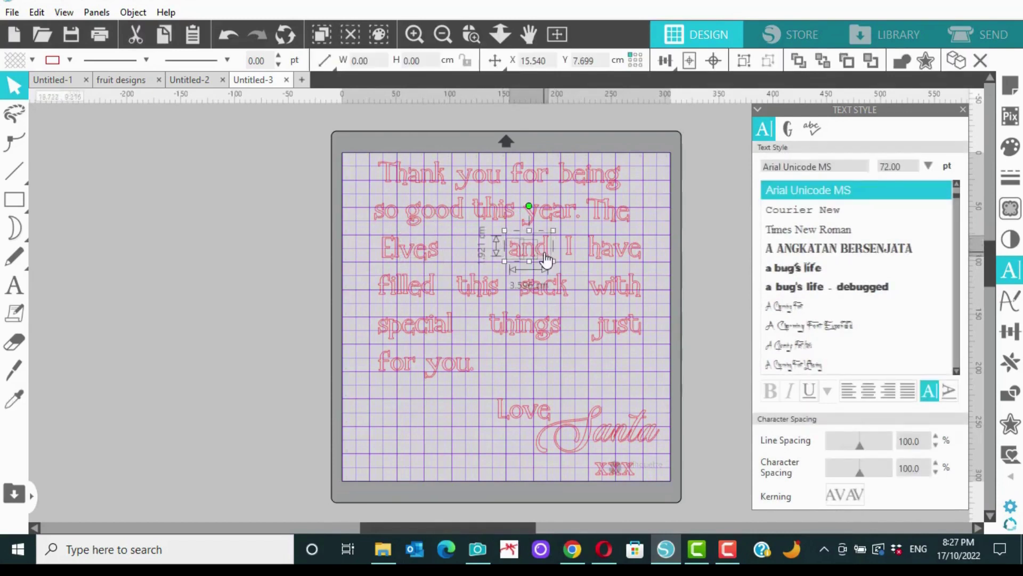
left_click_drag(553, 256, 479, 255)
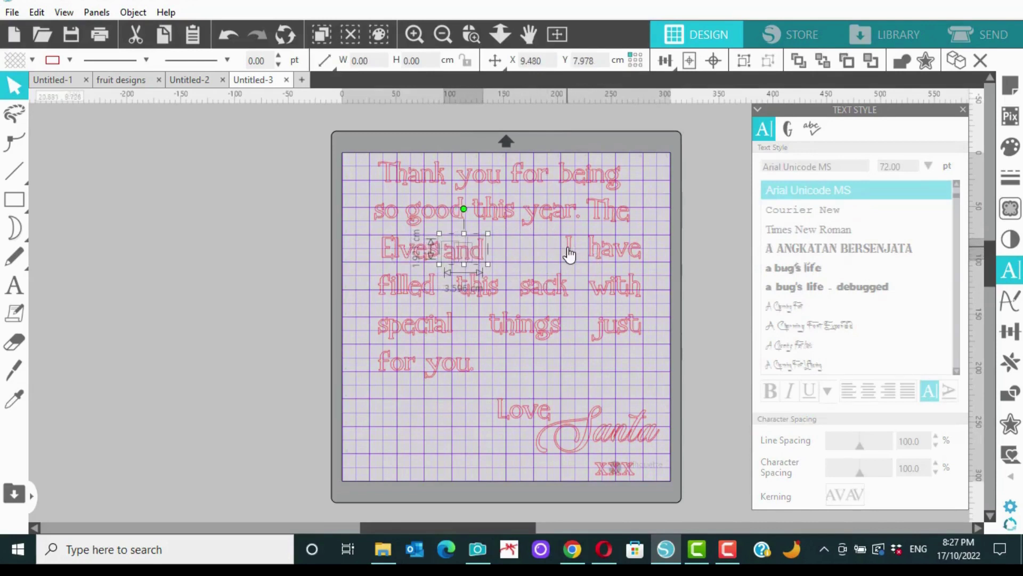
left_click_drag(570, 255, 492, 249)
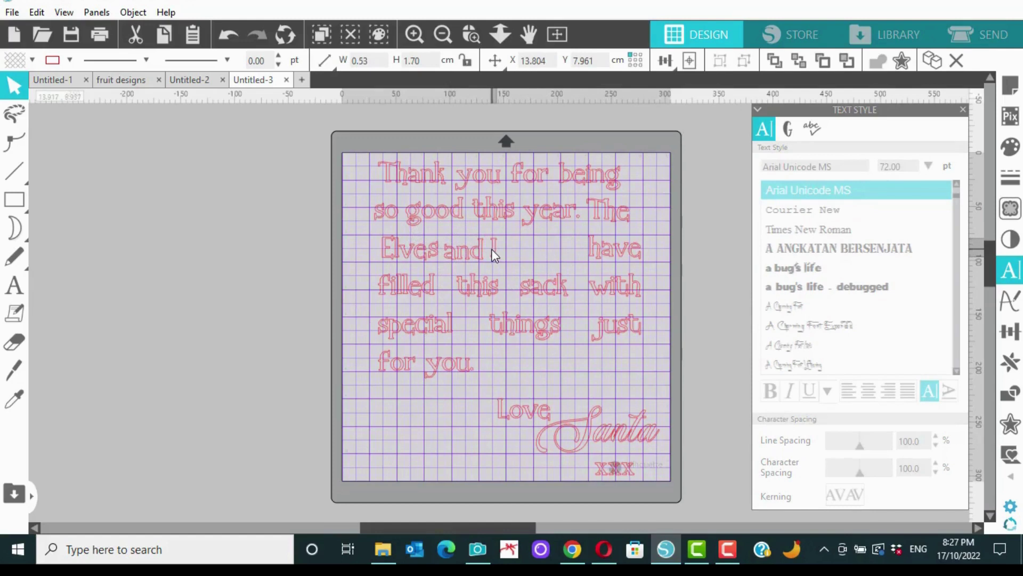
left_click(533, 248)
left_click_drag(644, 260, 514, 241)
Move "filled" up to the end of the third line, shift "for" in the first line slightly down, and deselect
left_click_drag(387, 285, 413, 286)
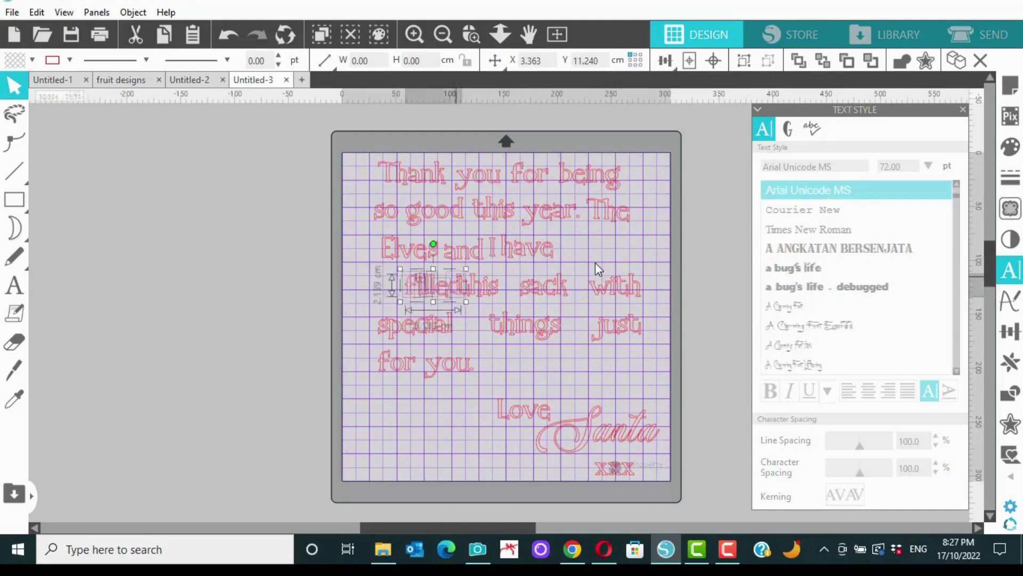
left_click_drag(597, 268, 616, 246)
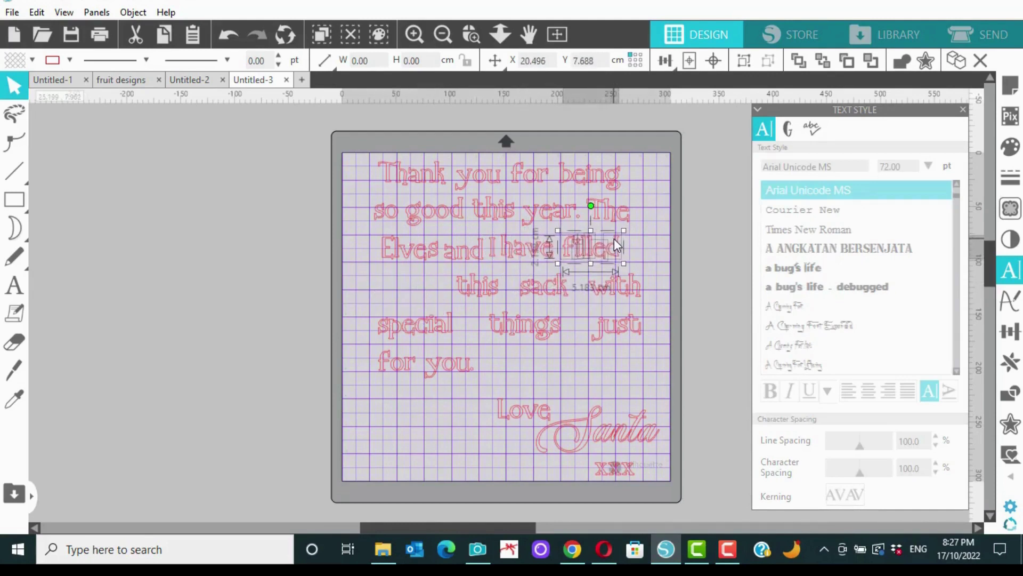
left_click(647, 236)
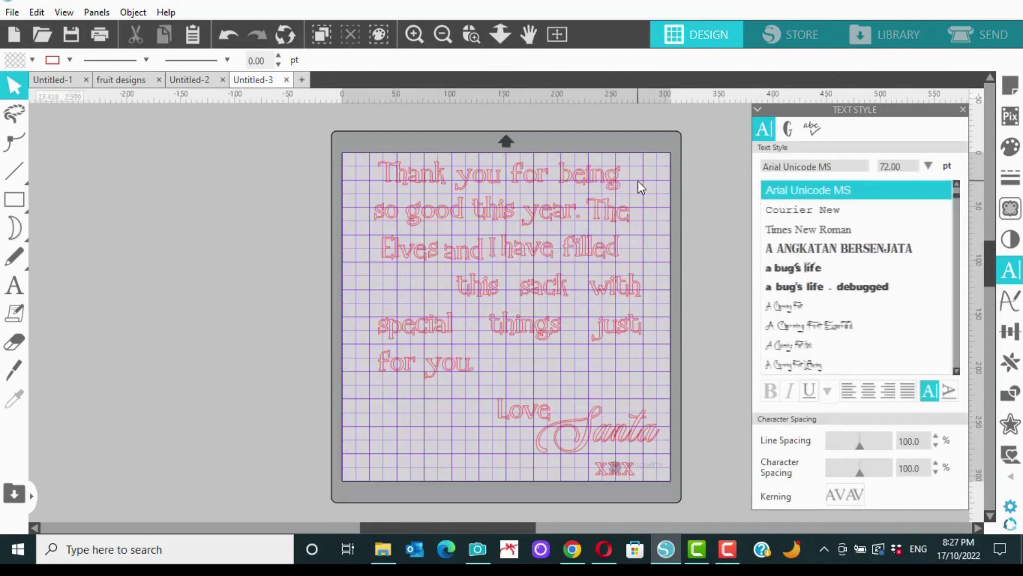
left_click(532, 186)
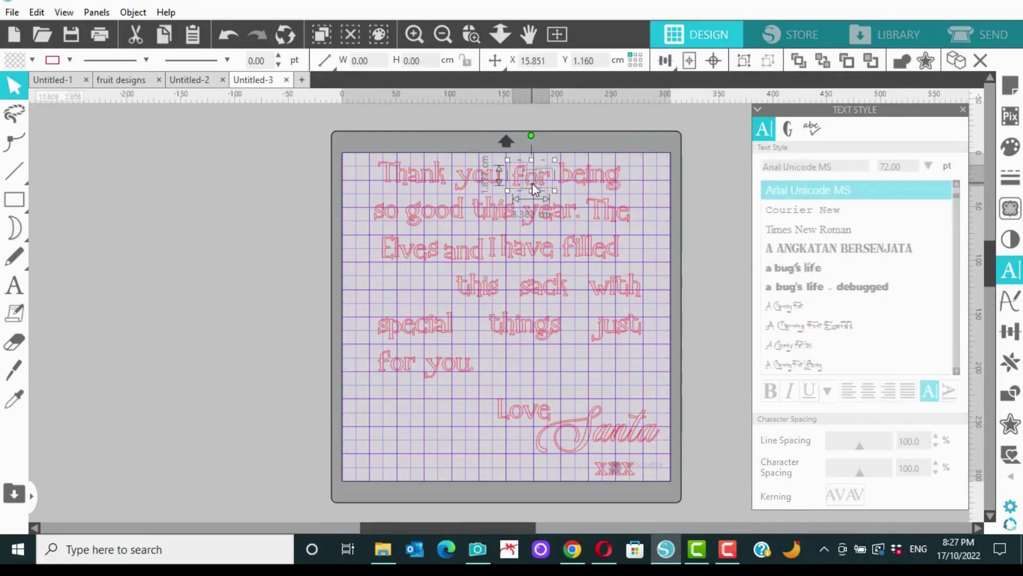
left_click(656, 184)
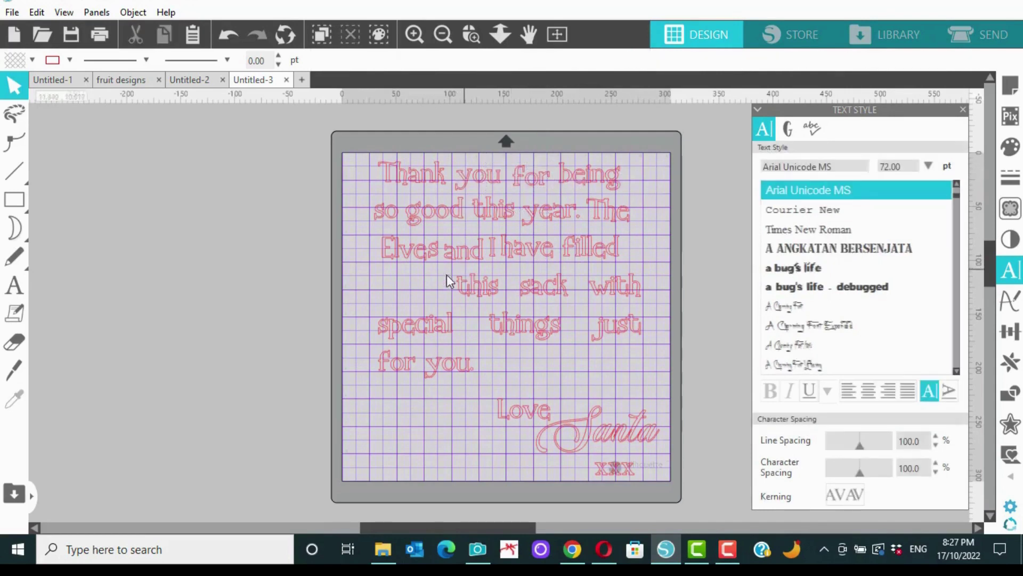
Move "this", "sack" and "with" up and together to form a closely spaced fourth line starting beneath "Elves"
left_click_drag(486, 292, 424, 288)
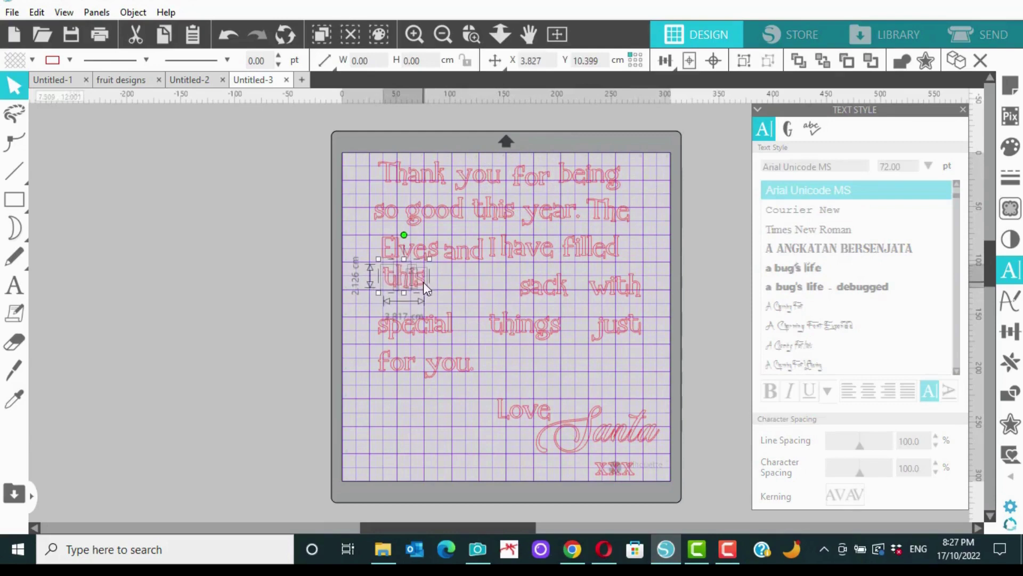
left_click_drag(554, 296, 466, 281)
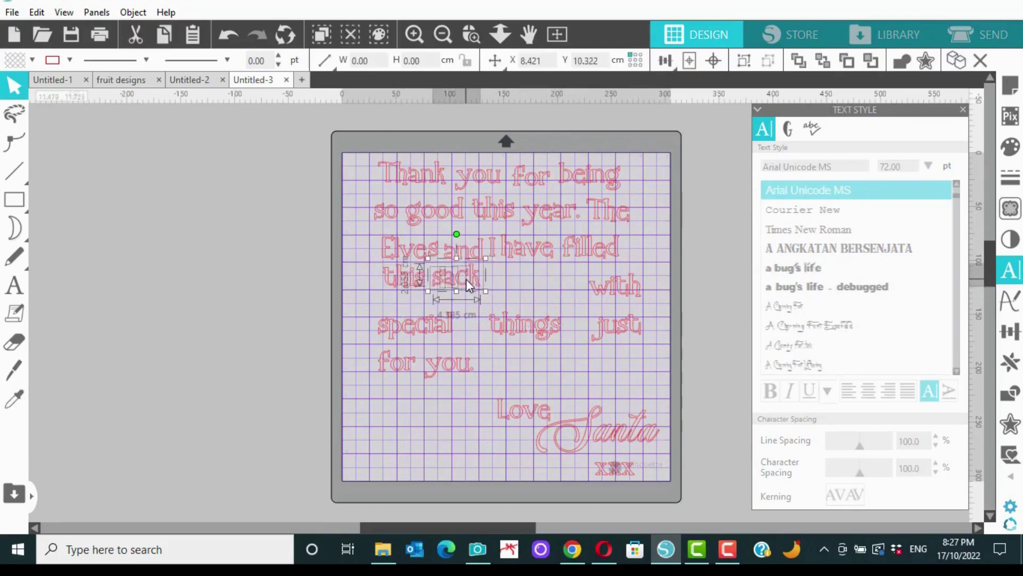
left_click(633, 296)
left_click_drag(633, 296, 526, 281)
Move "special" up to the end of the fourth line, following closely after "with"
left_click(448, 328)
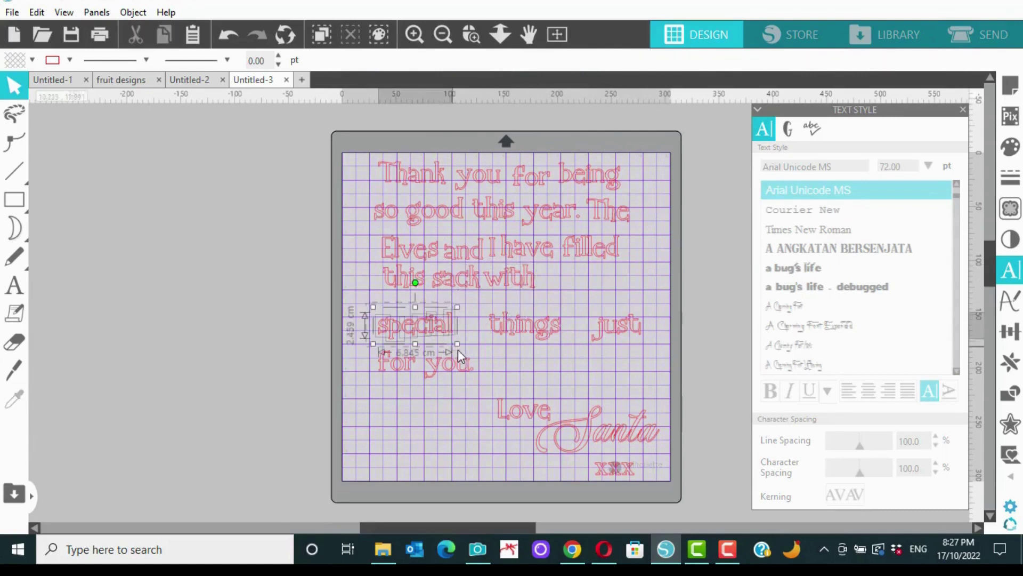
left_click_drag(448, 334, 414, 285)
left_click(642, 303)
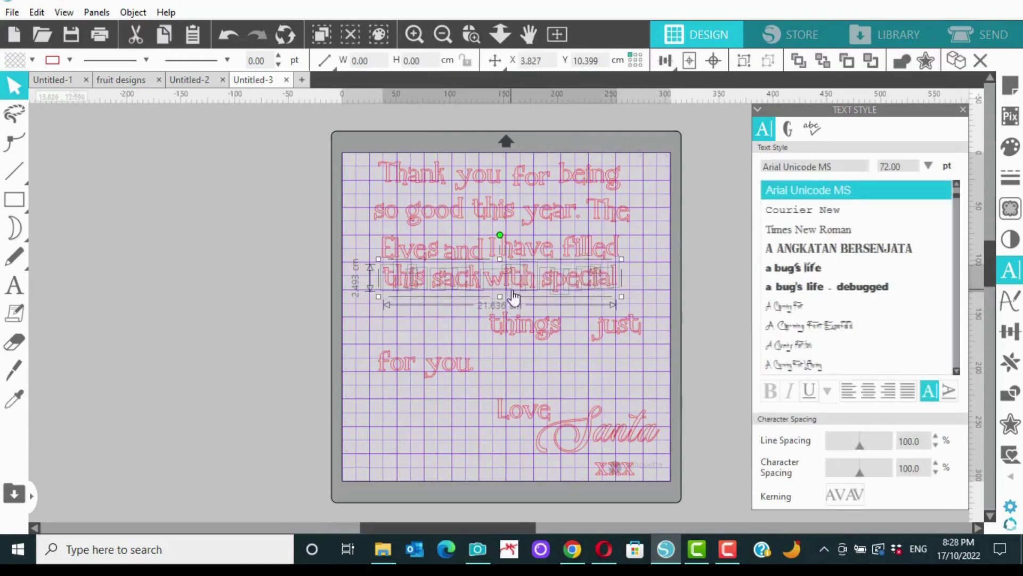
Shift the fourth line slightly down and the third line slightly up to even out the line spacing
left_click(646, 280)
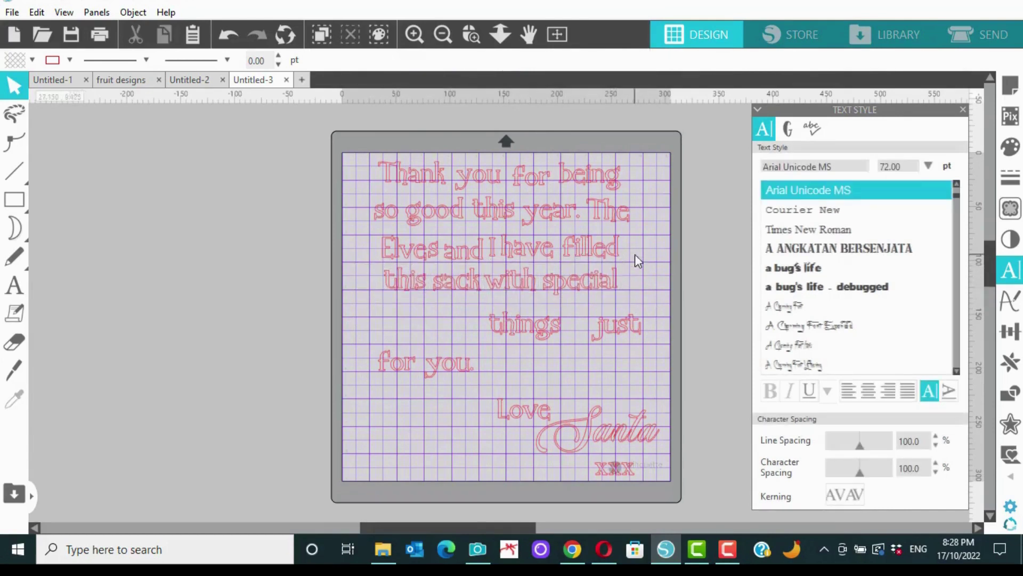
left_click_drag(635, 254, 375, 235)
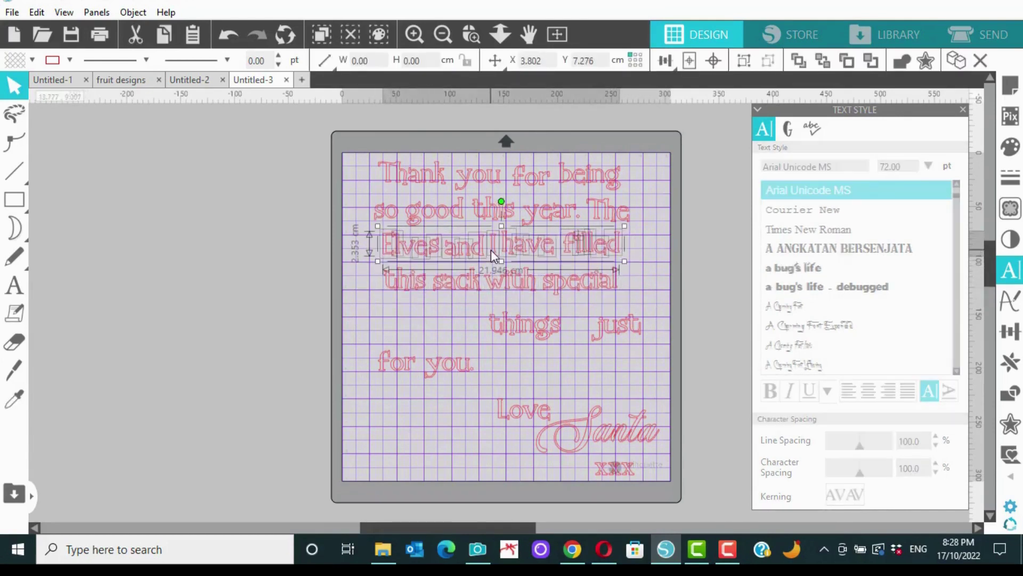
left_click(653, 260)
Move "things", "just", "for" and "you." together to form a closely spaced fifth line beneath "this sack with special"
left_click_drag(485, 302, 462, 321)
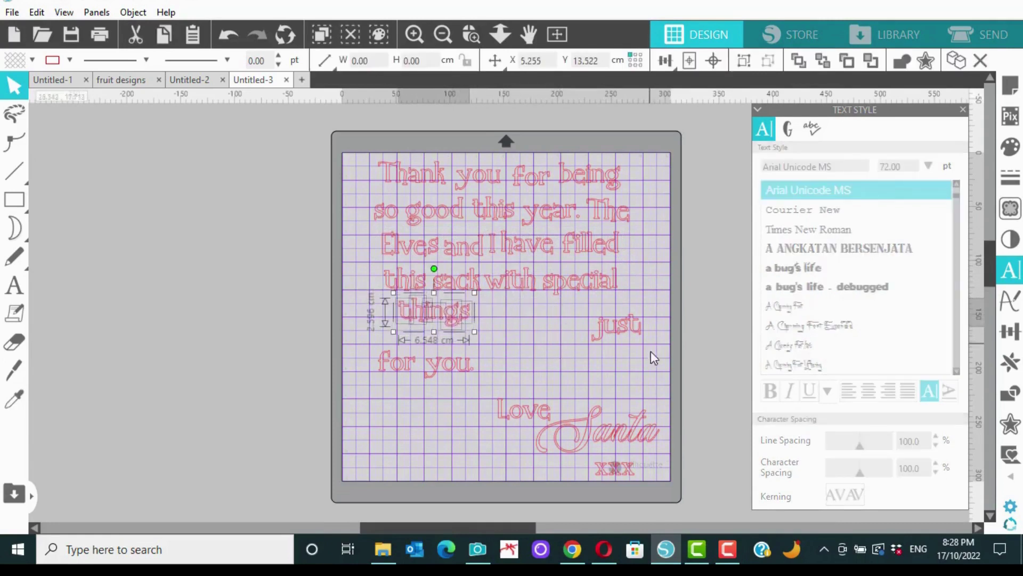
left_click_drag(621, 326, 500, 312)
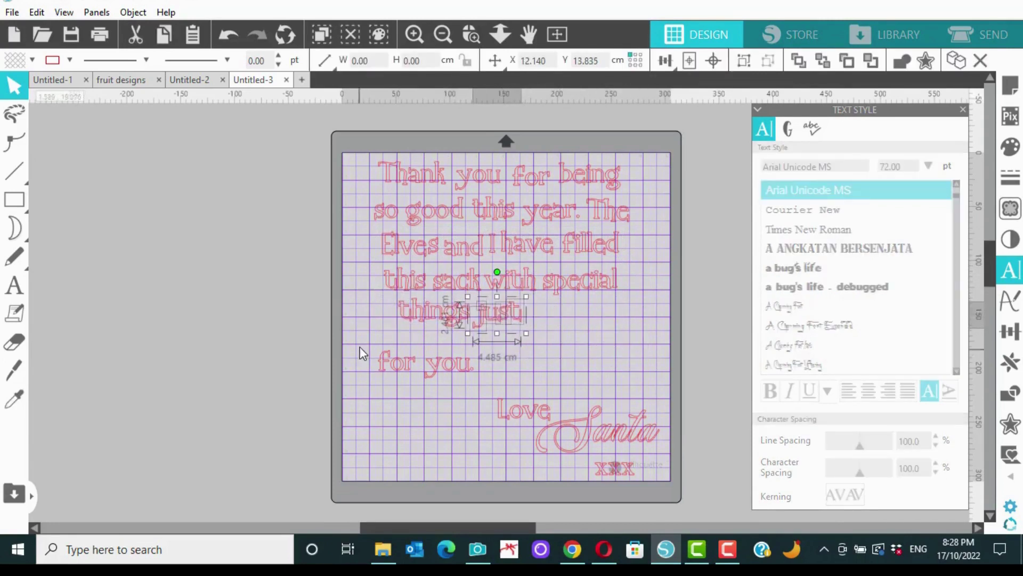
left_click_drag(360, 346, 558, 318)
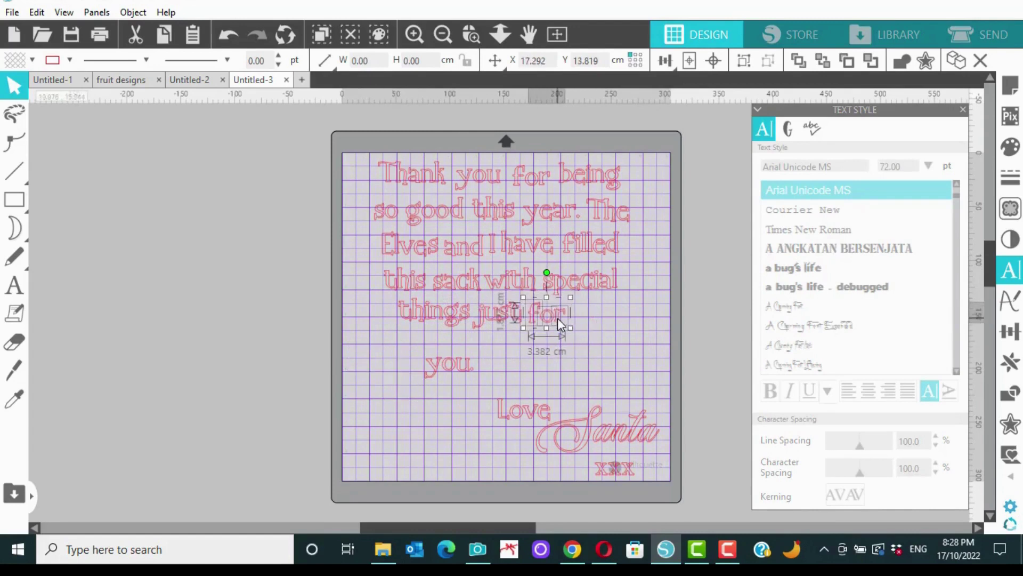
left_click_drag(489, 393, 598, 296)
Change "you." in the fifth line to "You." and shift the whole line slightly left
left_click(580, 326)
left_click(580, 326)
left_click(644, 360)
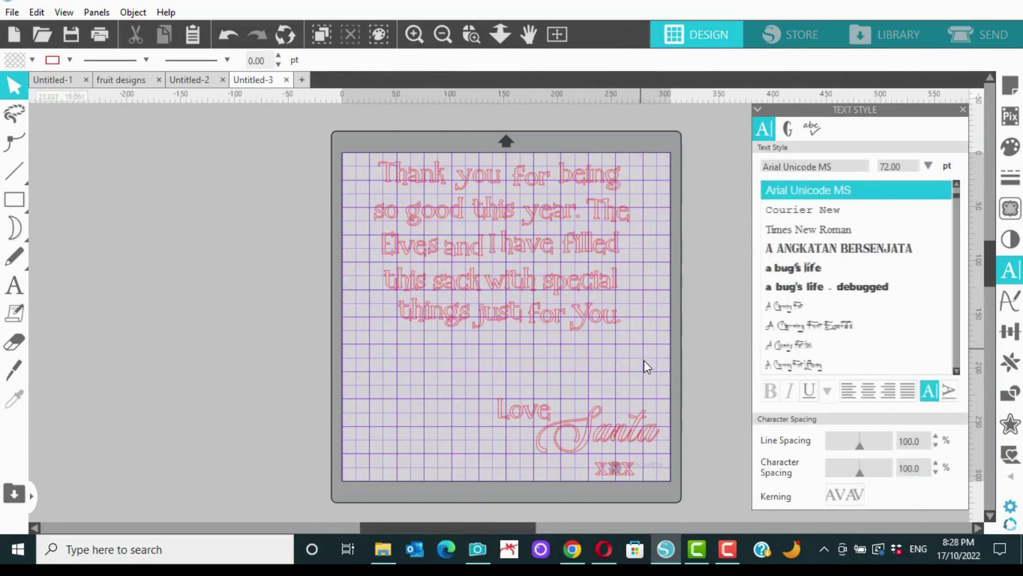
left_click_drag(640, 338, 393, 303)
left_click(568, 349)
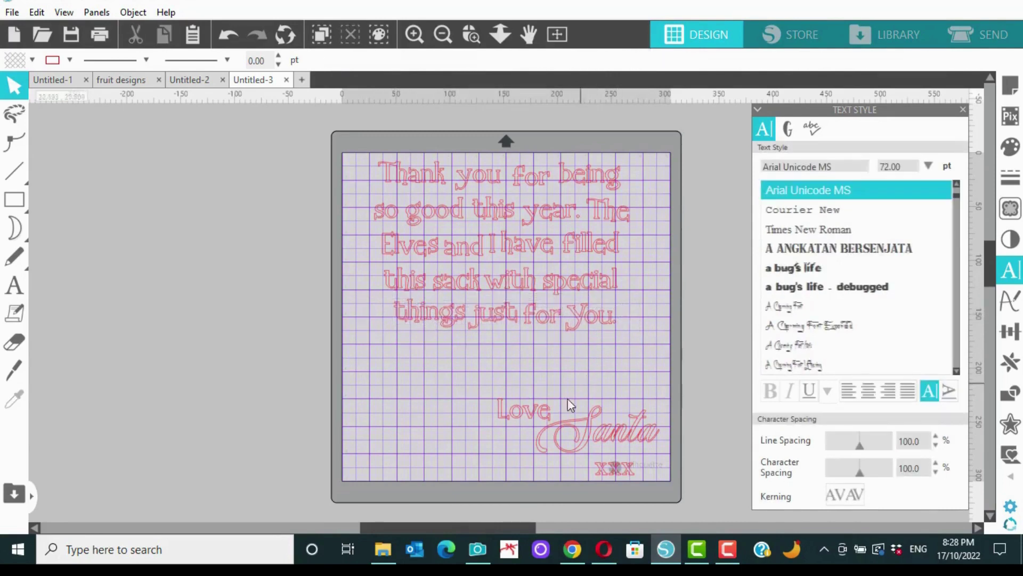
Move "Love" up to just beneath the fifth line and place "Santa" below and to the right of it
left_click_drag(533, 418, 532, 344)
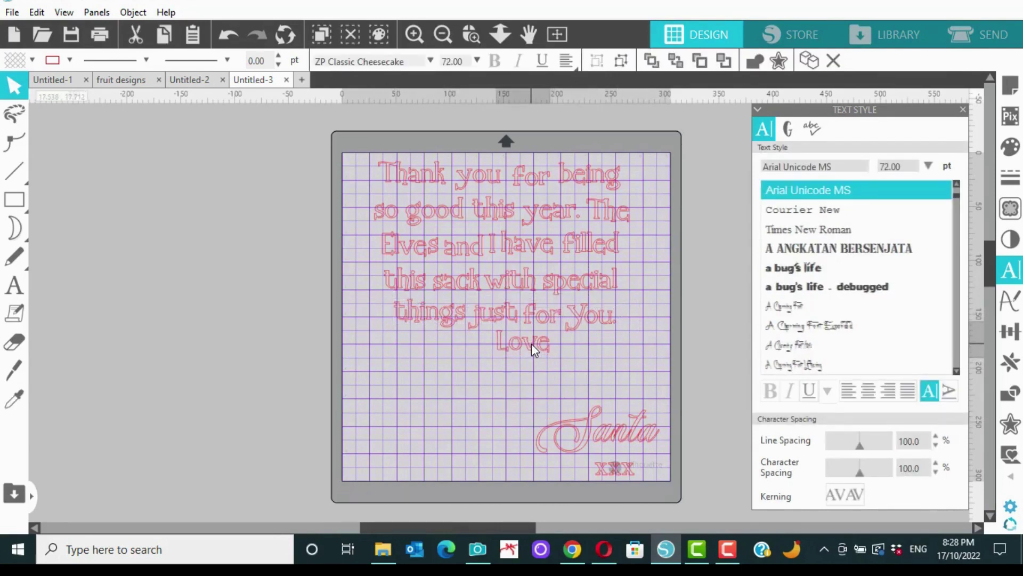
left_click_drag(613, 433, 579, 369)
left_click(579, 369)
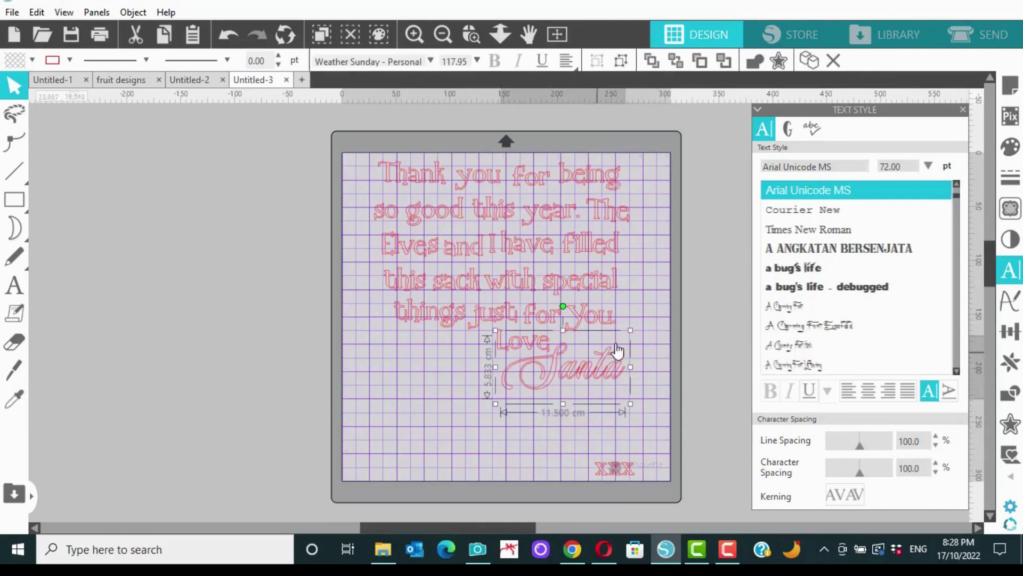
Rotate "Santa" slightly anticlockwise, nudge it closer to "Love", and weld its letters
left_click_drag(561, 305, 548, 309)
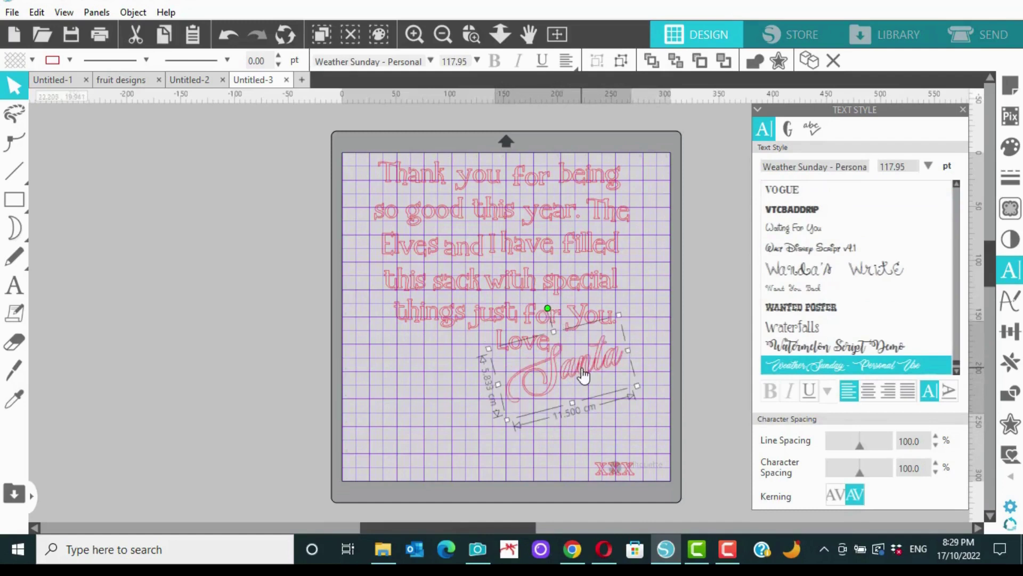
left_click_drag(582, 369, 584, 364)
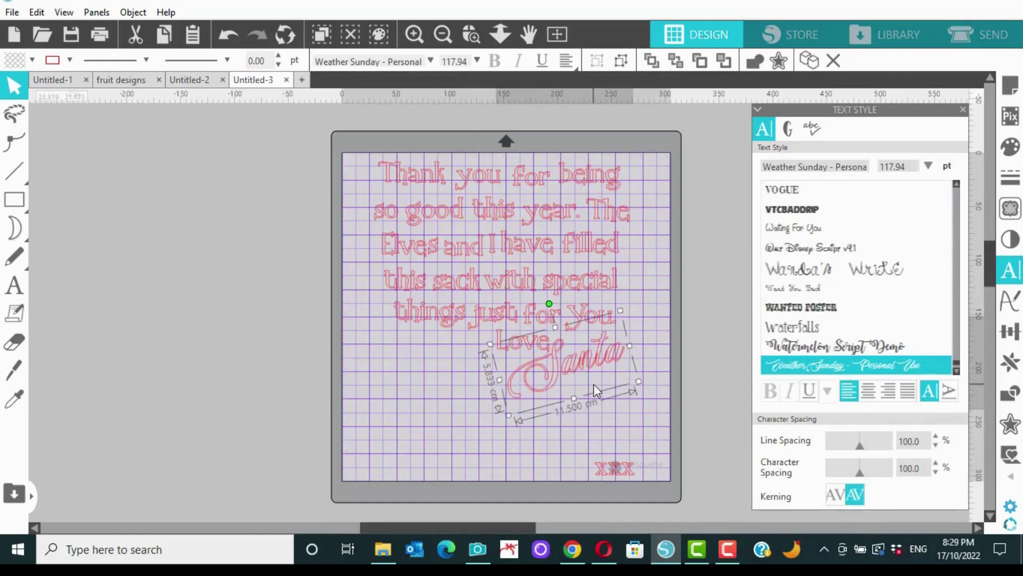
left_click(754, 66)
left_click(616, 418)
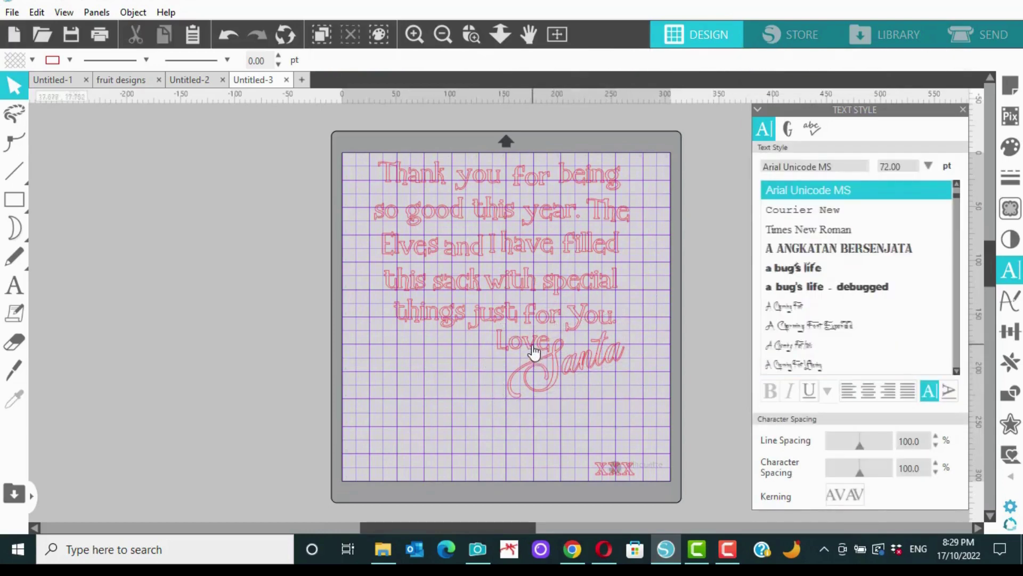
Shift "Love" slightly left, clear of "Santa", and move "xxx" up to sit beneath the end of "Santa"
left_click_drag(533, 351, 524, 353)
left_click(590, 409)
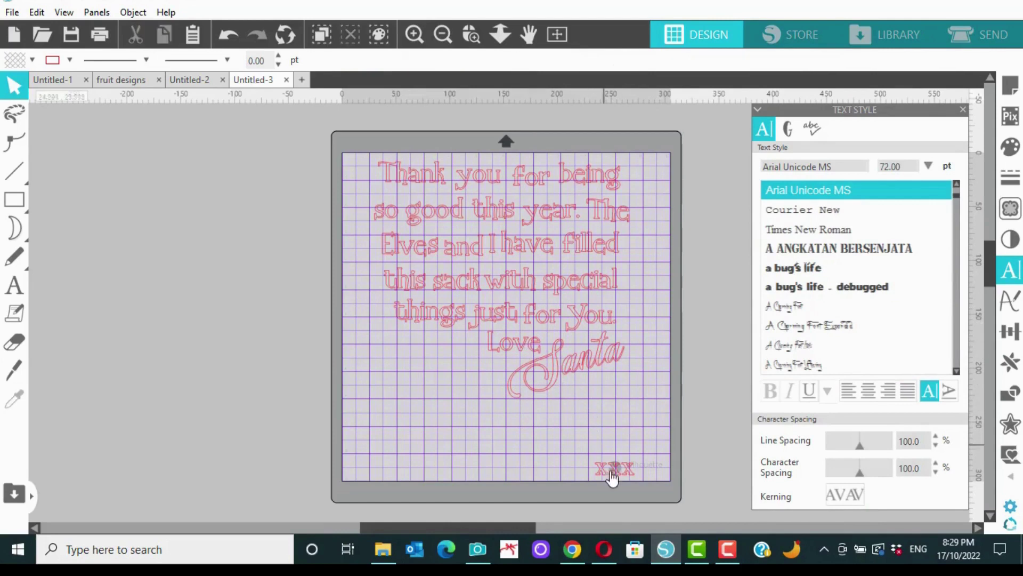
left_click_drag(613, 476, 609, 384)
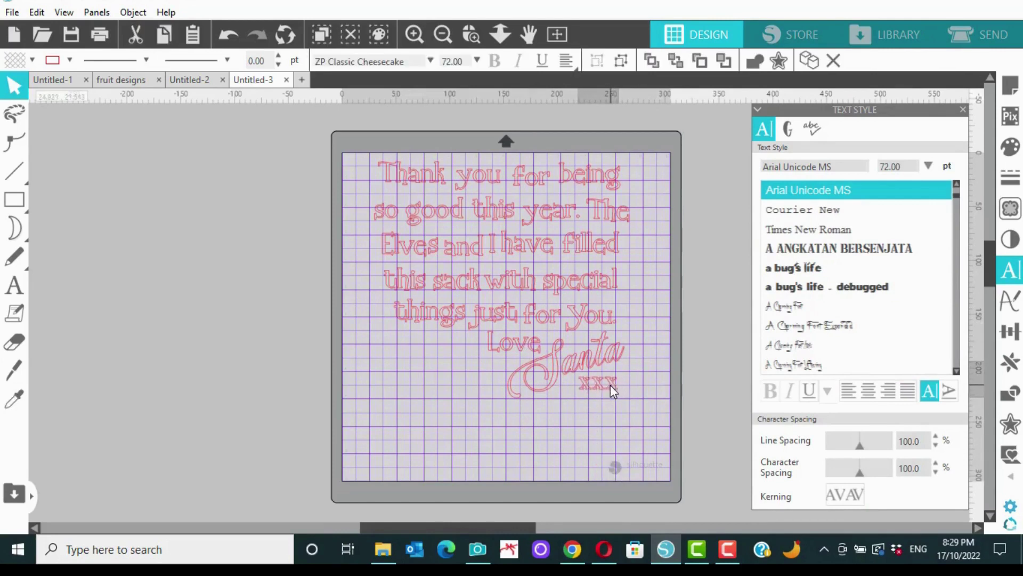
left_click(663, 385)
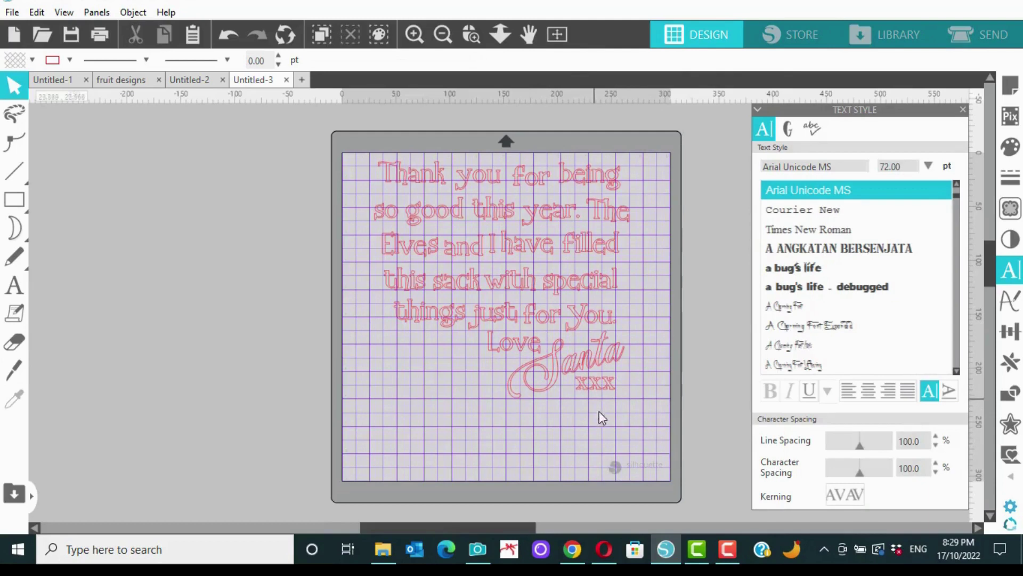
Select the whole message and enlarge it to about 28.6 cm wide so that it fills the mat
left_click_drag(655, 423, 363, 139)
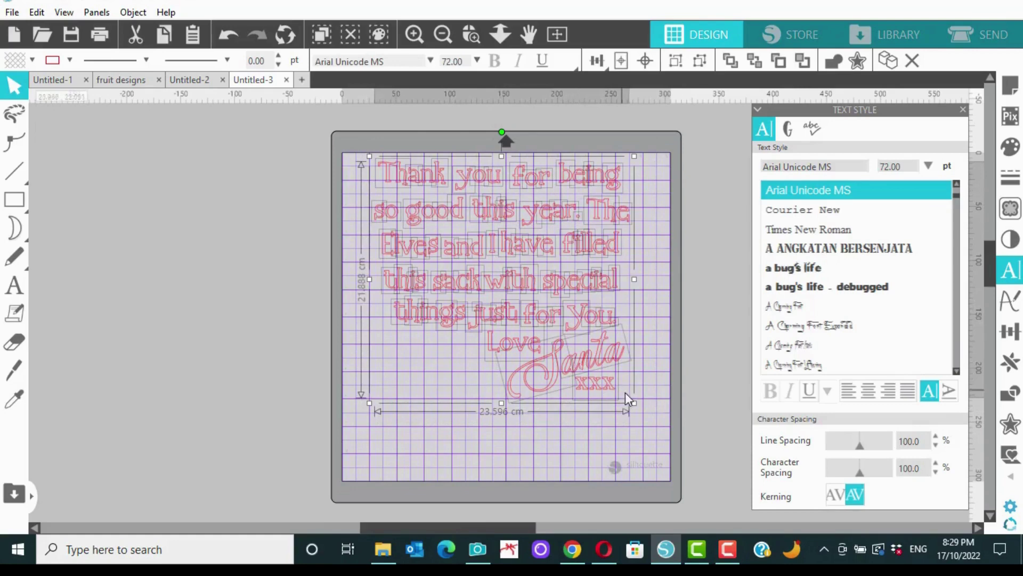
left_click_drag(639, 410, 657, 465)
left_click_drag(372, 438, 359, 456)
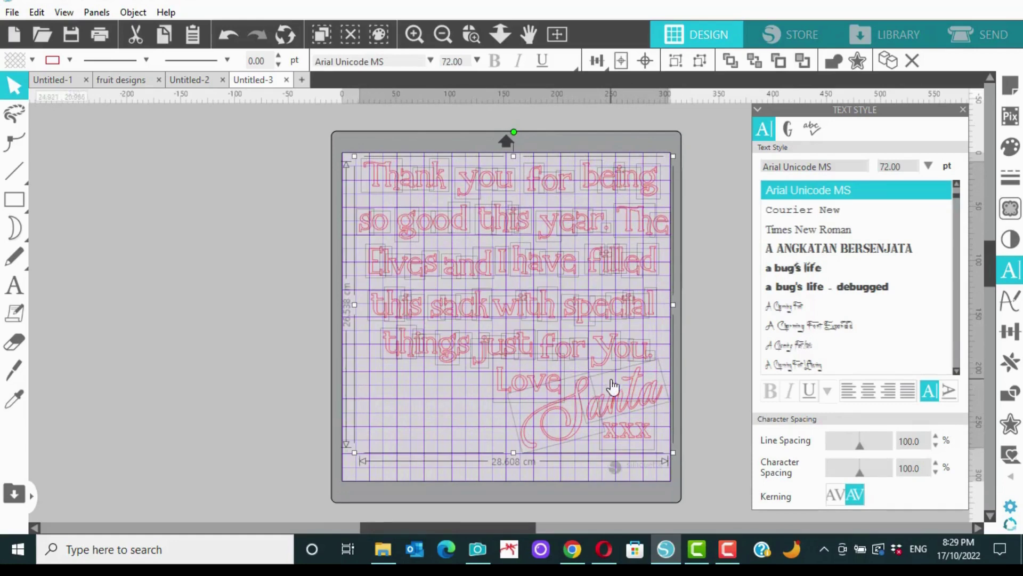
left_click(706, 340)
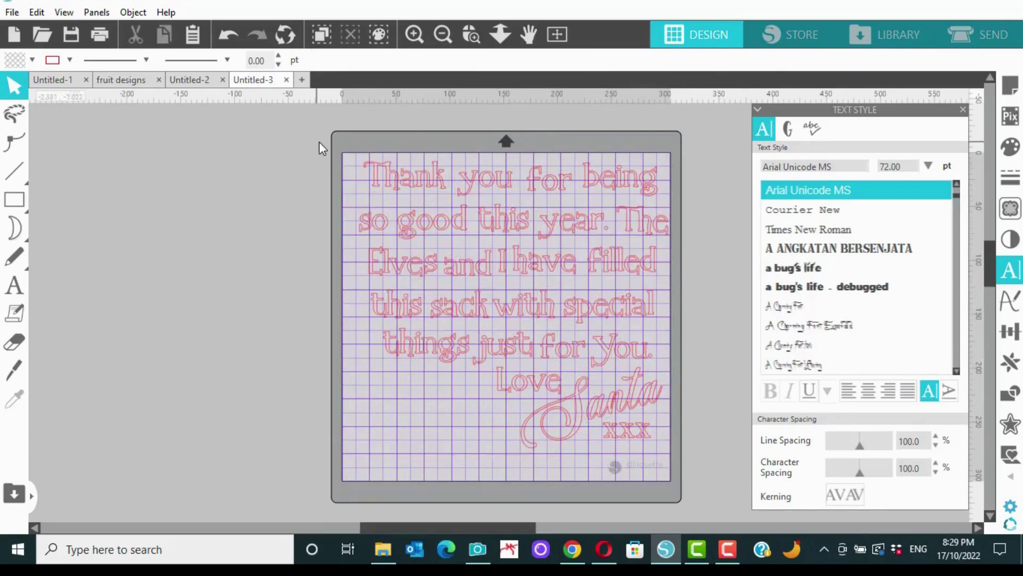
Select all the words of the message and group them into one object
left_click(459, 237)
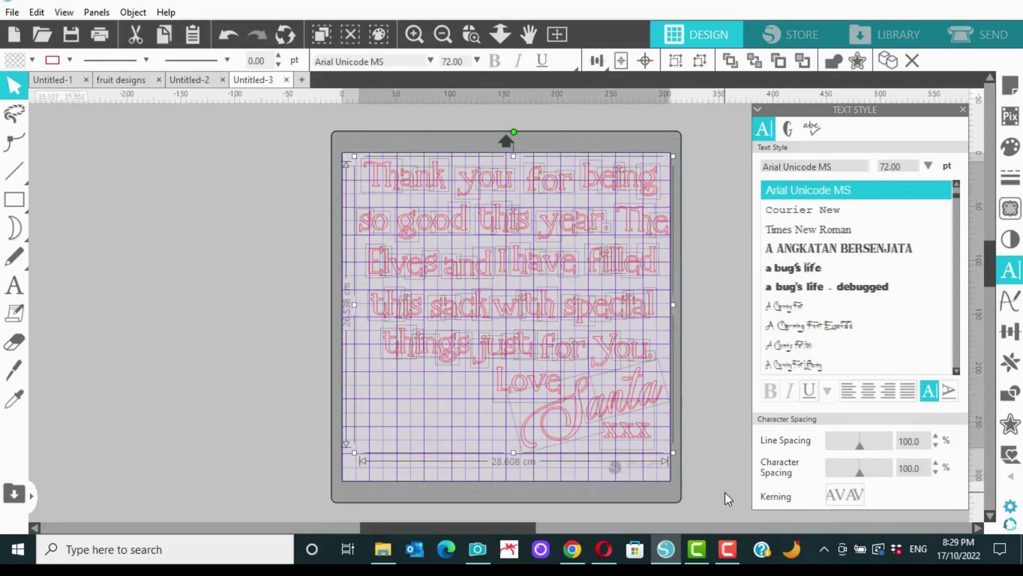
left_click(132, 12)
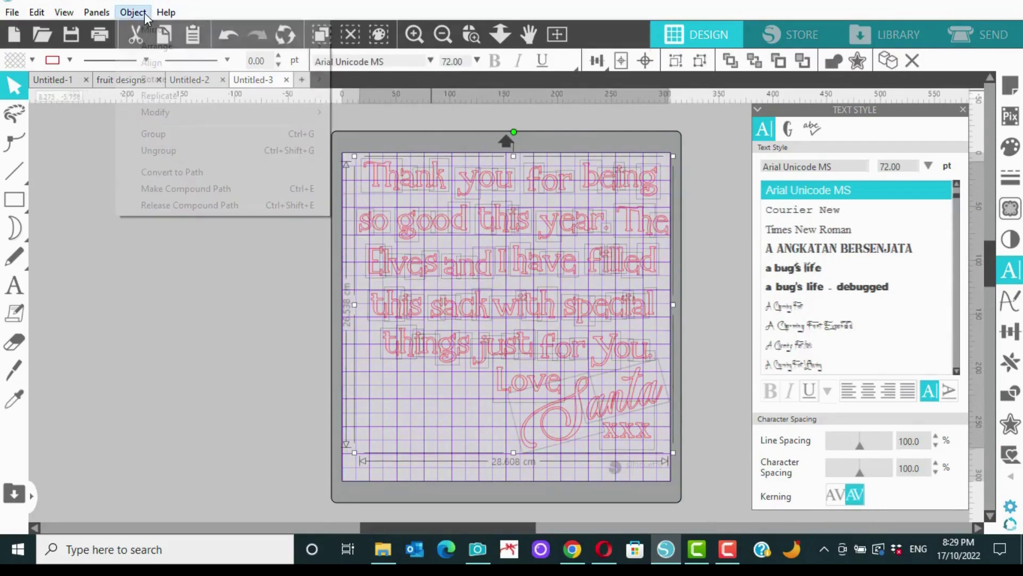
left_click(159, 135)
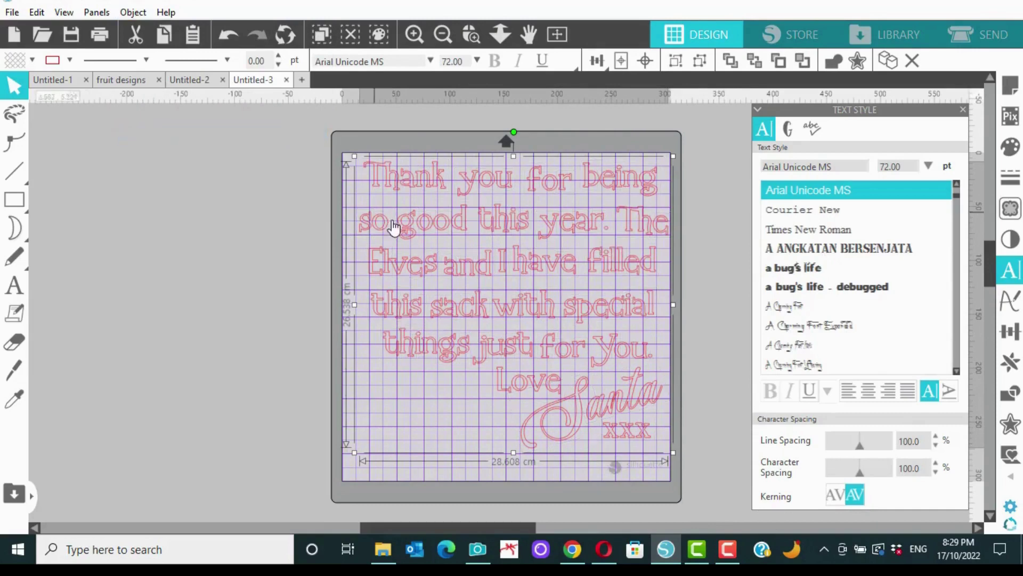
left_click(693, 279)
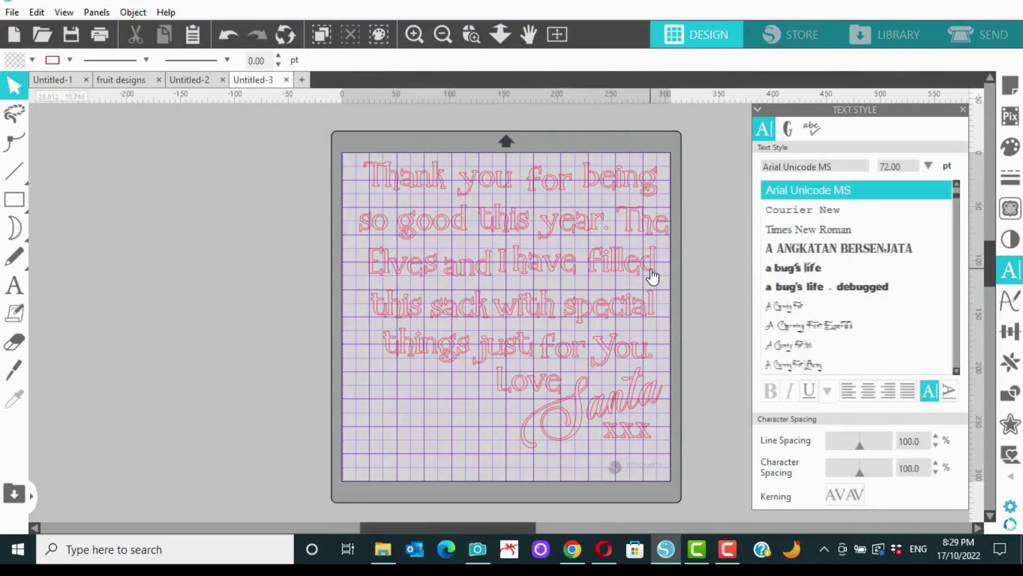
mouse_move(651, 277)
left_mouse_down()
mouse_move(390, 258)
mouse_move(644, 281)
mouse_move(641, 271)
left_mouse_up()
left_click(642, 271)
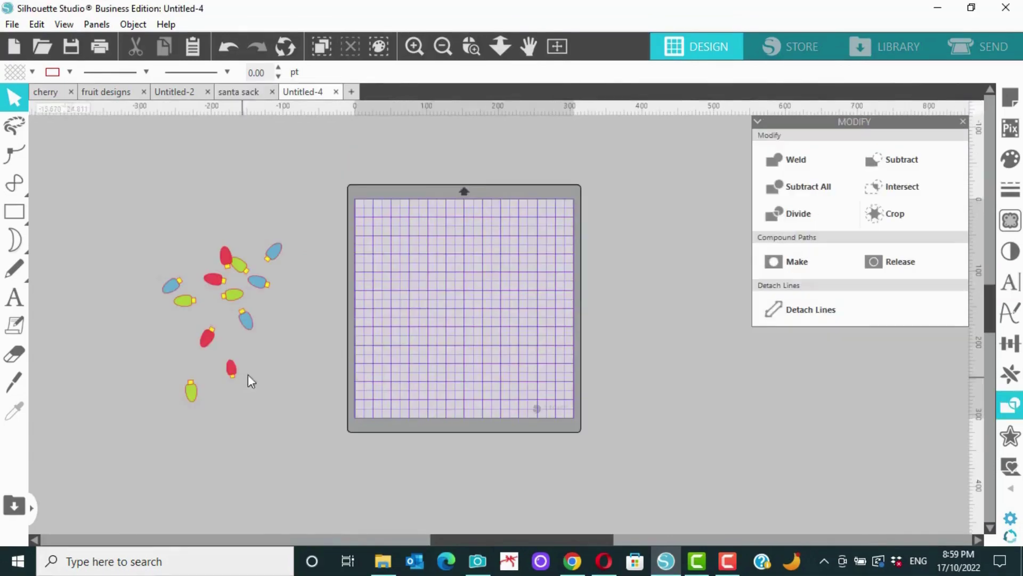
Add two separate text objects to the empty Untitled-4 mat, "Merry" with "Christmas" below it
left_click(413, 46)
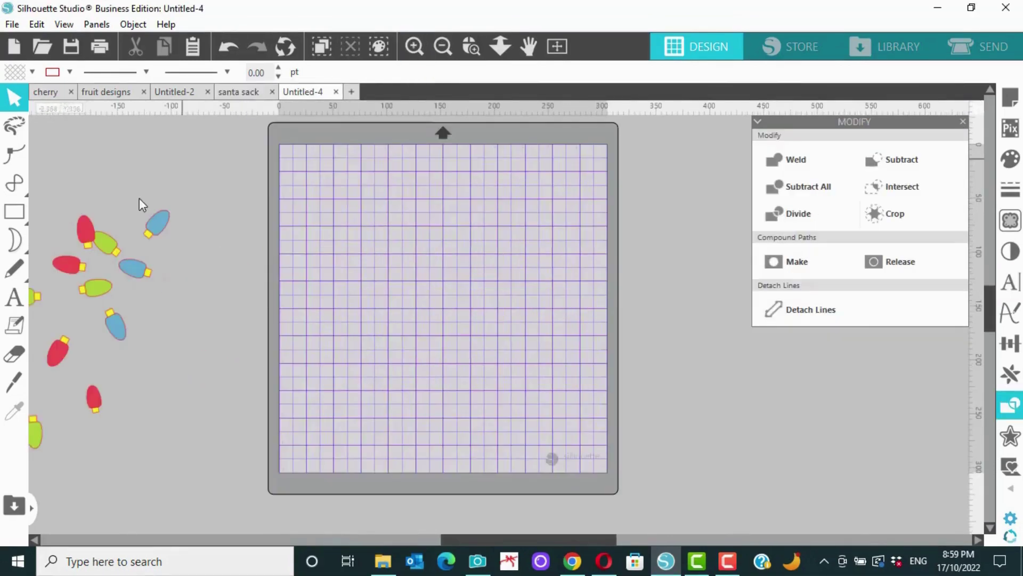
left_click(31, 297)
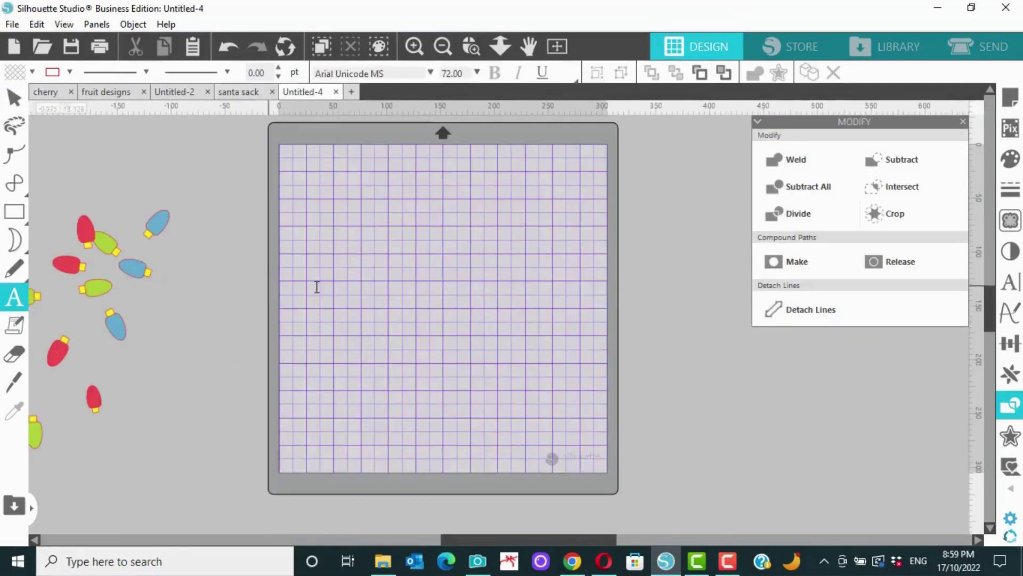
left_click(348, 266)
type("Merry")
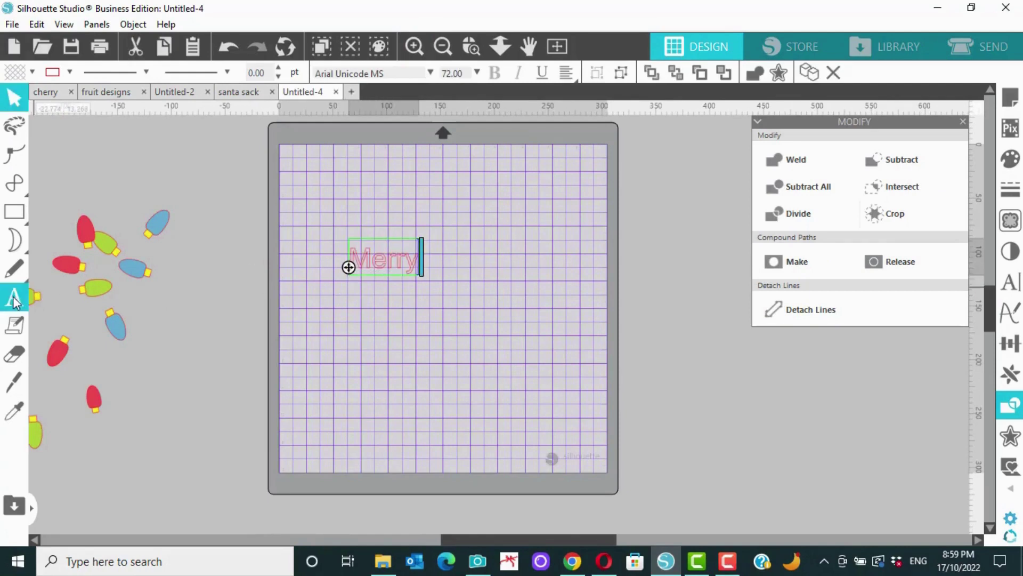
left_click(280, 358)
left_click(348, 344)
type("Christmas")
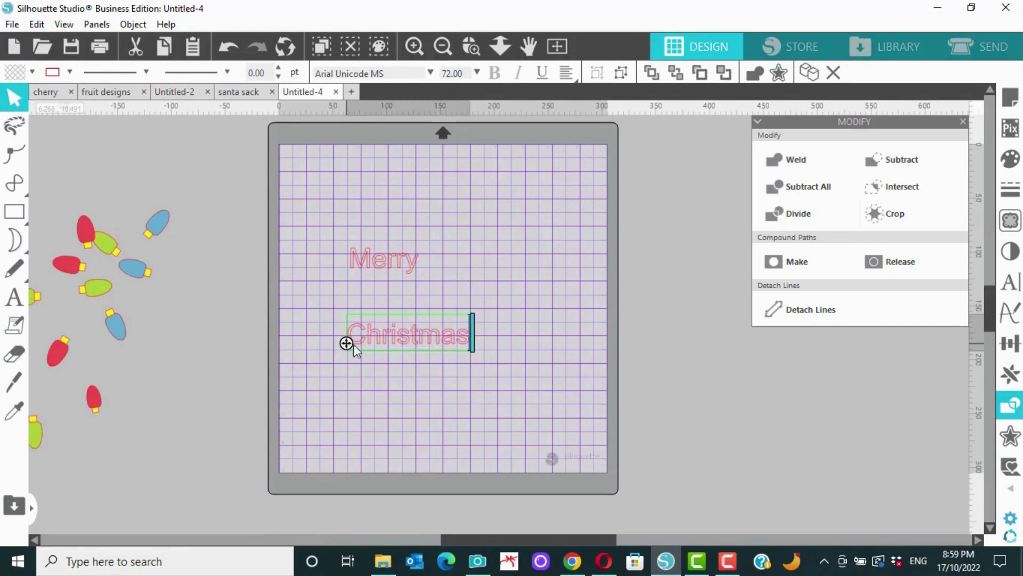
left_click(505, 408)
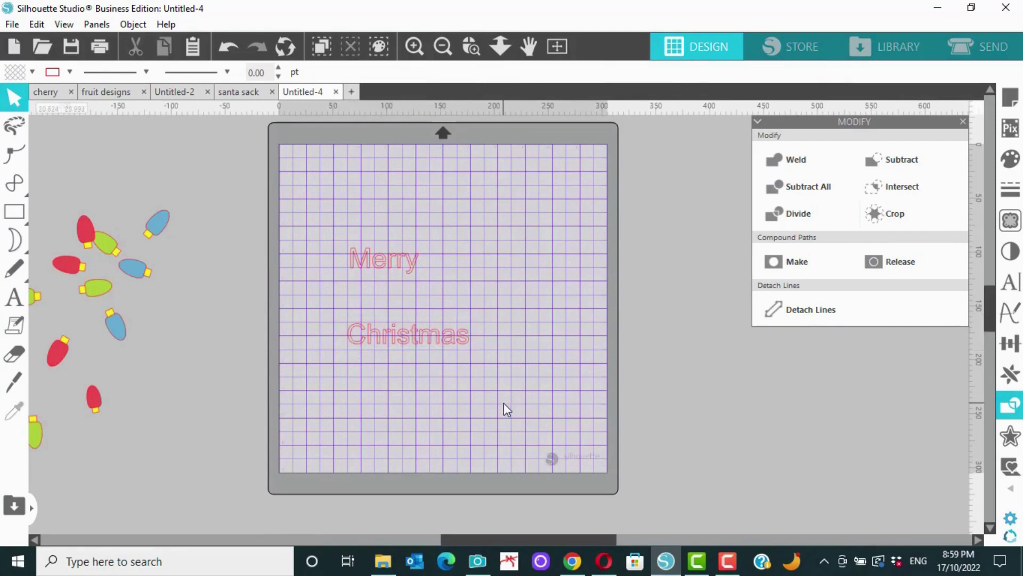
Set the font of the word "Merry" to CreativeBlock BB
left_click(393, 261)
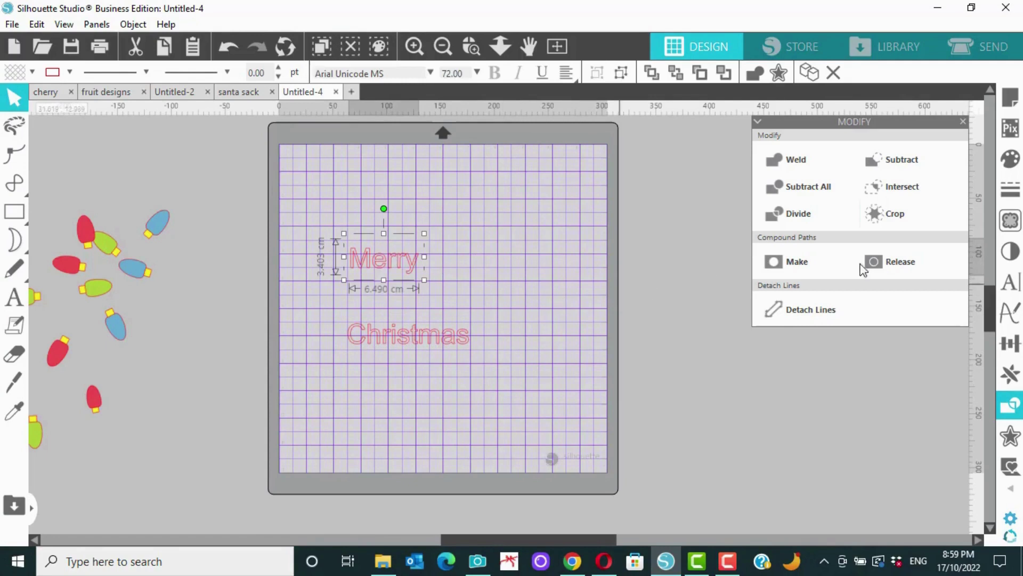
left_click(1009, 282)
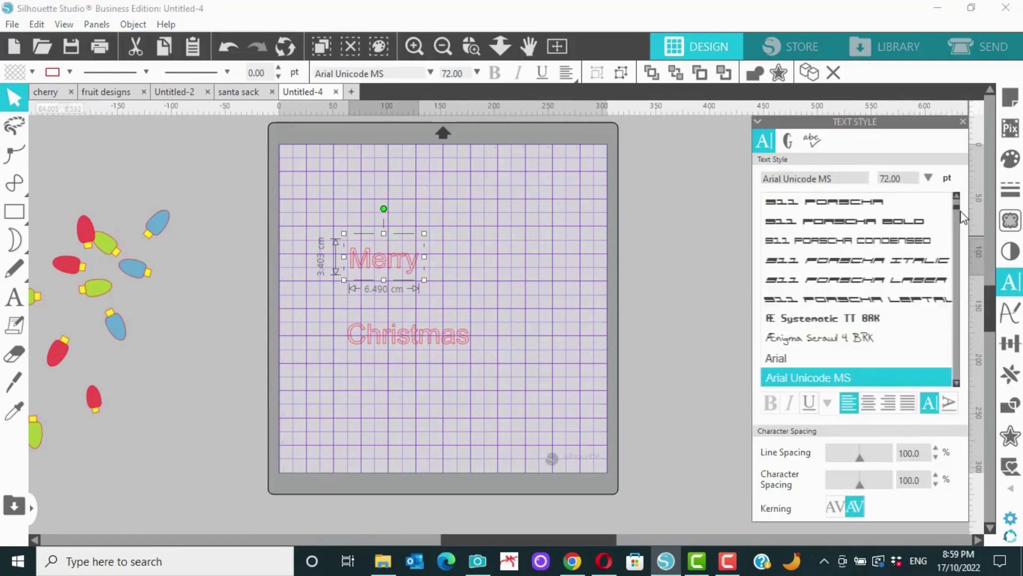
left_click_drag(961, 211, 958, 200)
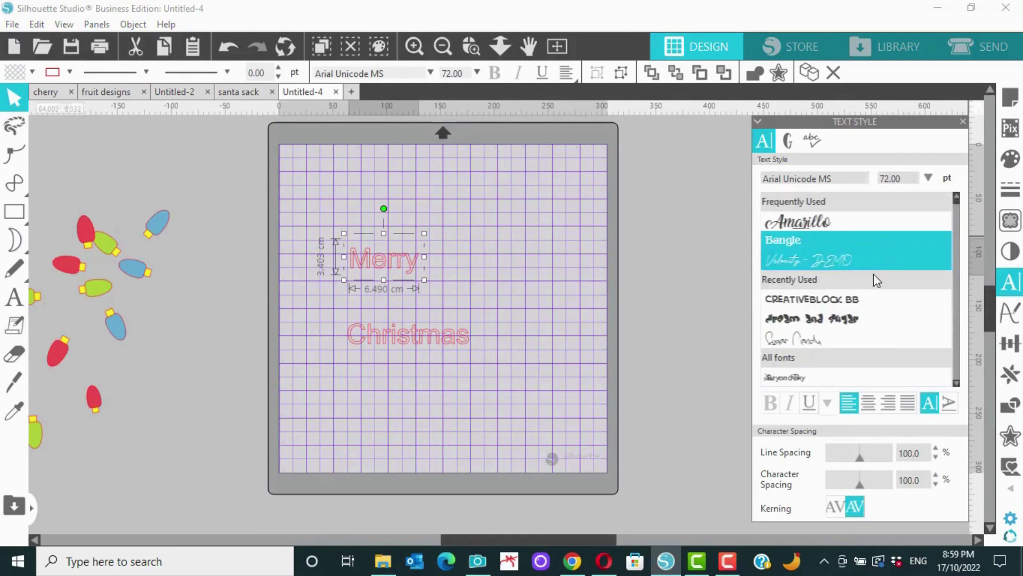
left_click(869, 304)
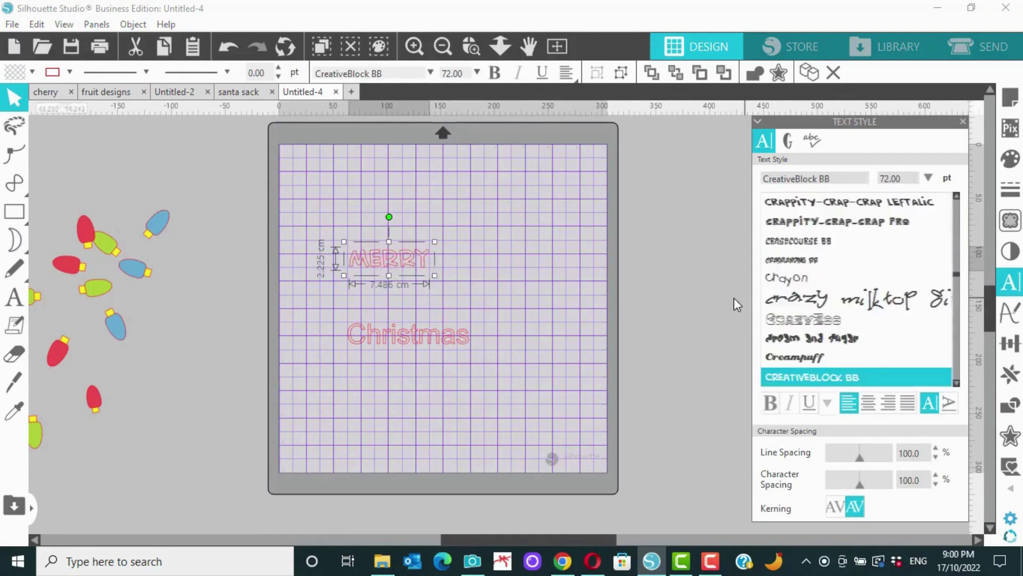
Set the font of "Christmas" to Sugar Candy, enlarge it to about 24.4 cm wide and centre it across the mat
left_click(469, 343)
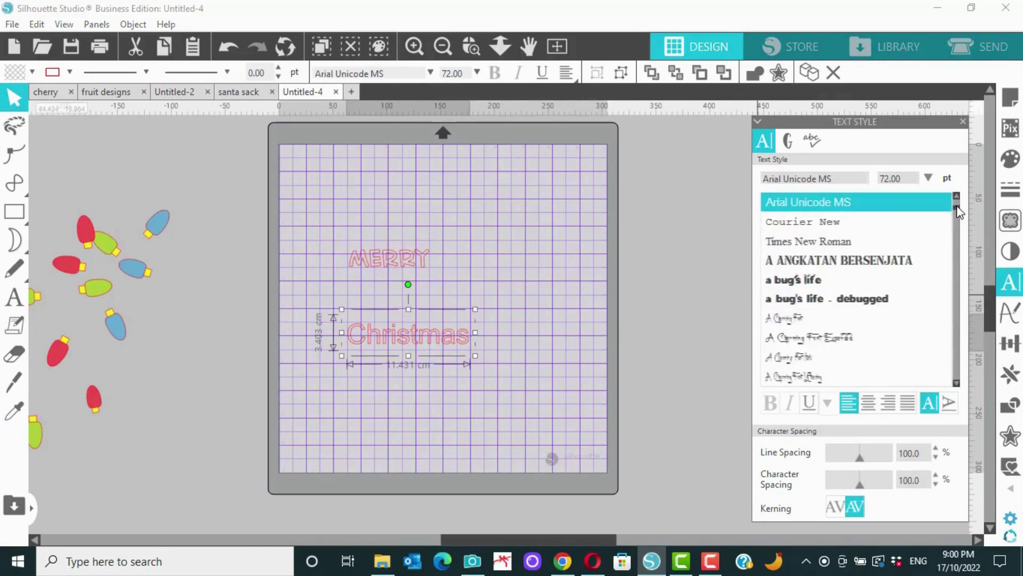
left_click_drag(957, 203, 957, 198)
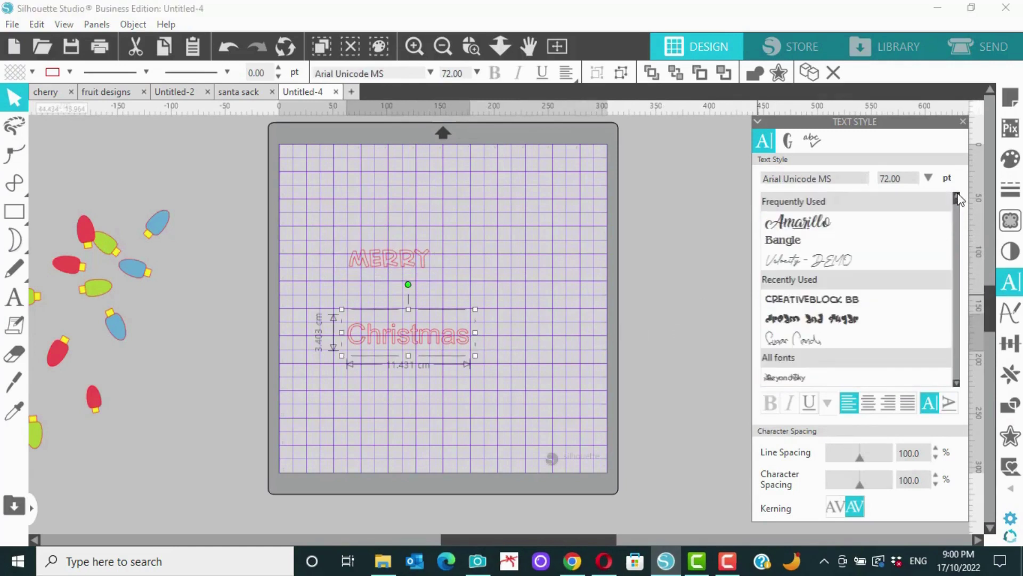
left_click(818, 336)
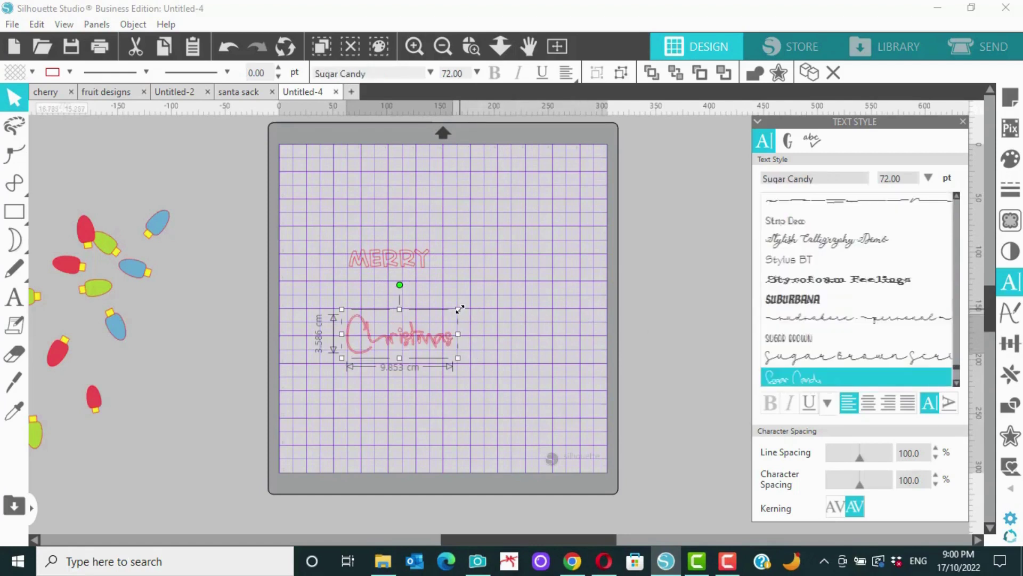
left_click_drag(460, 309, 618, 270)
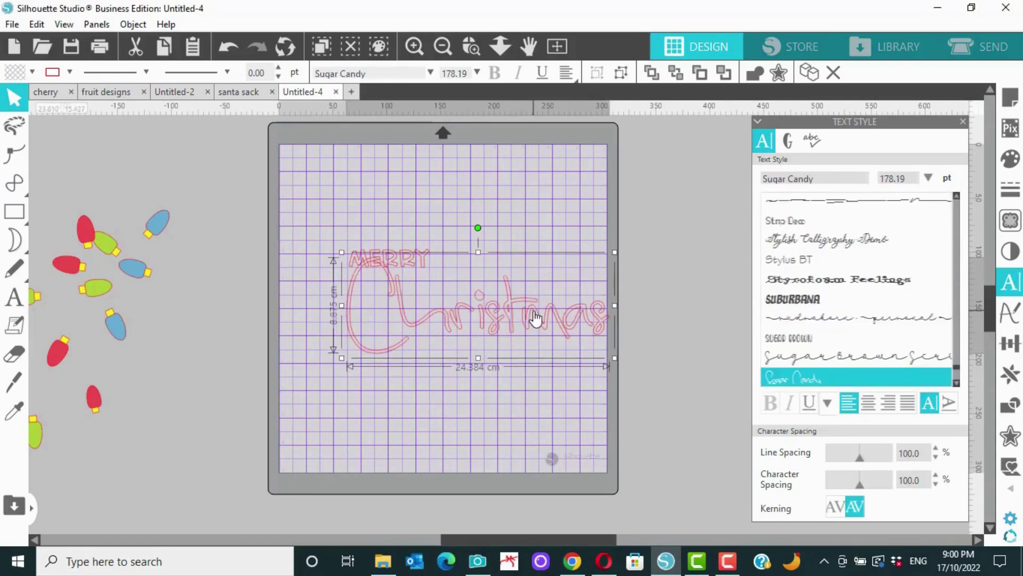
left_click_drag(535, 319, 501, 325)
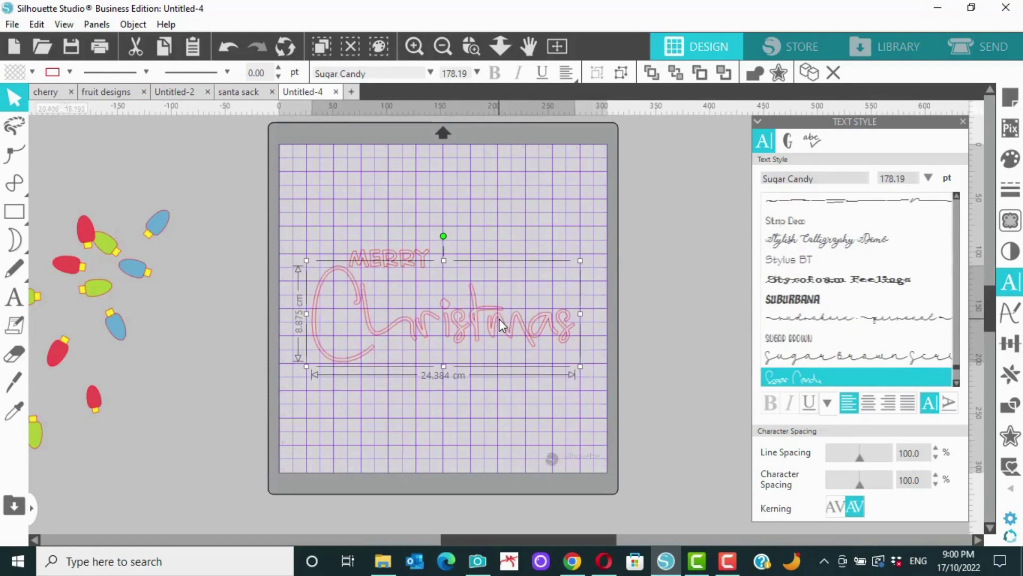
Enlarge "Merry" to about 13.1 cm wide and place it above "Christmas", just after the capital C
left_click(393, 256)
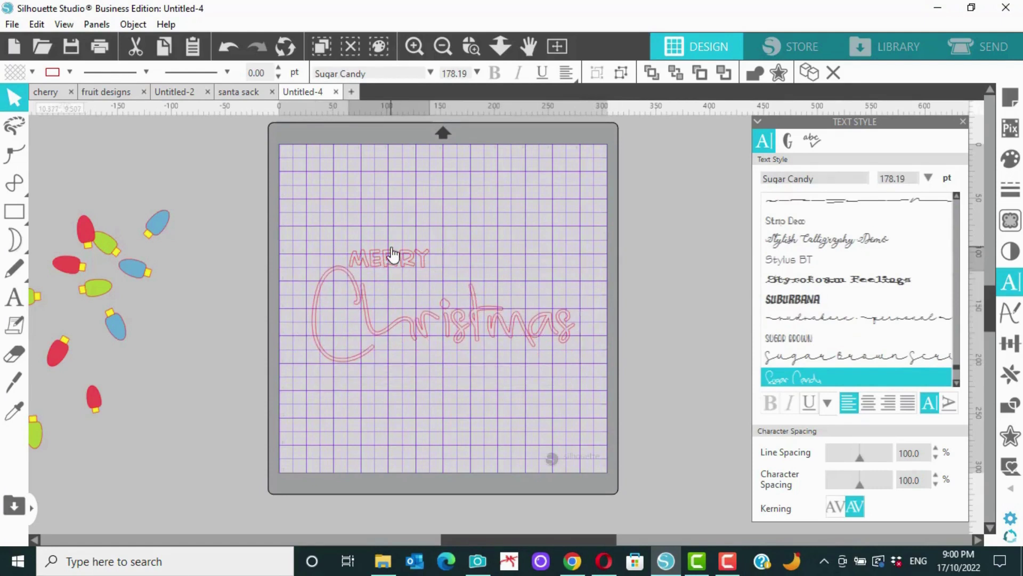
left_click(393, 269)
left_click_drag(393, 270, 355, 290)
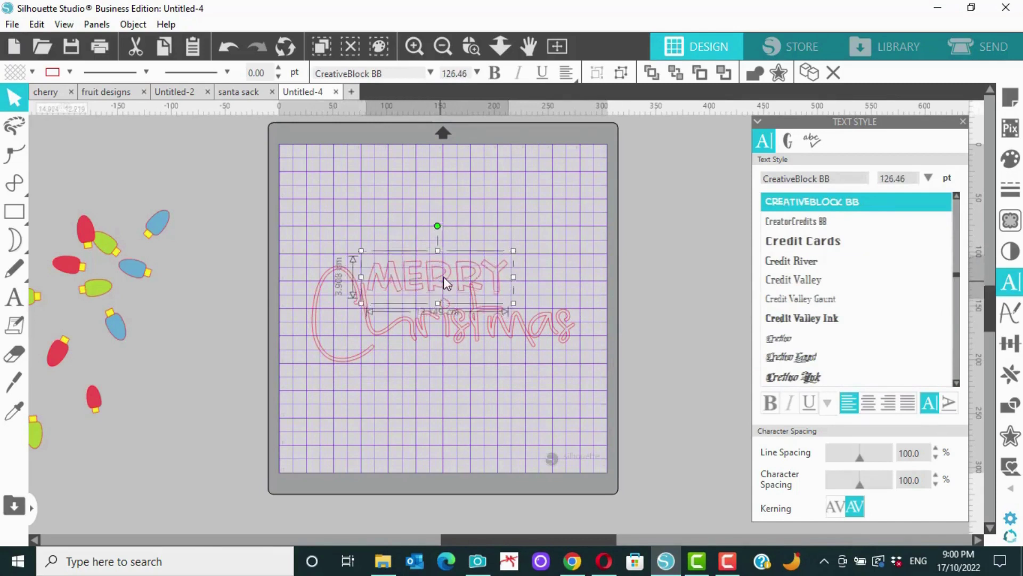
left_click_drag(444, 276, 444, 272)
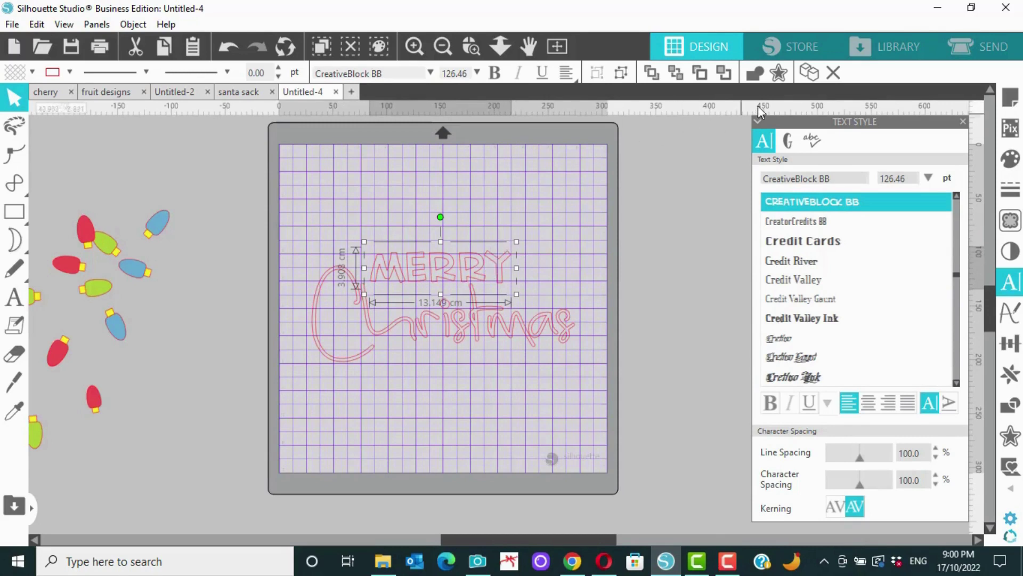
Break "Merry" into separate letters and stretch the M downwards to about 5.6 cm tall
left_click(591, 161)
left_click(576, 175)
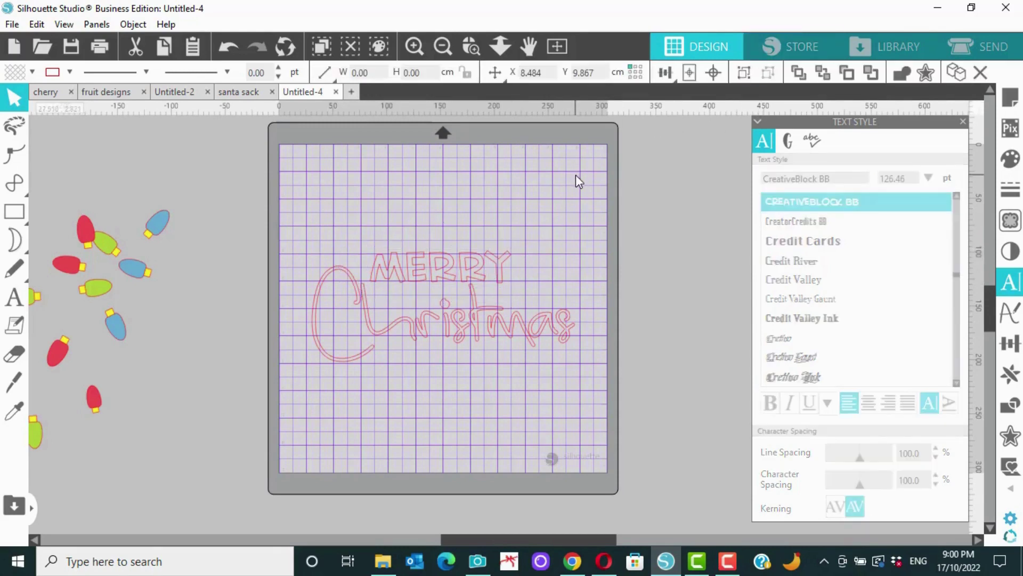
left_click(415, 276)
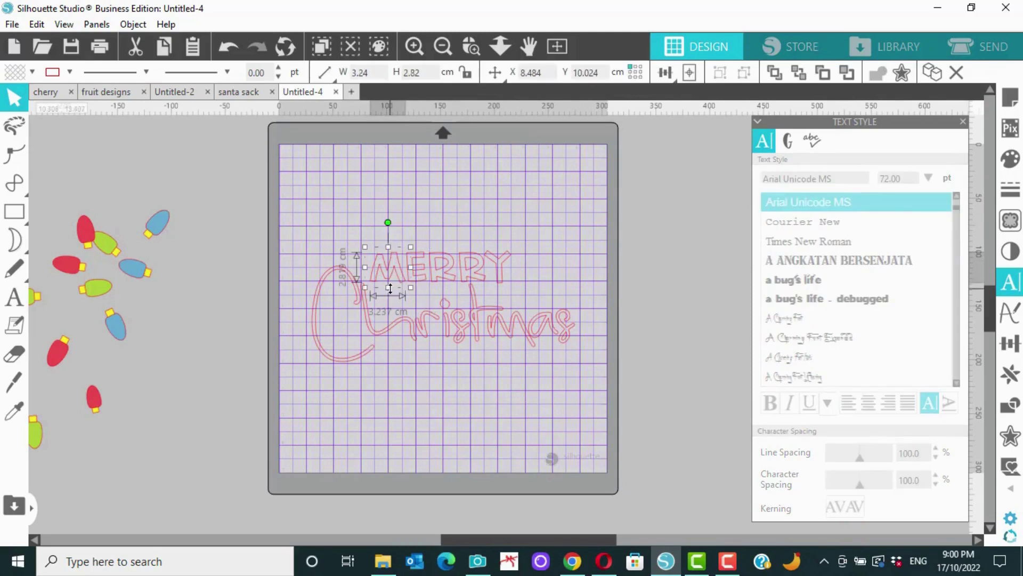
left_click_drag(389, 288, 389, 318)
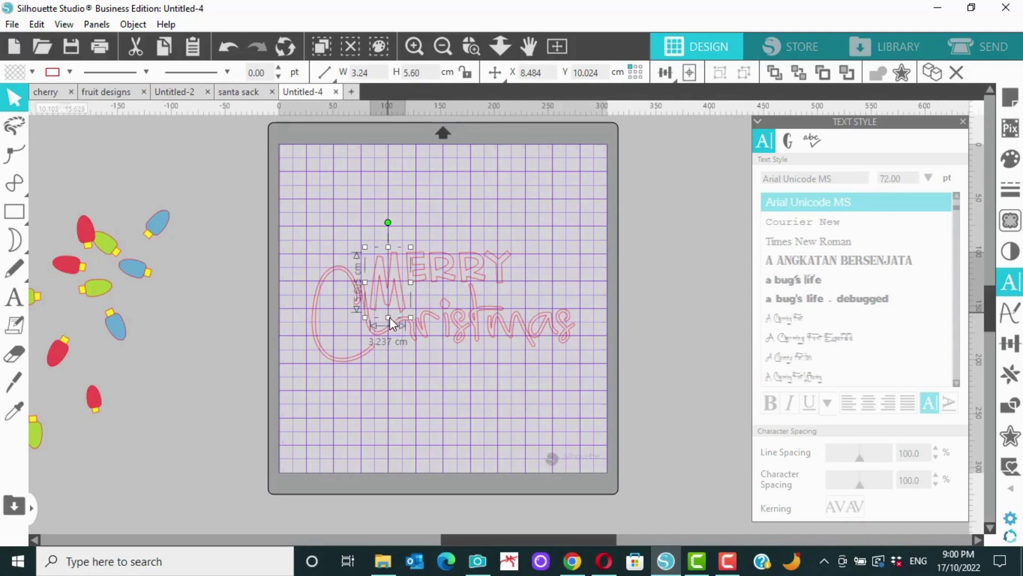
Stagger the middle letters of "Merry" by lowering the E and first R slightly and raising the second R
left_click(424, 288)
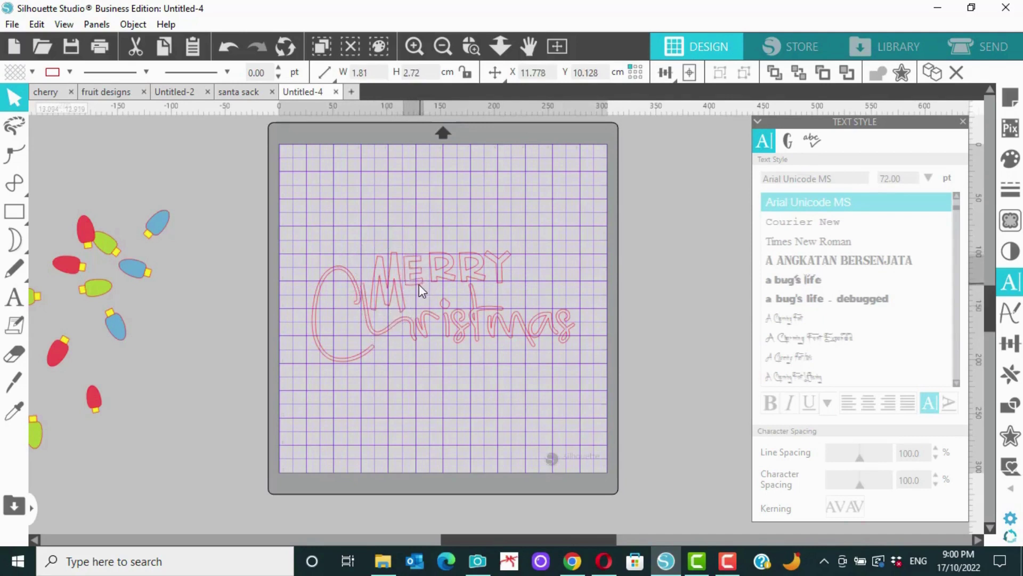
left_click_drag(420, 285, 420, 286)
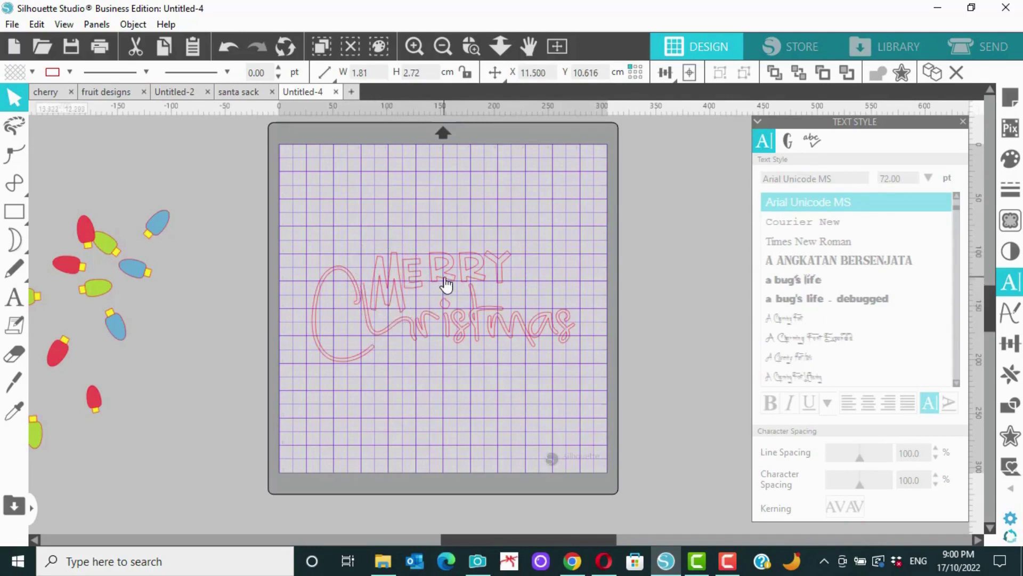
left_click(444, 291)
left_click(442, 294)
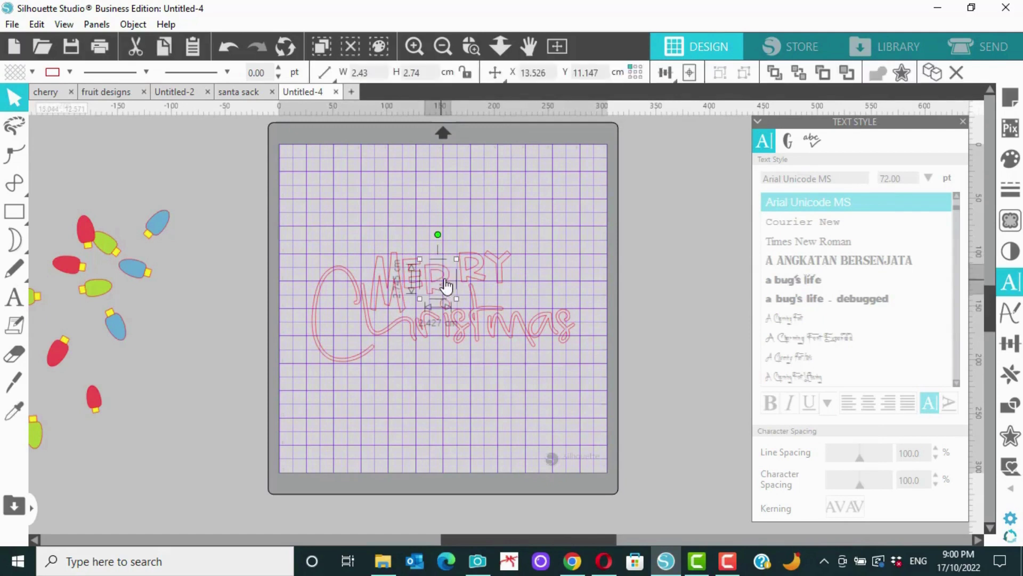
left_click_drag(446, 277, 465, 266)
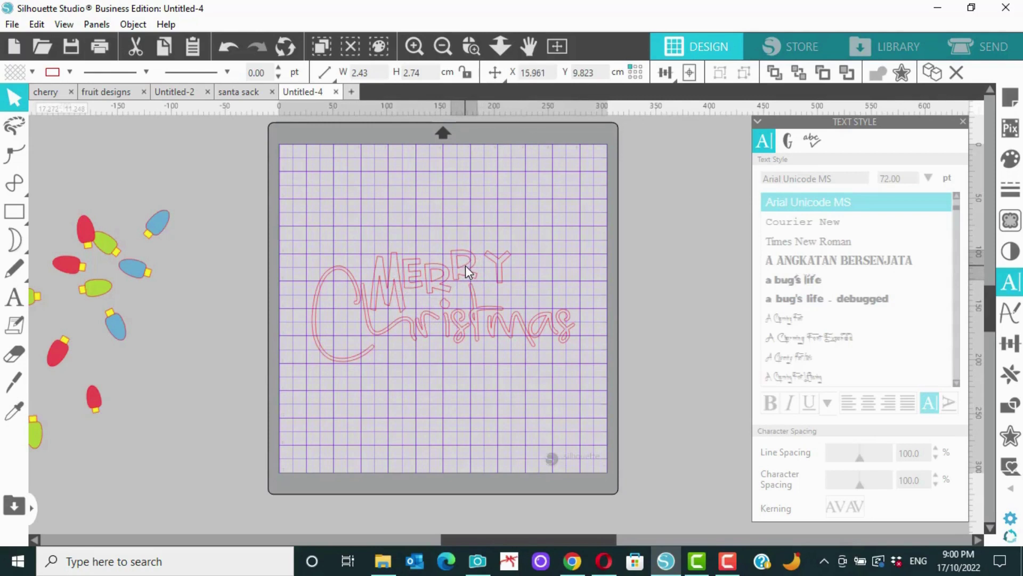
Enlarge the Y of "Merry" to about 2.8 by 4.1 cm and move it close to the second R
left_click(498, 274)
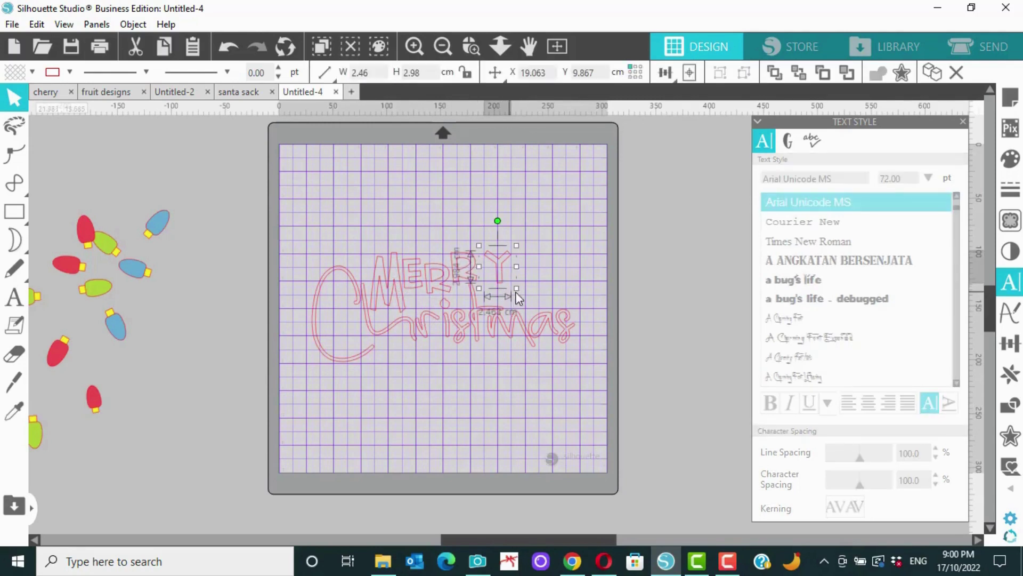
mouse_move(516, 288)
left_mouse_down()
mouse_move(526, 300)
mouse_move(522, 279)
mouse_move(499, 283)
left_mouse_up()
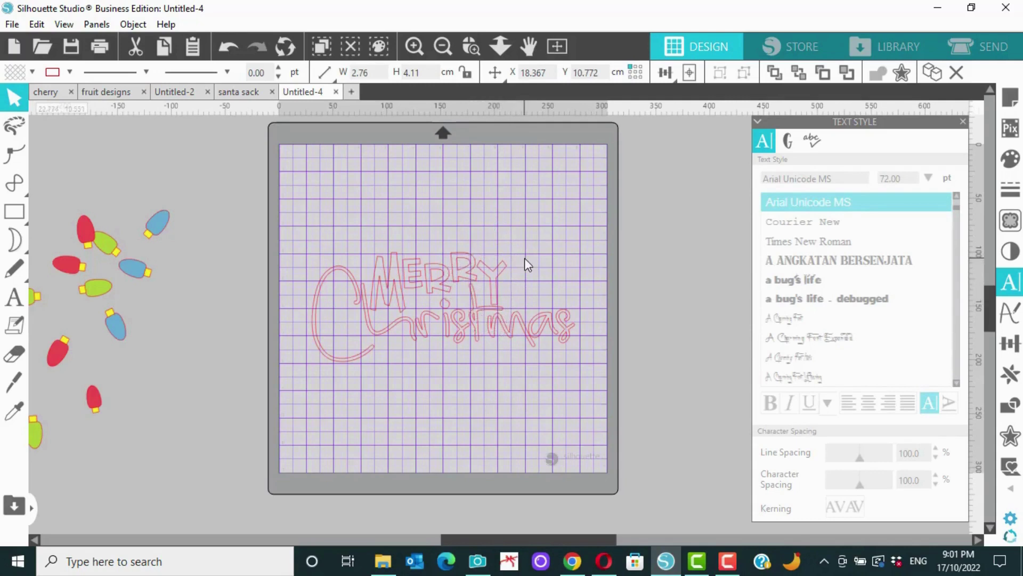
left_click(523, 260)
left_click(491, 283)
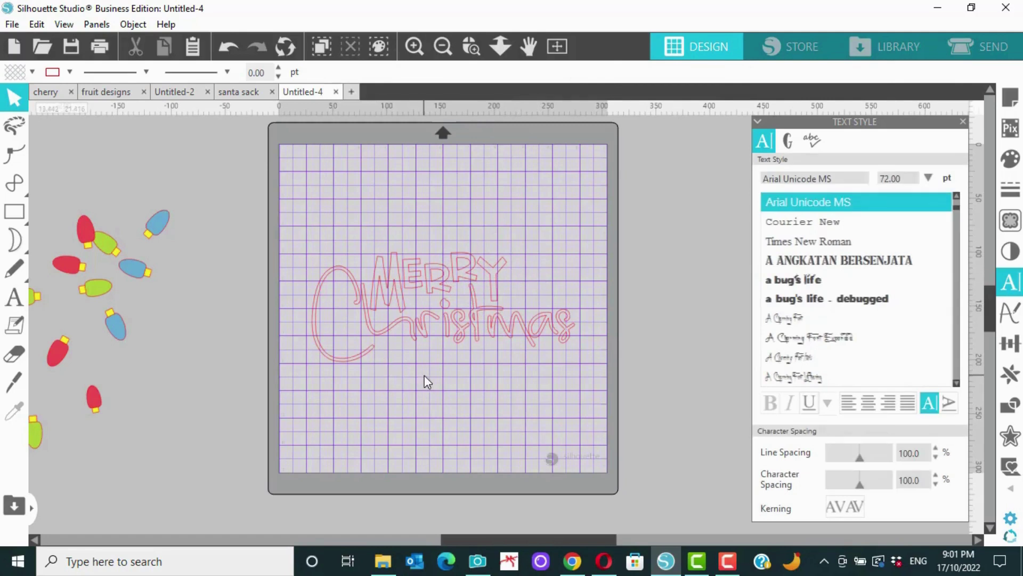
Break "Christmas" into separate letters and check that the C and h select individually
left_click(426, 342)
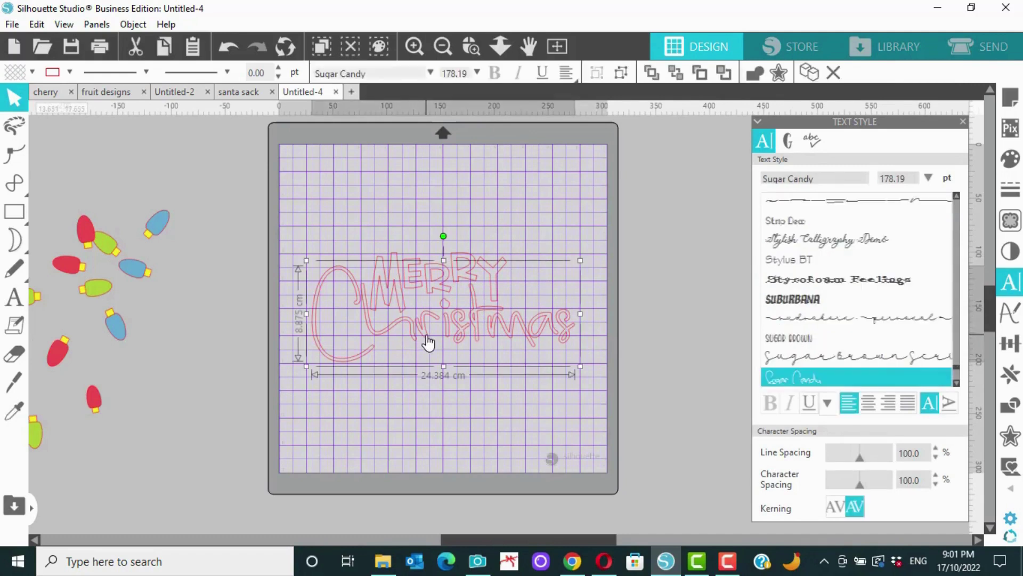
left_click(755, 72)
left_click(600, 146)
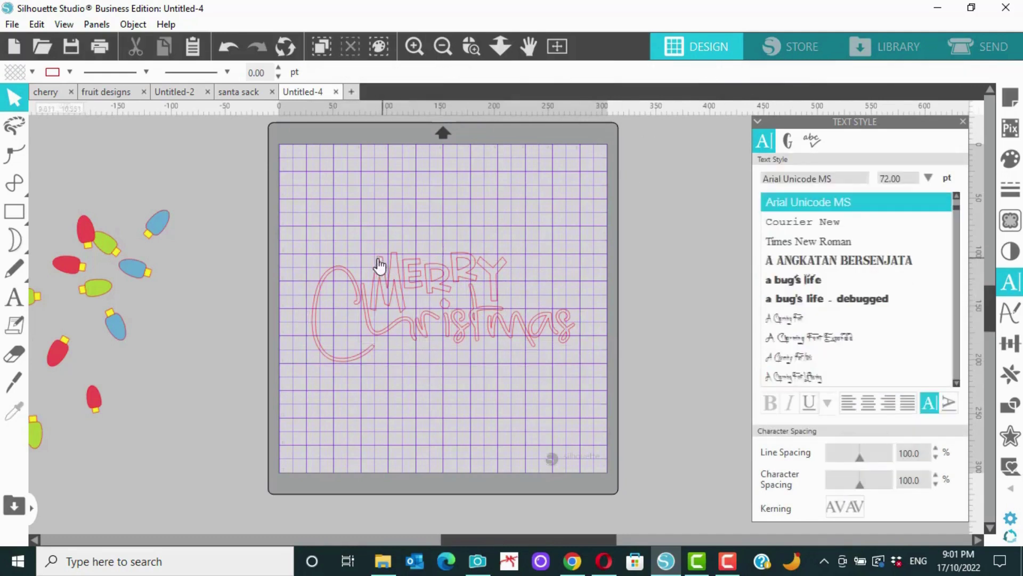
left_click(349, 272)
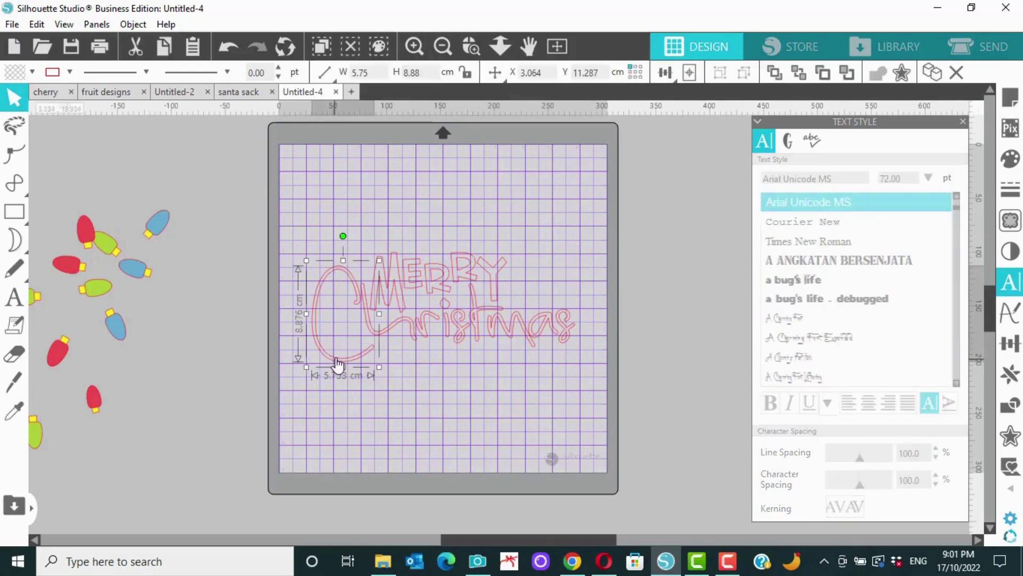
left_click(403, 334)
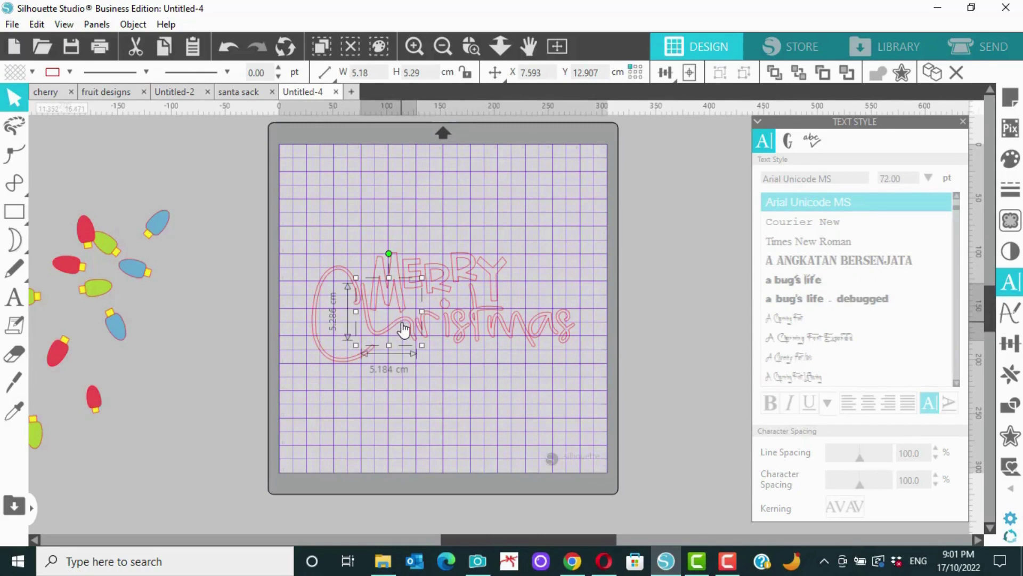
Duplicate the capital C of "Christmas" and place the copy below the lettering
left_click(340, 271)
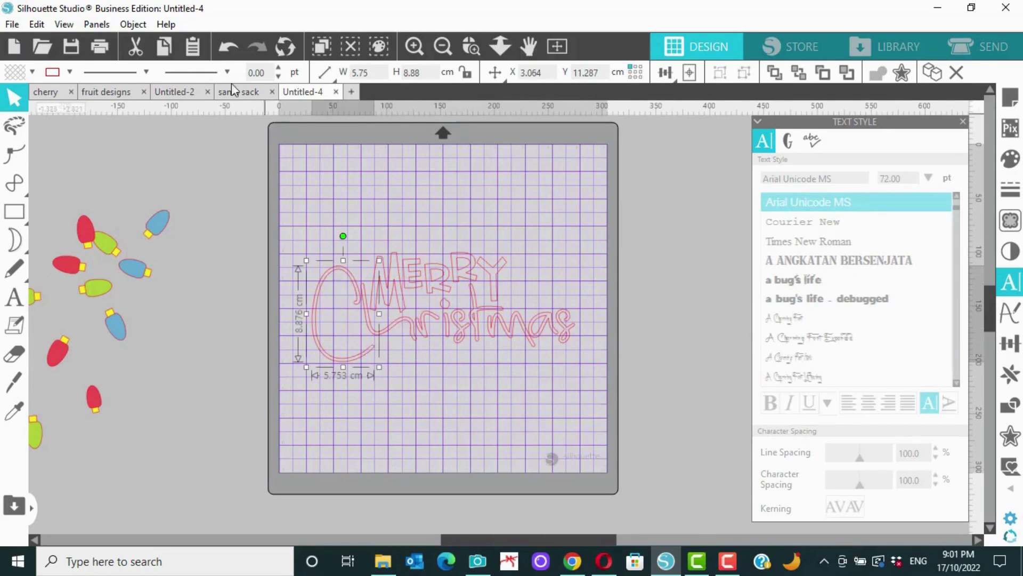
left_click(200, 43)
left_click_drag(381, 392, 416, 440)
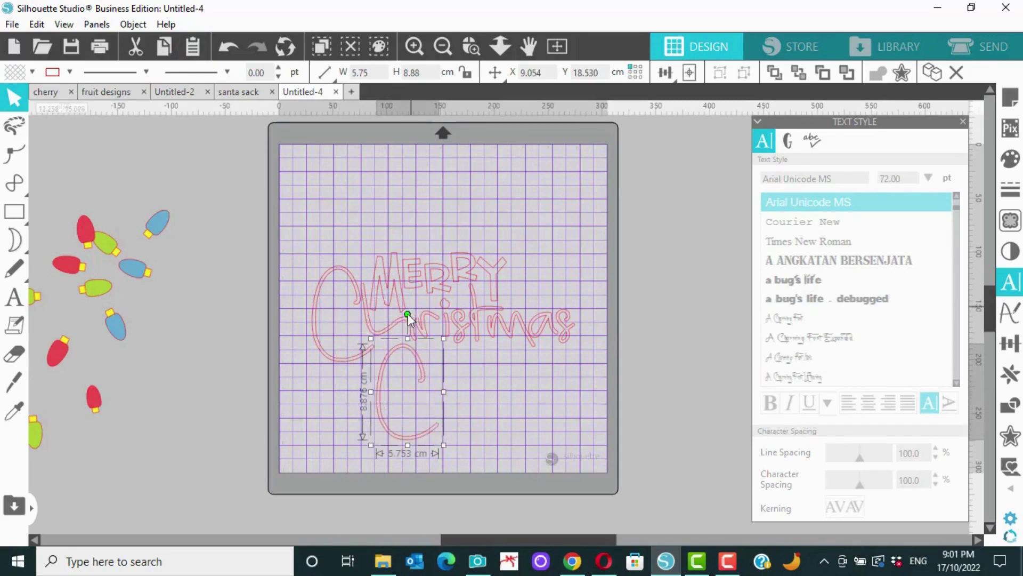
Undo the accidental shift of the letter h and rotate the copied C about a quarter turn clockwise
left_click(437, 330)
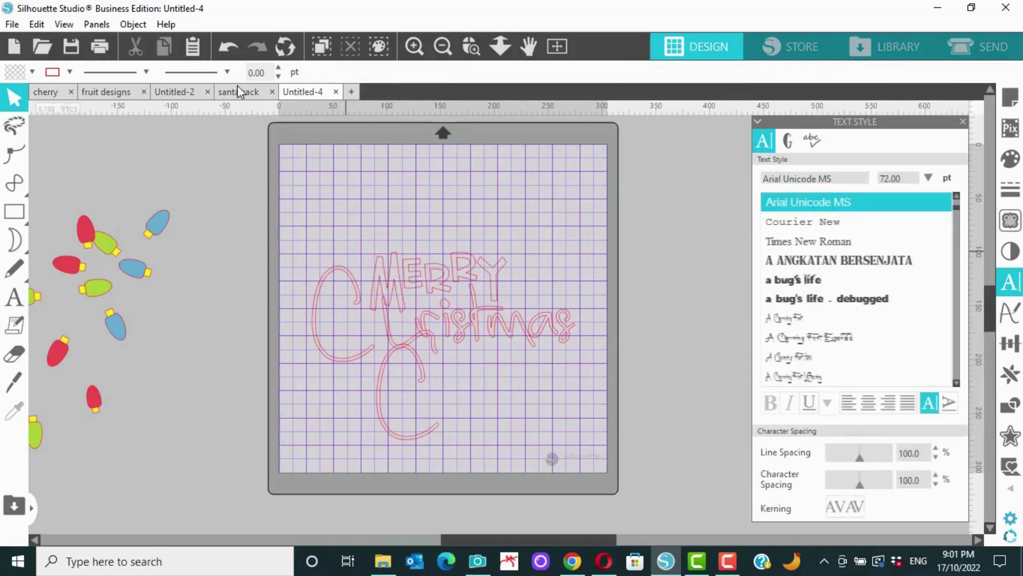
left_click(225, 42)
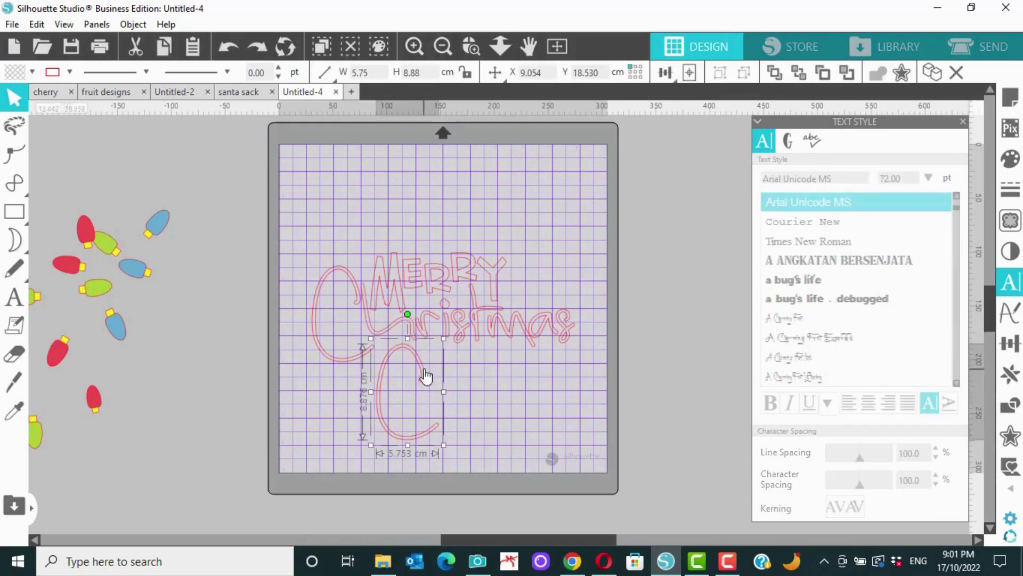
left_click_drag(408, 314, 485, 383)
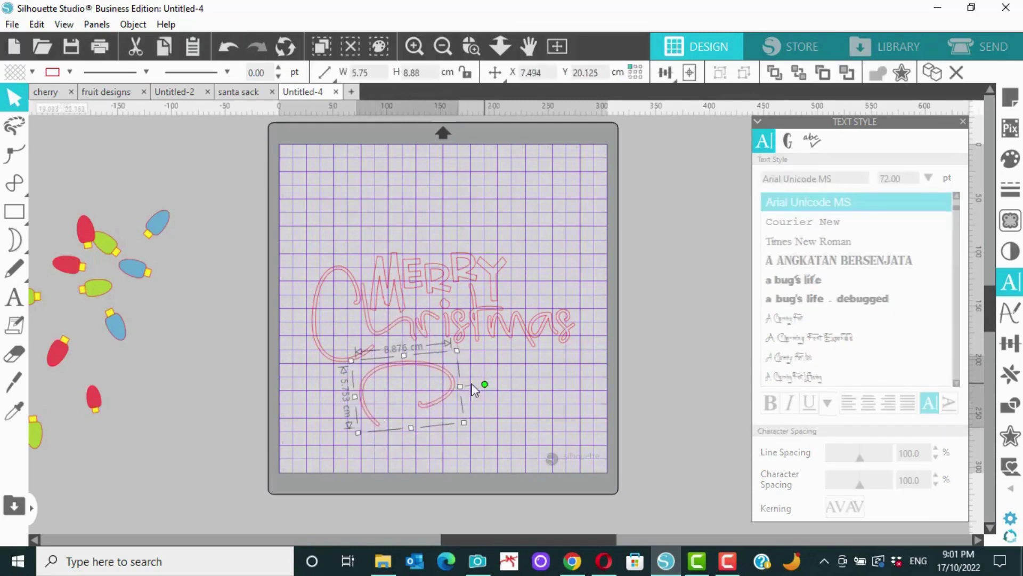
left_click(446, 447)
double_click(378, 426)
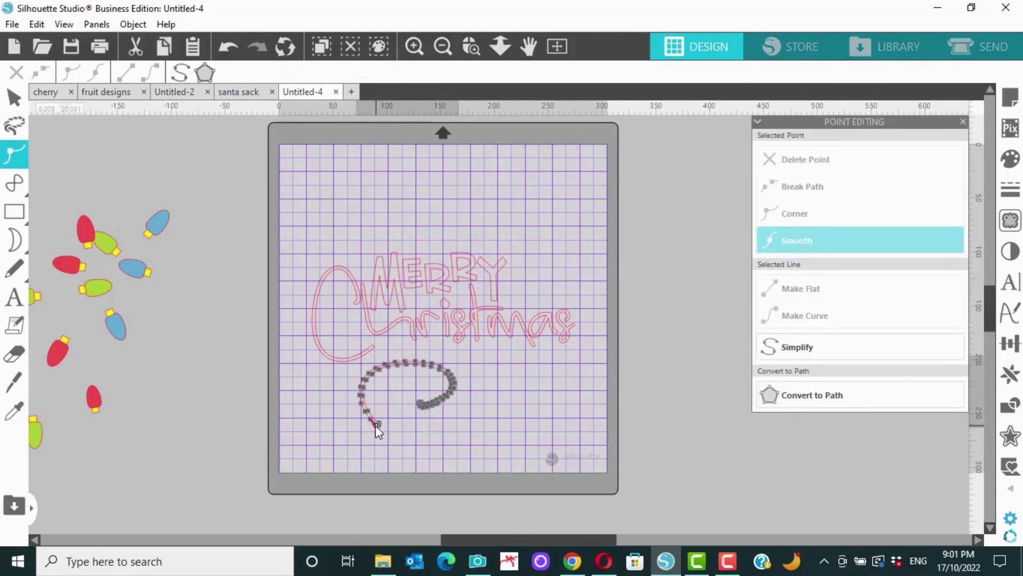
left_click(368, 424)
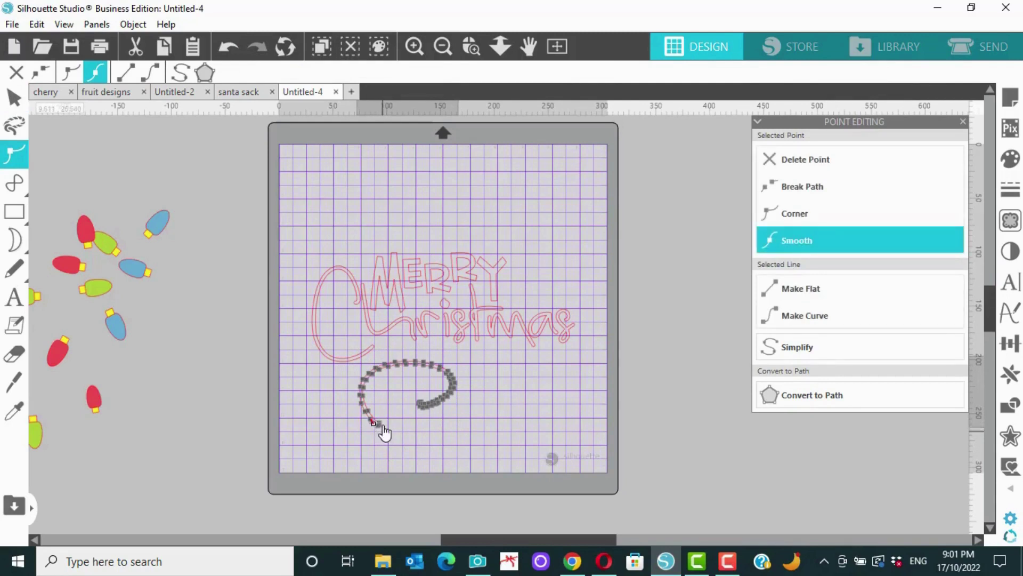
left_click(445, 426)
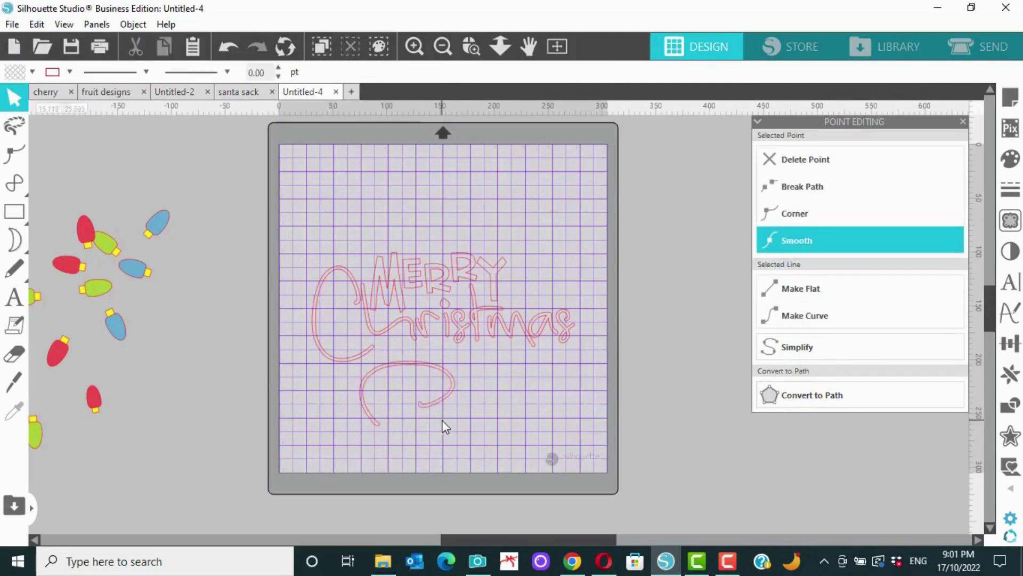
Move the rotated C copy below the original C, near the lower-left part of the mat
left_click_drag(443, 397, 388, 405)
left_click(421, 383)
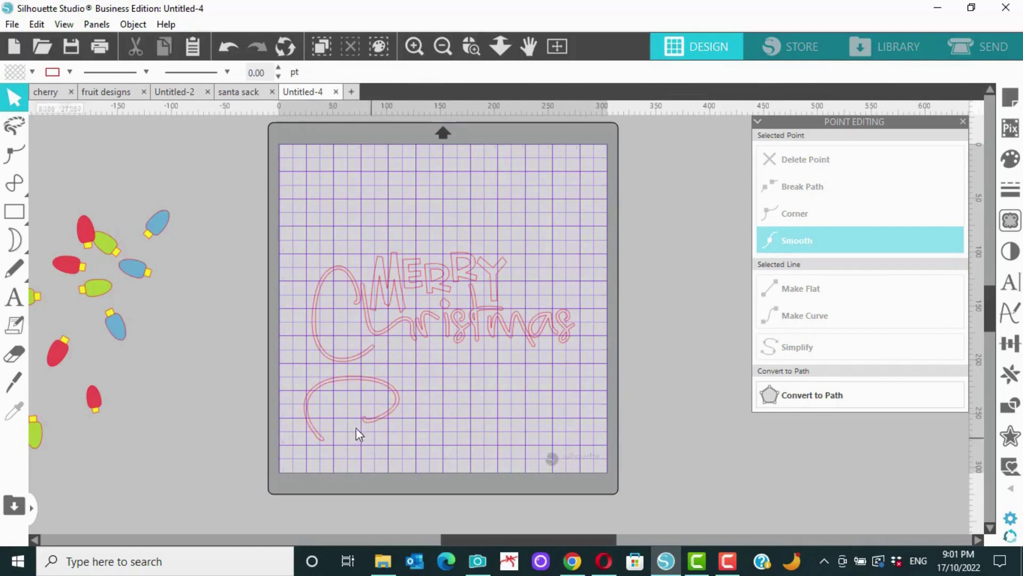
left_click_drag(389, 416, 383, 417)
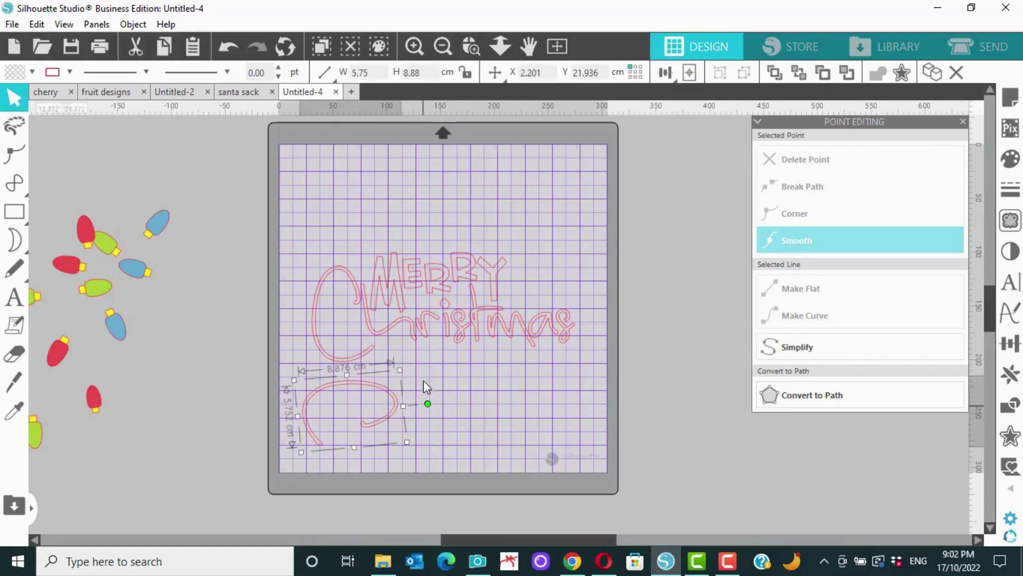
Flip the rotated C copy horizontally and shift it slightly towards the mat's lower-left corner
left_click(140, 25)
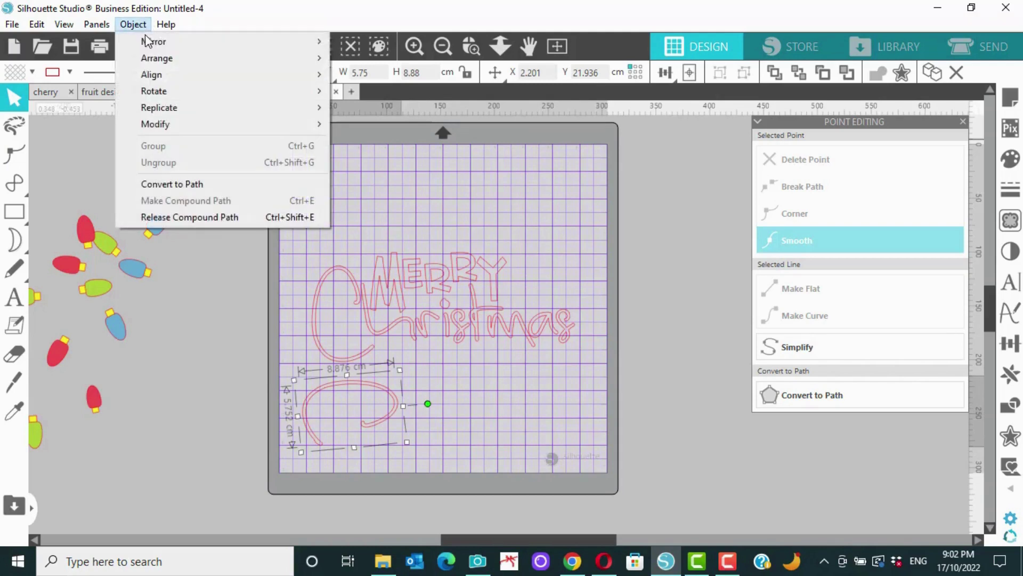
mouse_move(153, 41)
left_click(371, 41)
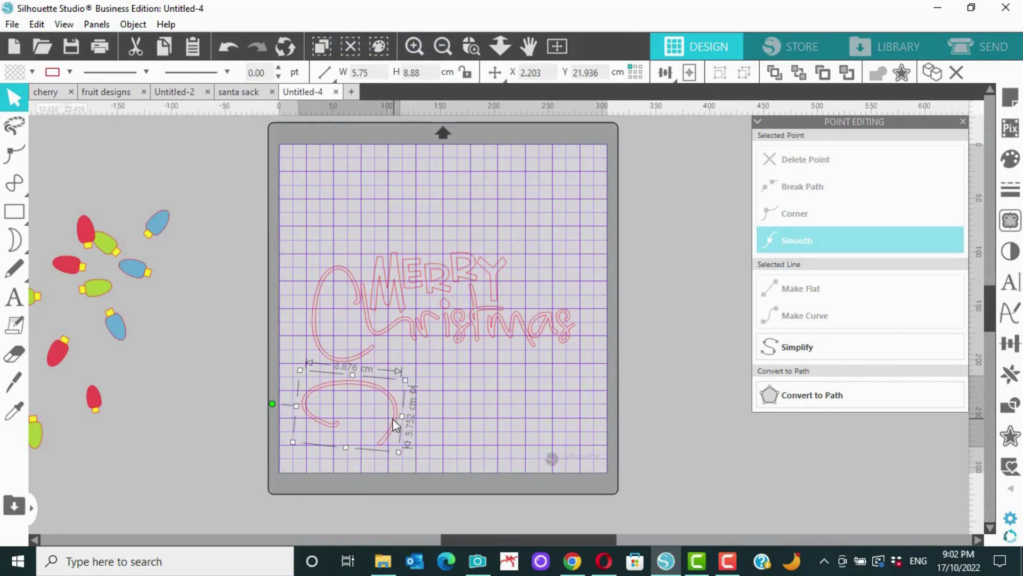
left_click_drag(393, 420, 382, 429)
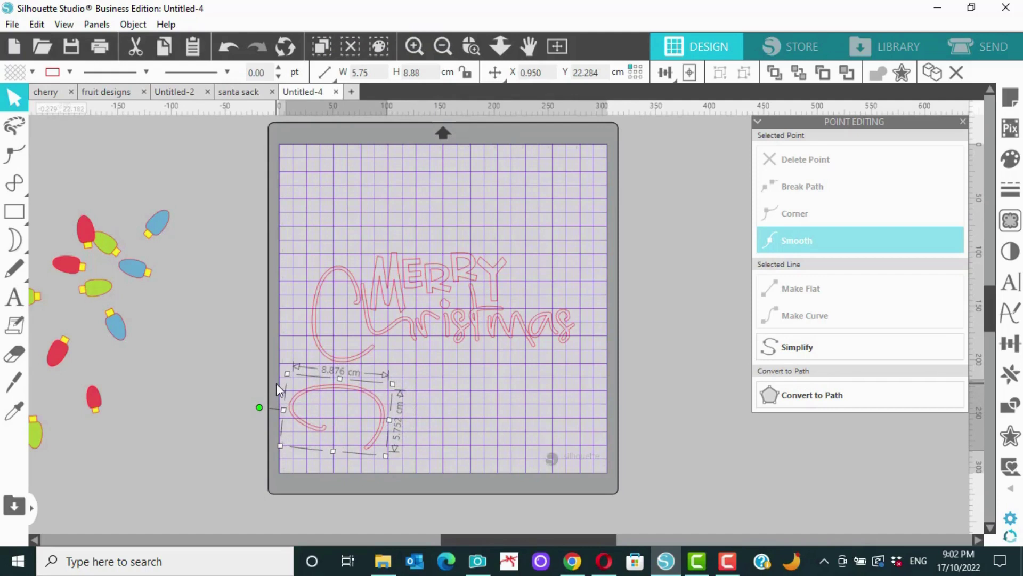
Cut the right-hand end off the copied C with the Knife, set it aside near the mat's lower-right corner and flip it horizontally
left_click(15, 381)
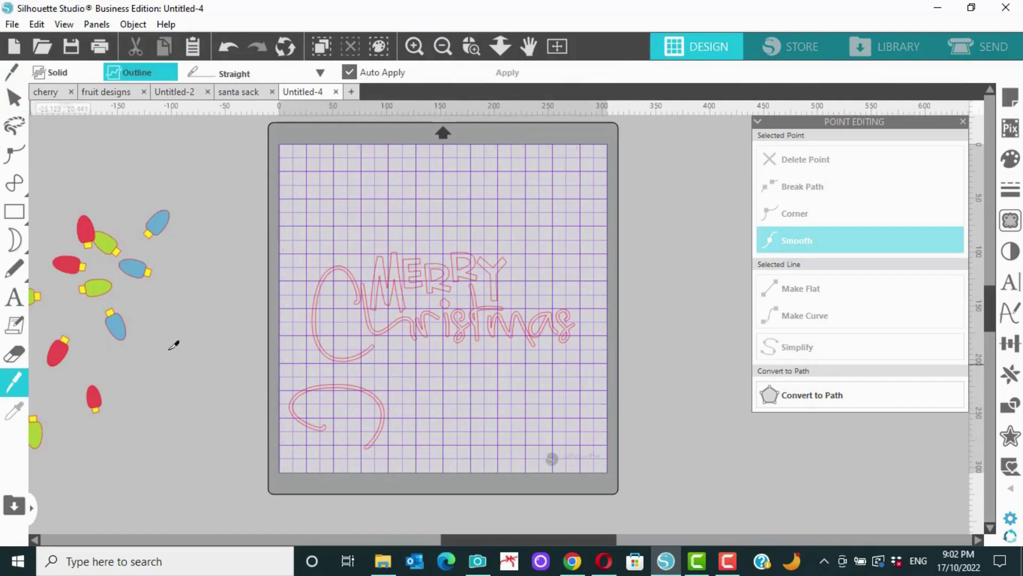
mouse_move(361, 409)
left_mouse_down()
mouse_move(395, 392)
mouse_move(411, 417)
mouse_move(553, 392)
mouse_move(582, 395)
mouse_move(554, 409)
mouse_move(603, 399)
mouse_move(595, 416)
mouse_move(572, 411)
left_mouse_up()
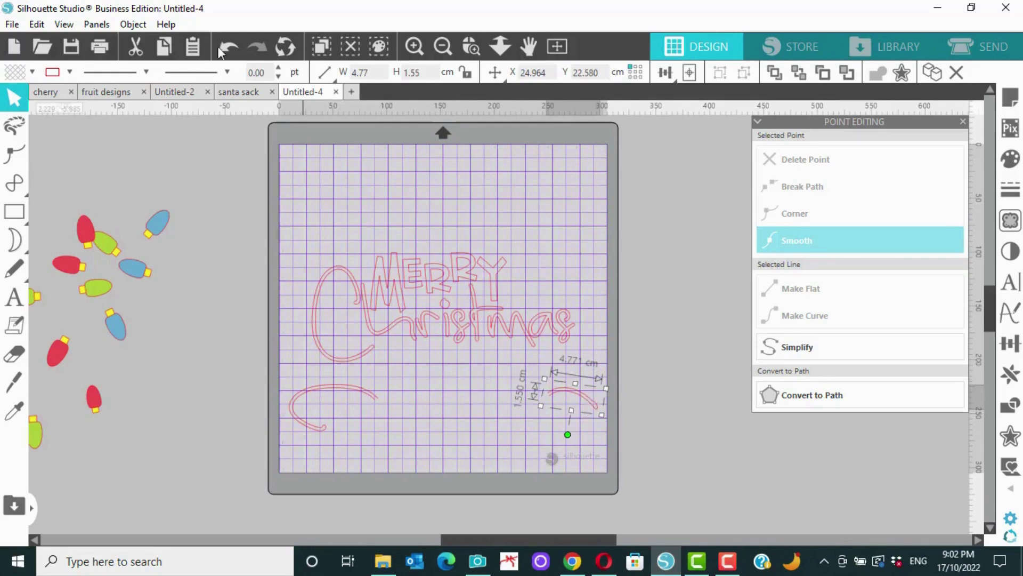
left_click(133, 24)
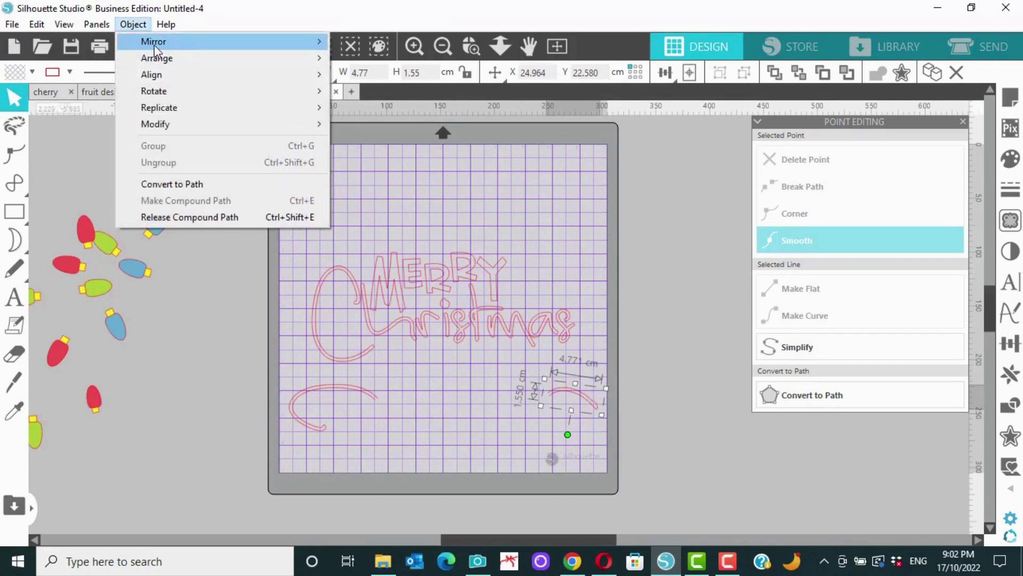
mouse_move(321, 43)
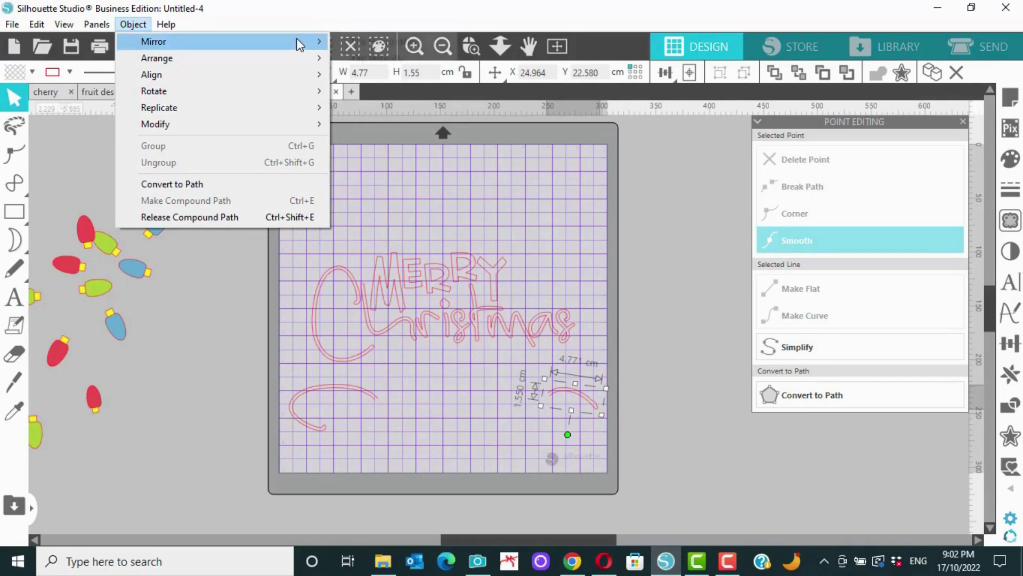
left_click(353, 45)
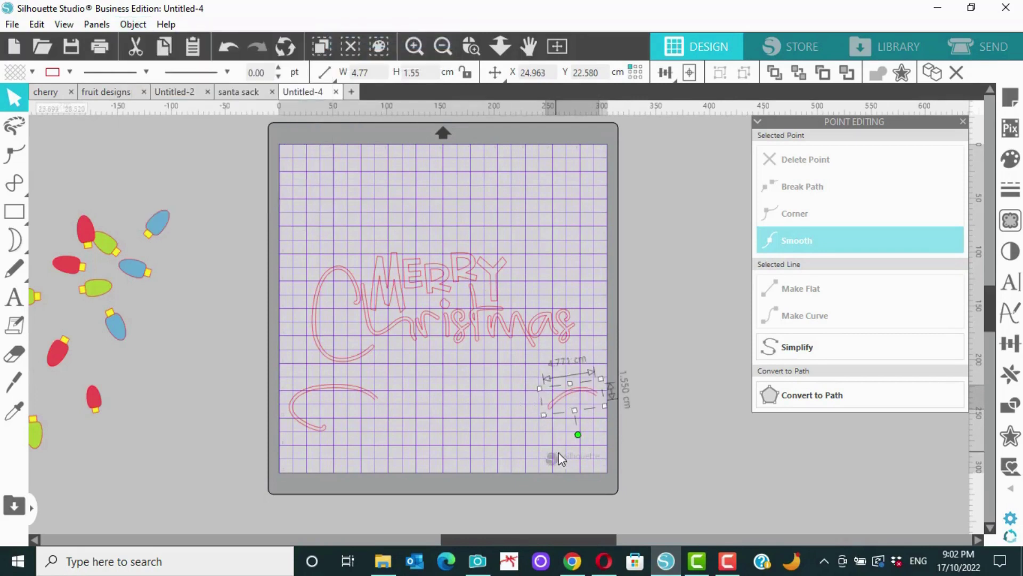
Rotate the cut piece so it curves upward and place it against the open right end of the remaining C curve
left_click_drag(580, 436, 562, 369)
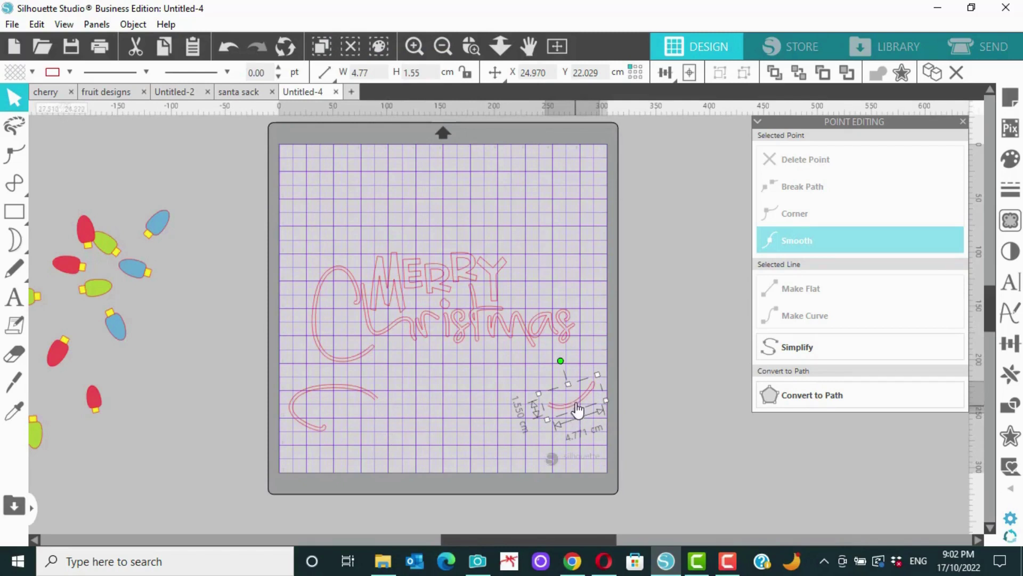
left_click_drag(579, 405, 404, 394)
left_click(427, 439)
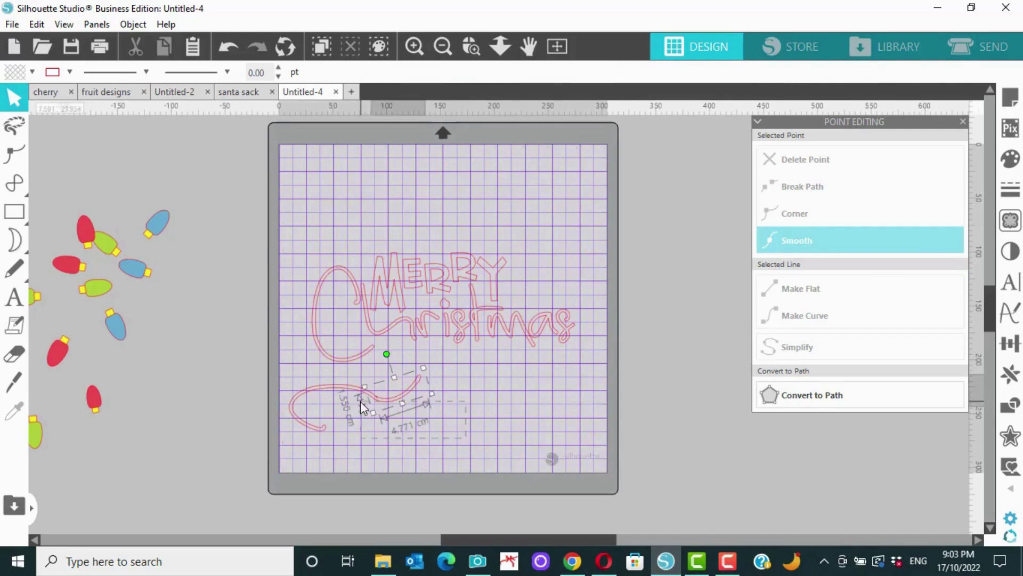
Group the two flourish pieces below the lettering
left_click(361, 399)
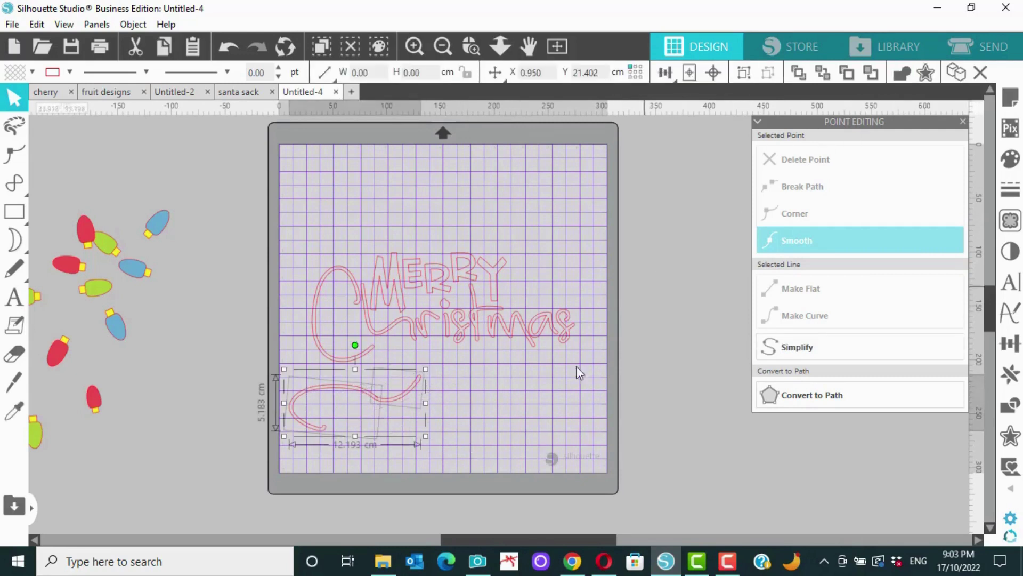
left_click(555, 389)
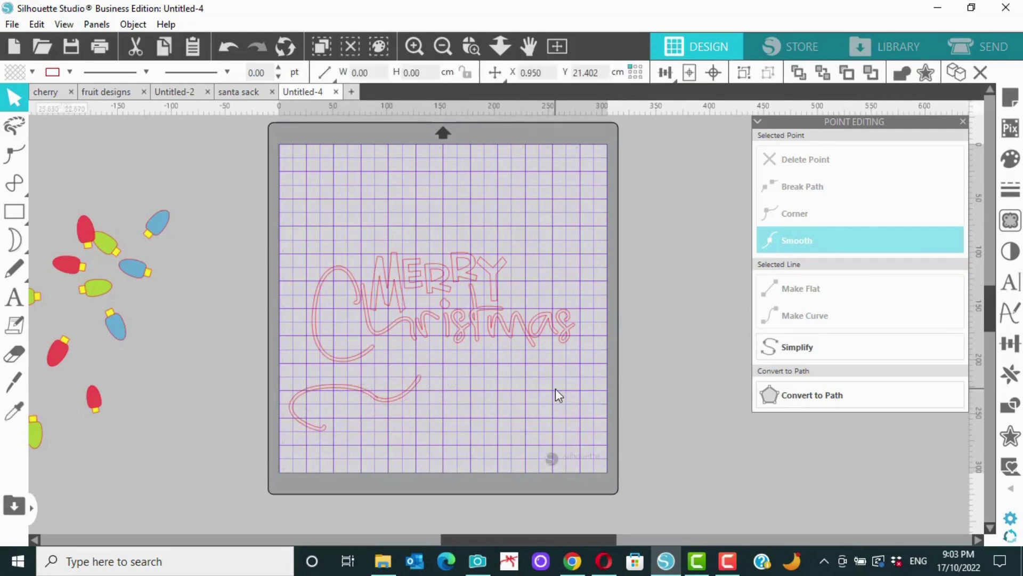
left_click(407, 399)
left_click(437, 435)
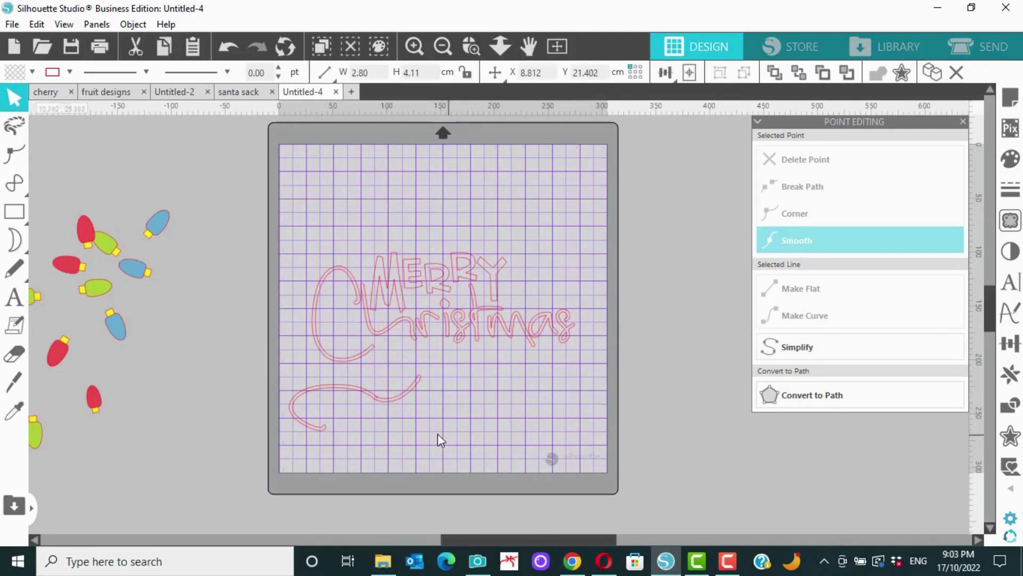
left_click(331, 389)
key("i")
key("v")
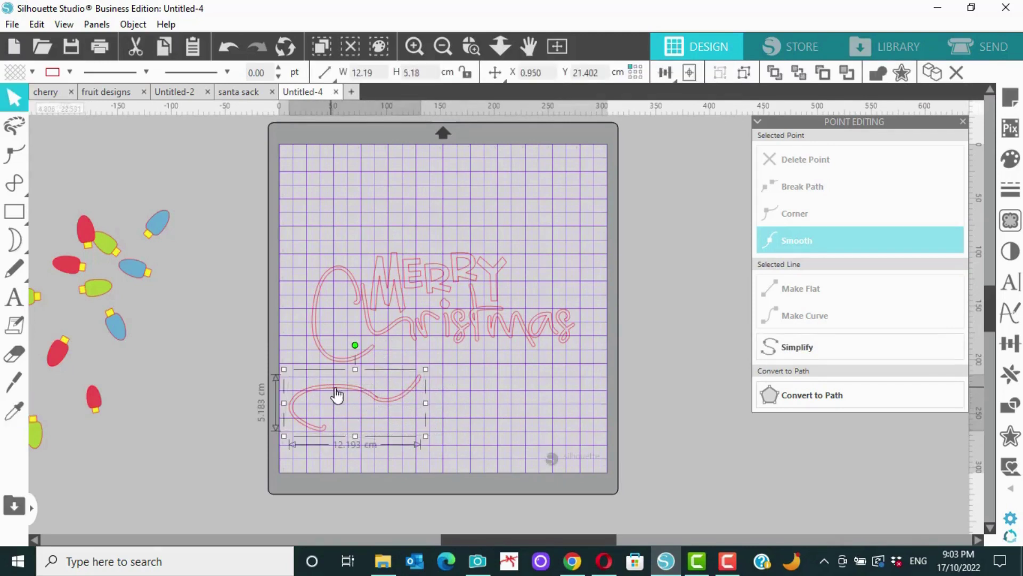
Stretch the grouped flourish to about 27.3 cm wide and move it up close beneath the lettering
left_click_drag(425, 404, 589, 405)
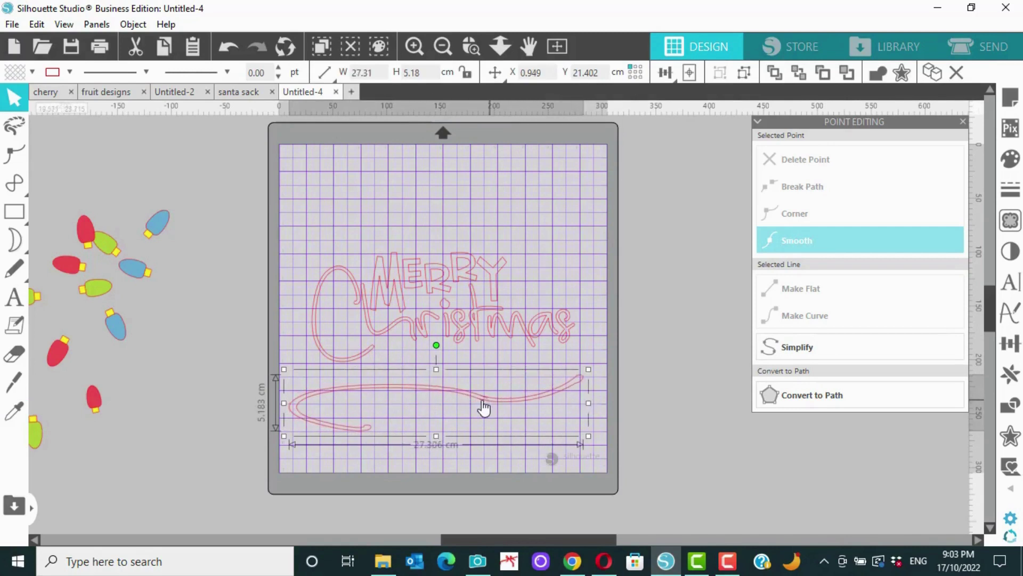
left_click_drag(455, 393, 456, 379)
key("Up")
key("Up")
key("Up")
key("Up")
key("Up")
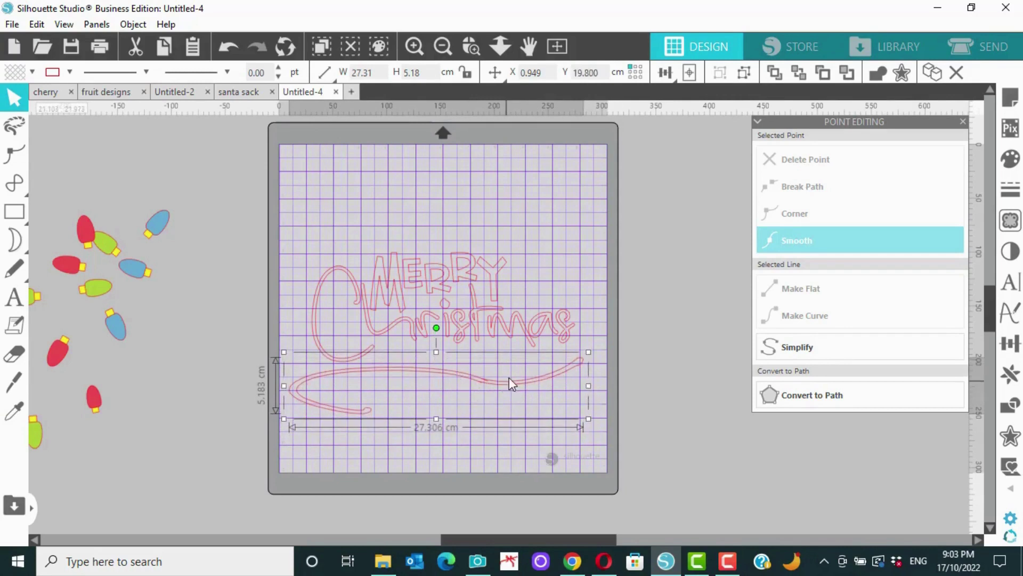
left_click_drag(510, 378, 511, 381)
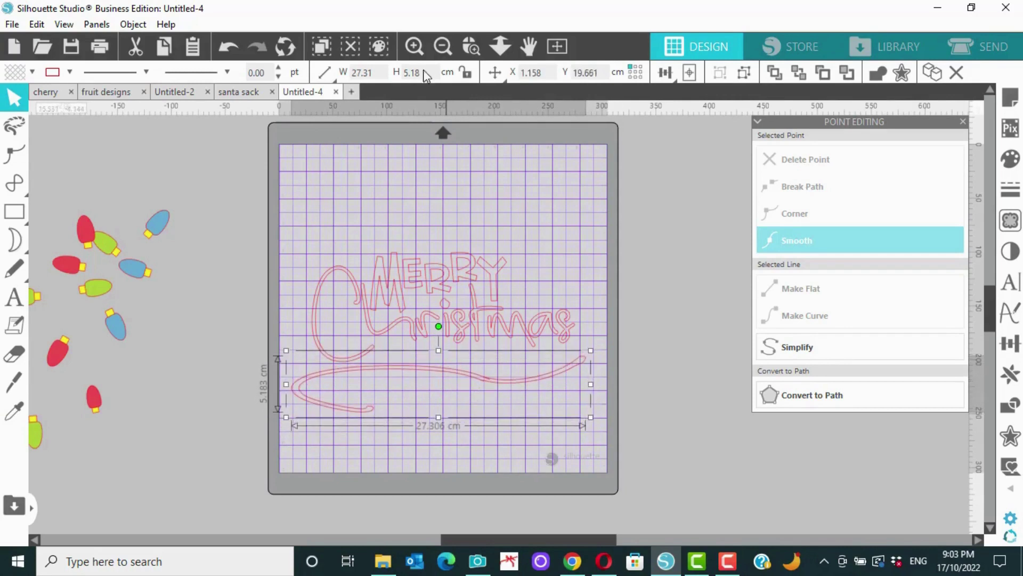
Ungroup the flourish and shift its right piece so its outline ends line up with those of the left piece
left_click(415, 48)
left_click(414, 48)
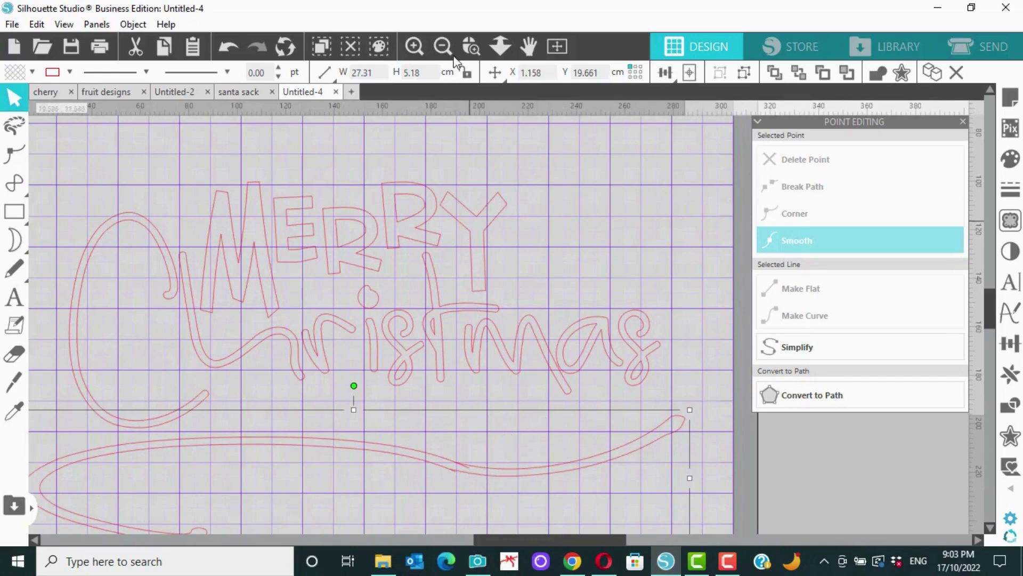
left_click(415, 48)
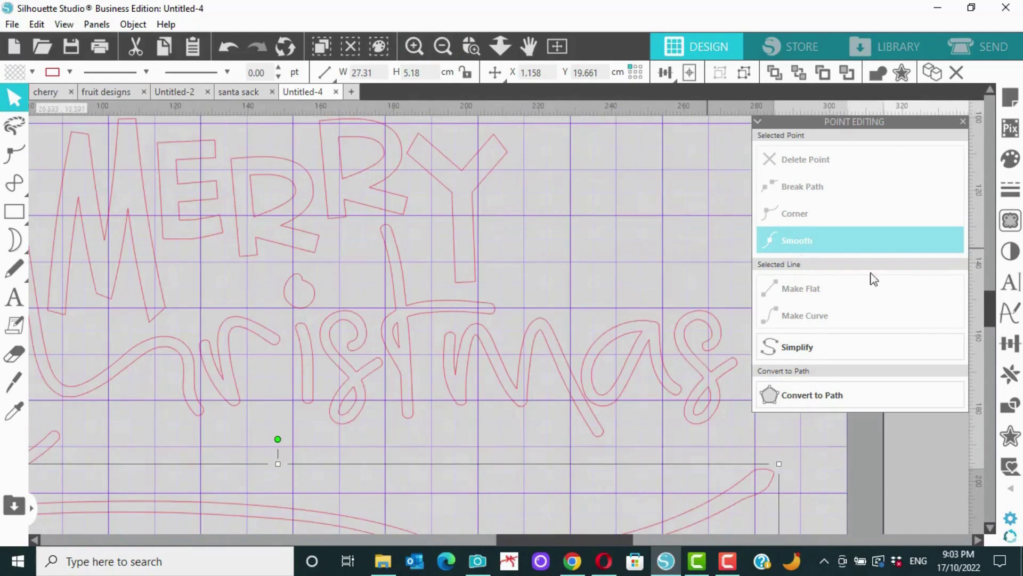
scroll(489, 334, "up", 3)
left_click_drag(491, 336, 506, 341)
left_click(504, 334)
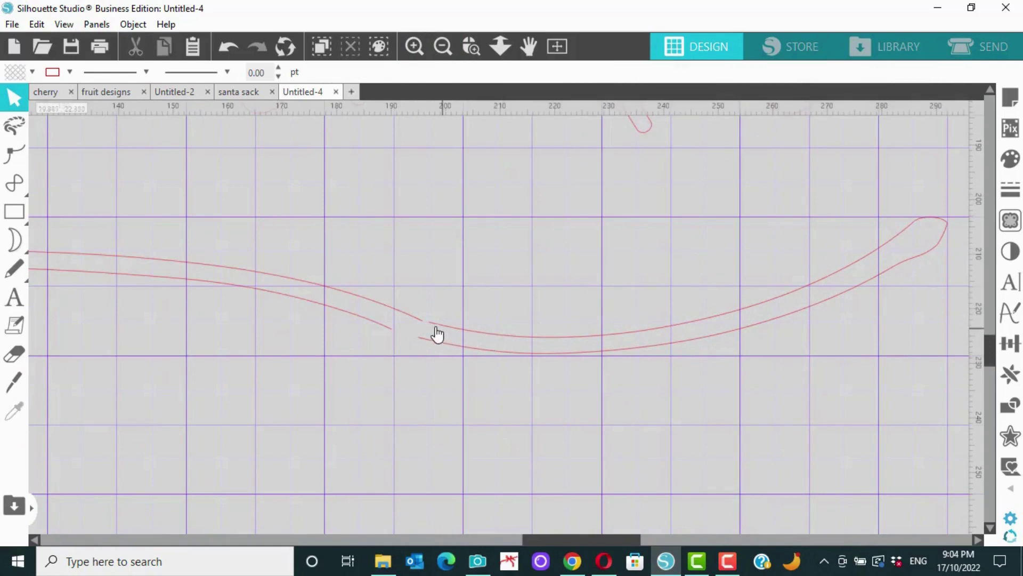
Edit the left flourish piece's points, extending both open end points to meet the outline ends of the right piece
double_click(389, 330)
left_click(392, 330)
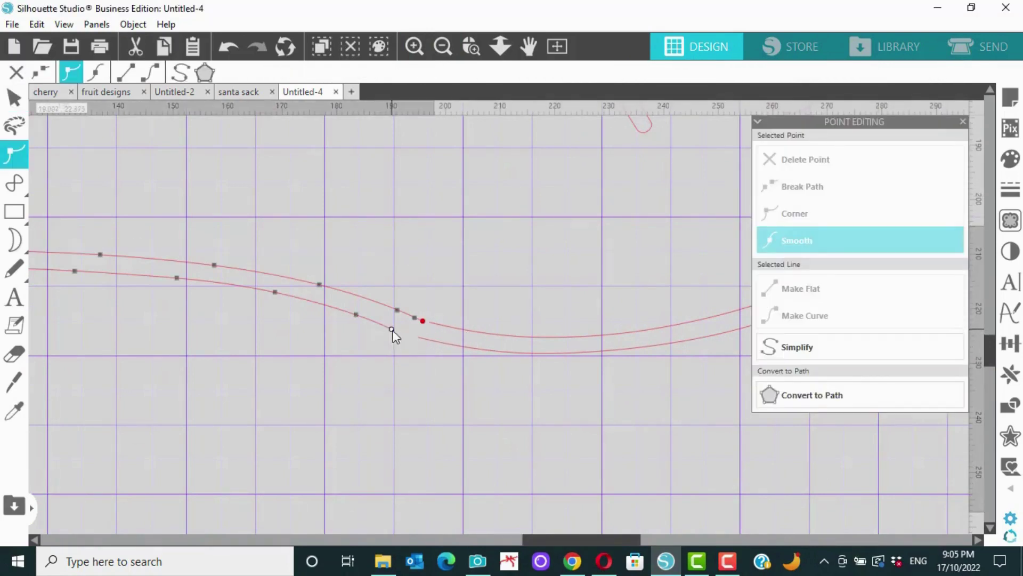
left_click_drag(419, 337, 420, 340)
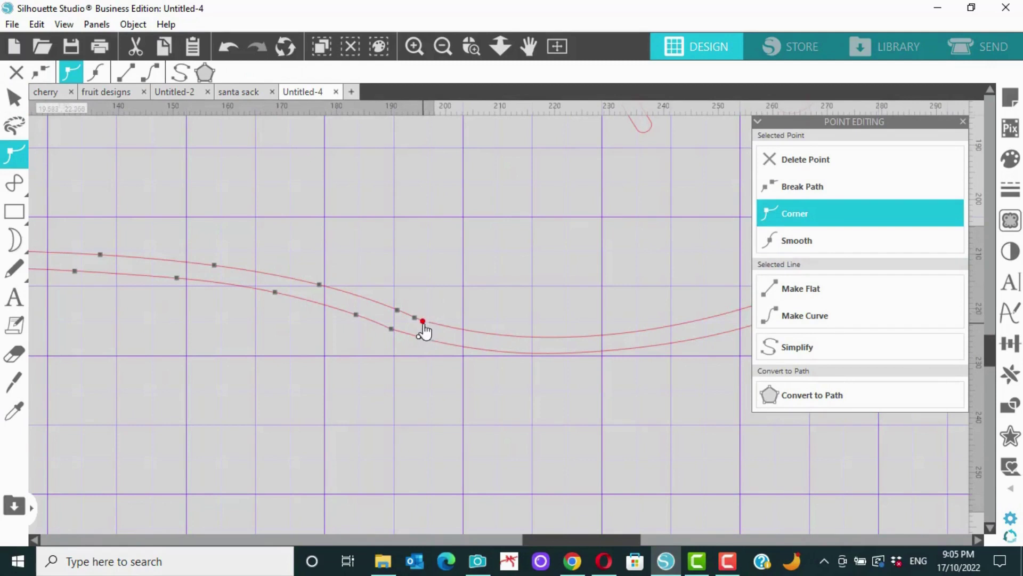
left_click_drag(428, 322, 431, 323)
left_click(441, 374)
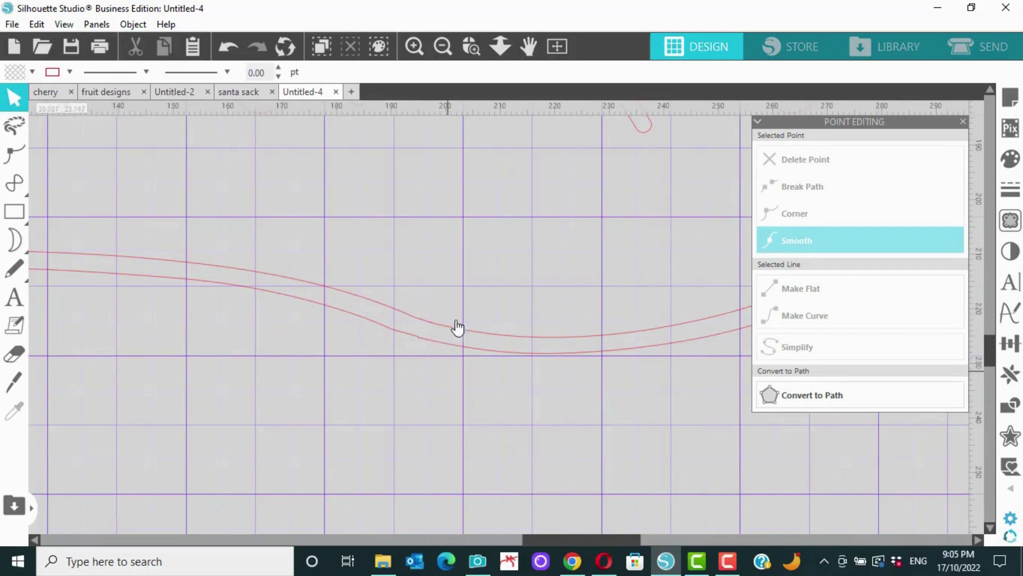
Group the two joined flourish pieces into one object
left_click(441, 47)
left_click(488, 323)
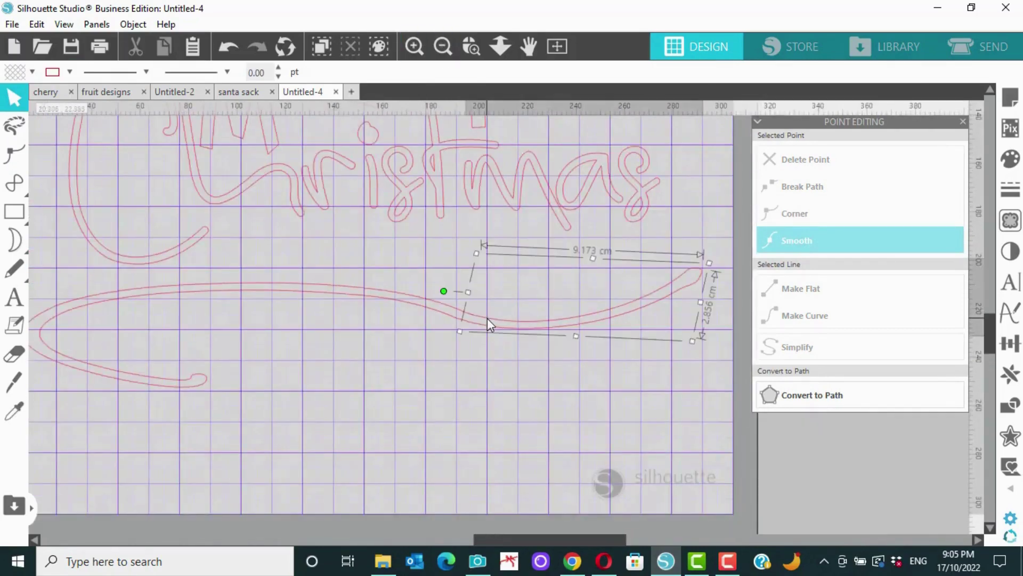
left_click(414, 317)
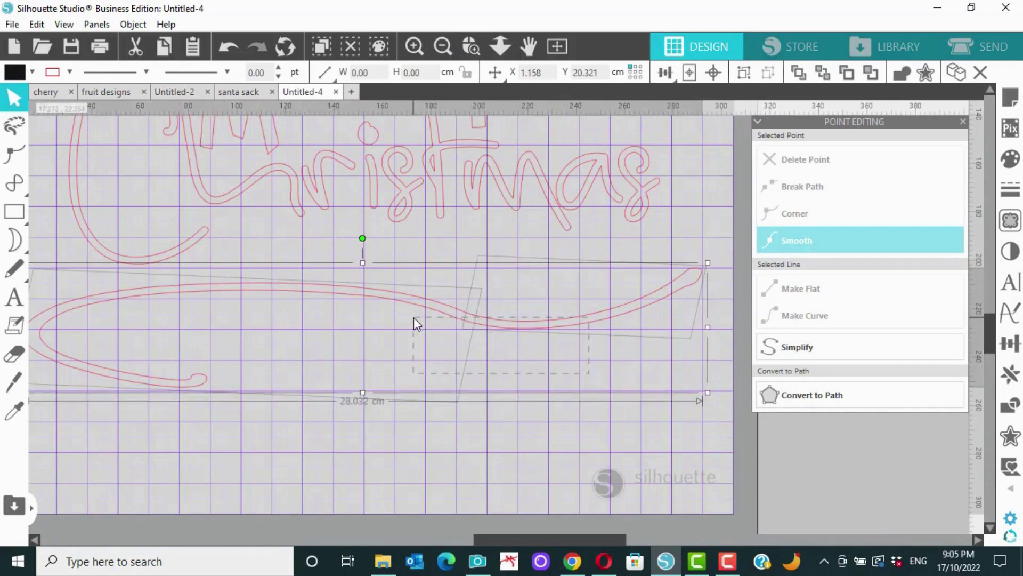
left_click(134, 24)
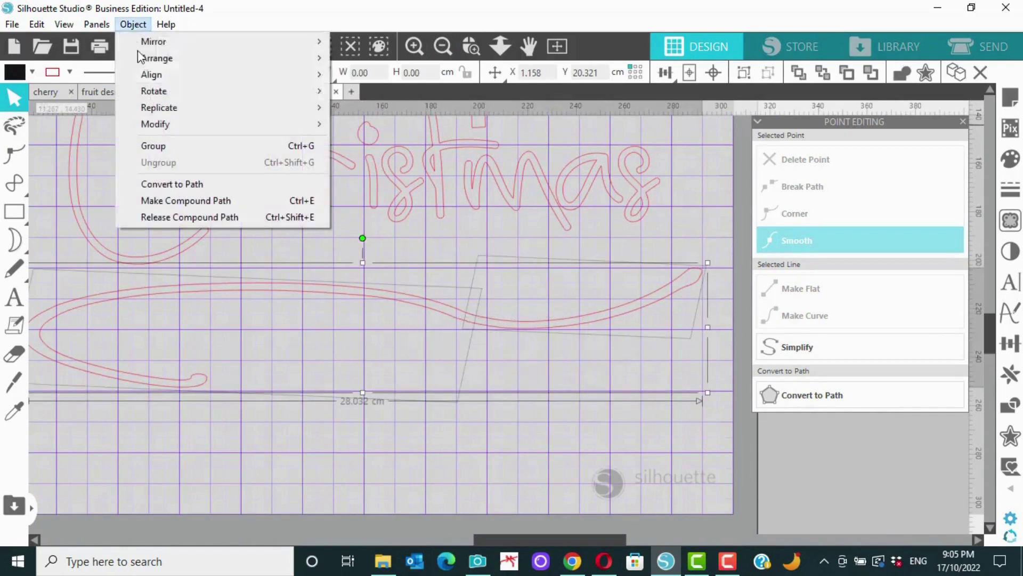
left_click(156, 147)
left_click(350, 380)
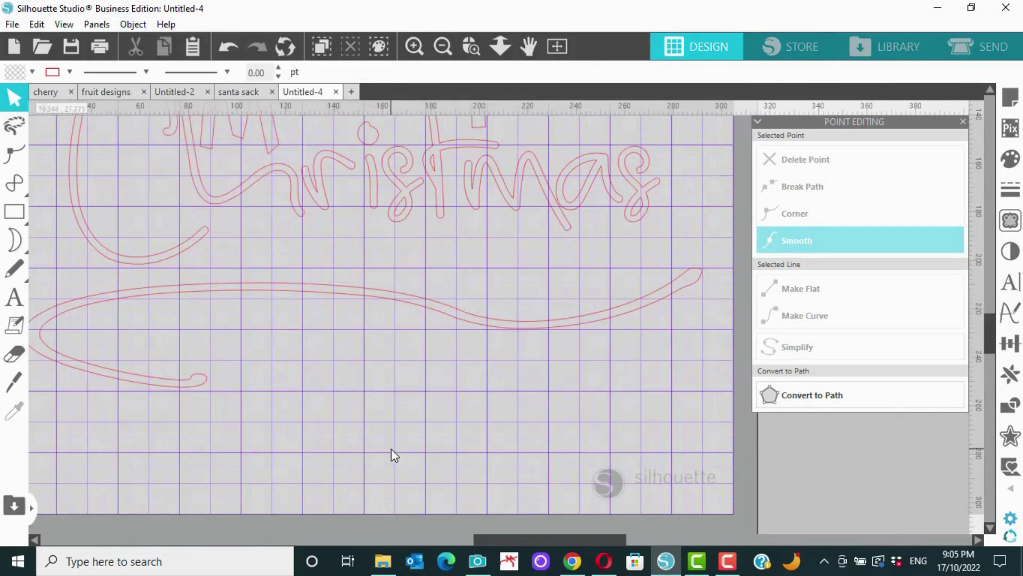
left_click(491, 326)
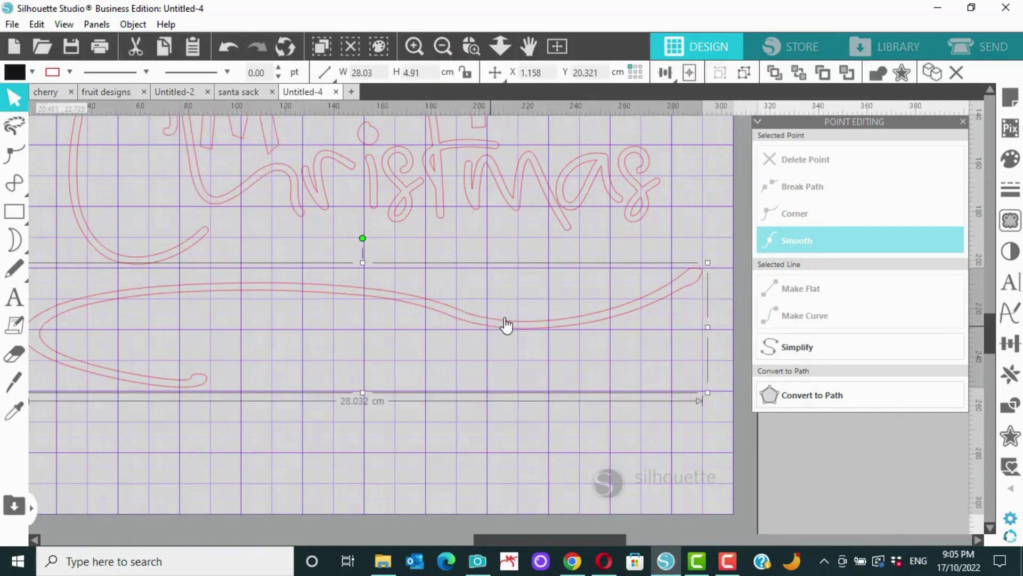
left_click(442, 50)
left_click(467, 369)
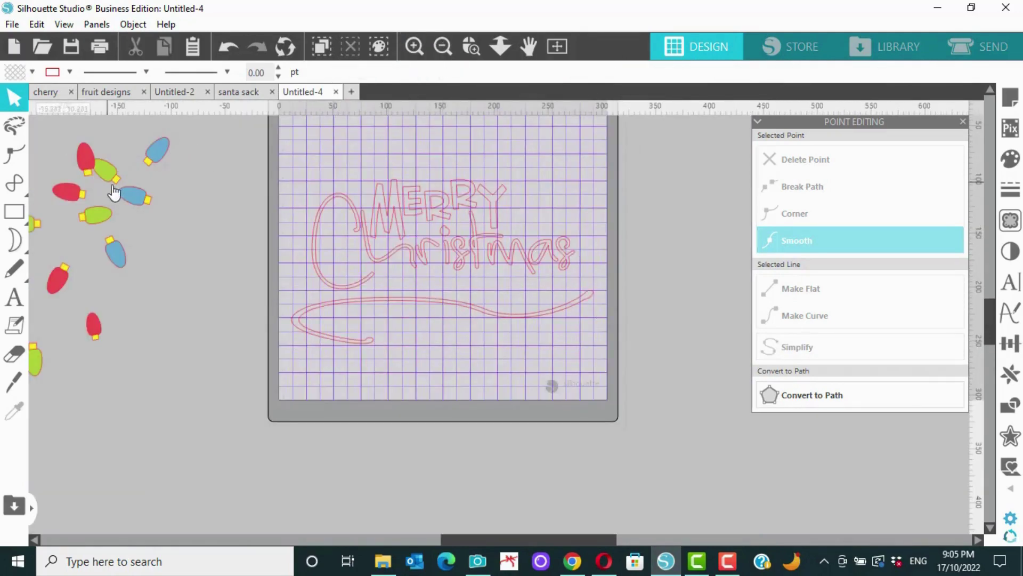
Place a blue bulb at the flourish's lower-left tail end and a red bulb on the tail to its left
left_click_drag(158, 152, 380, 324)
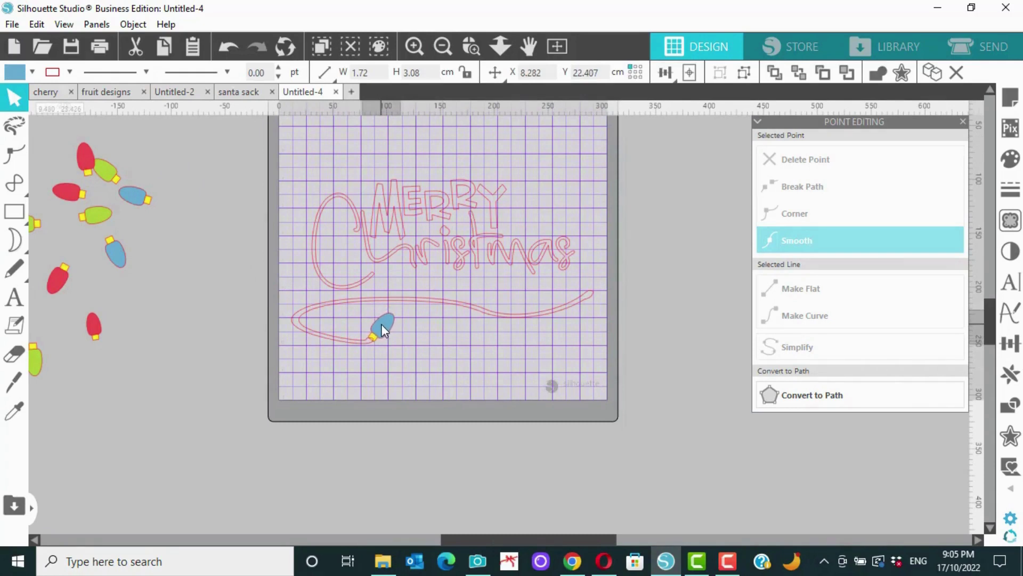
left_click(402, 376)
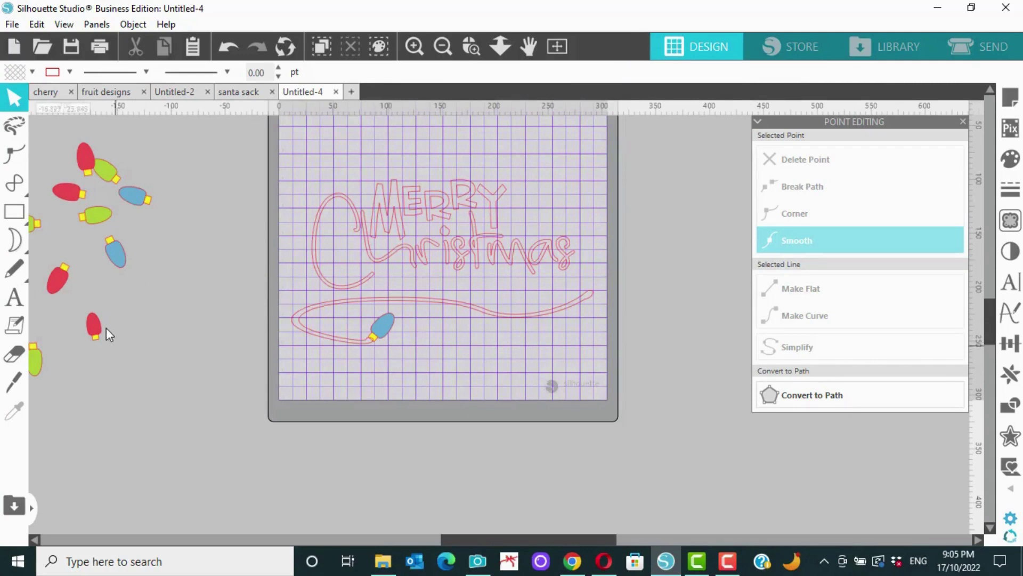
left_click_drag(94, 320, 342, 318)
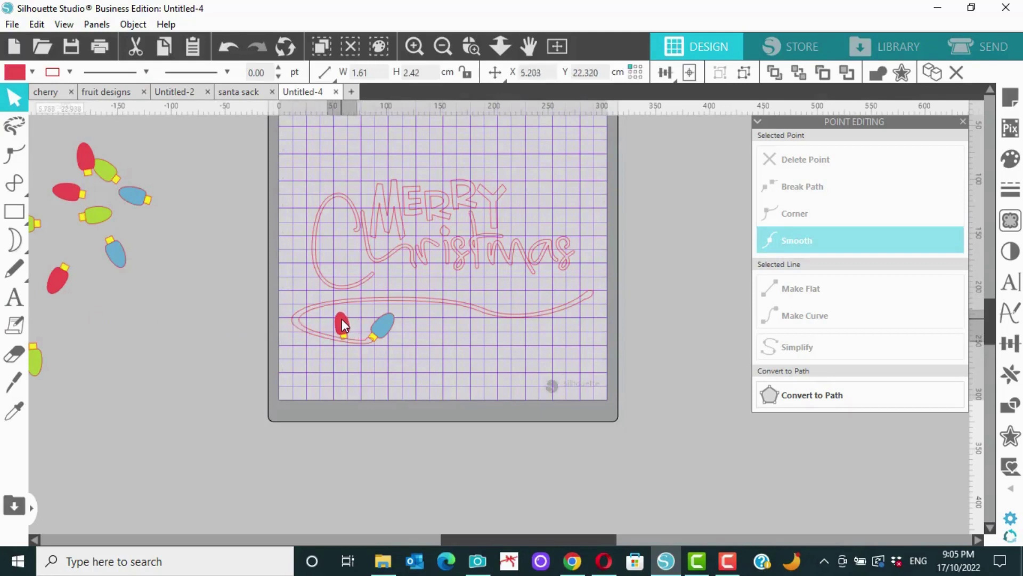
left_click(319, 319)
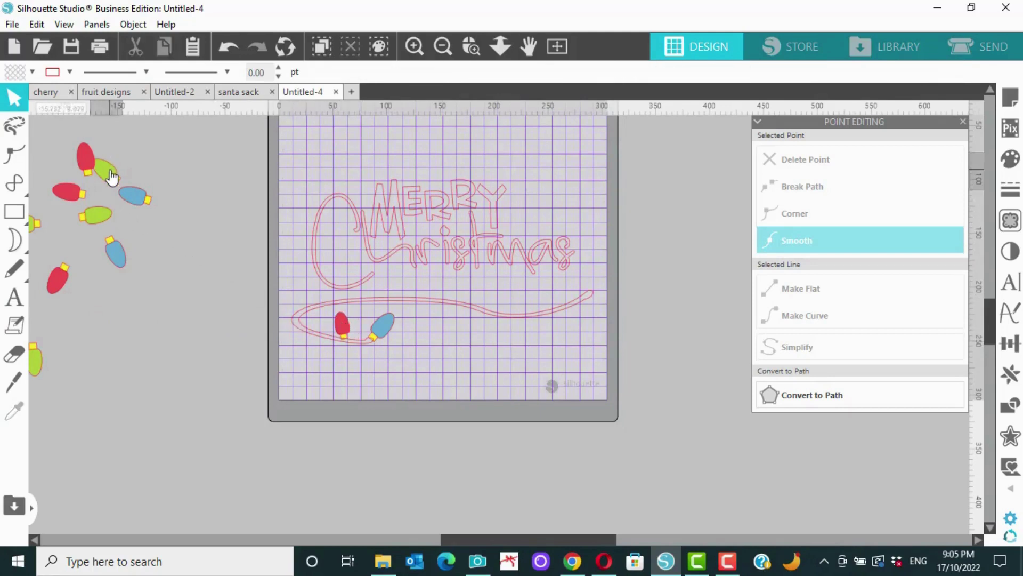
Place a green bulb under the flourish's lower-left tail between the red and blue bulbs, rotated to hang downward
left_click_drag(104, 171, 357, 364)
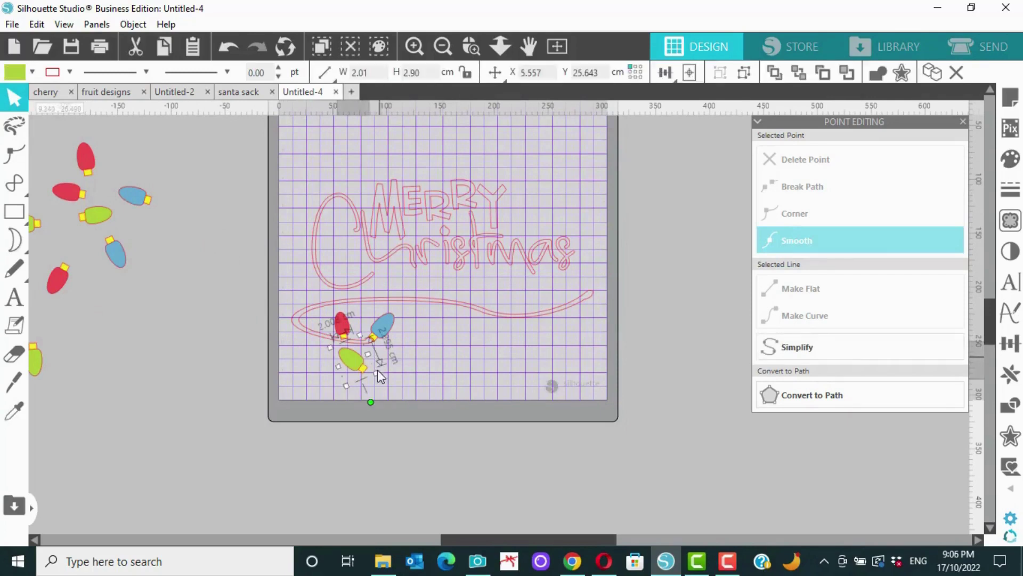
left_click_drag(372, 403, 363, 360)
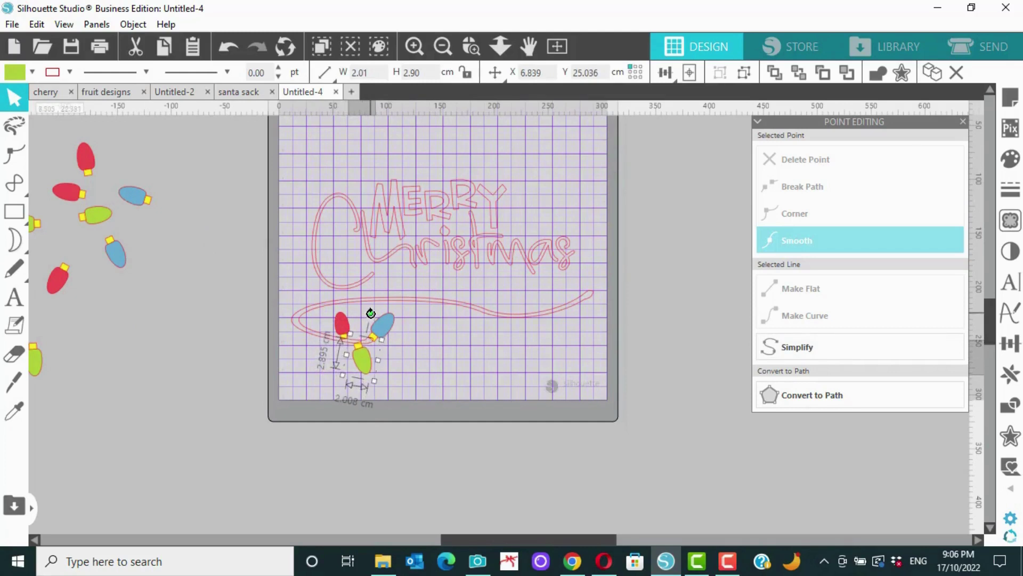
left_click_drag(371, 315, 377, 315)
left_click_drag(362, 367, 360, 365)
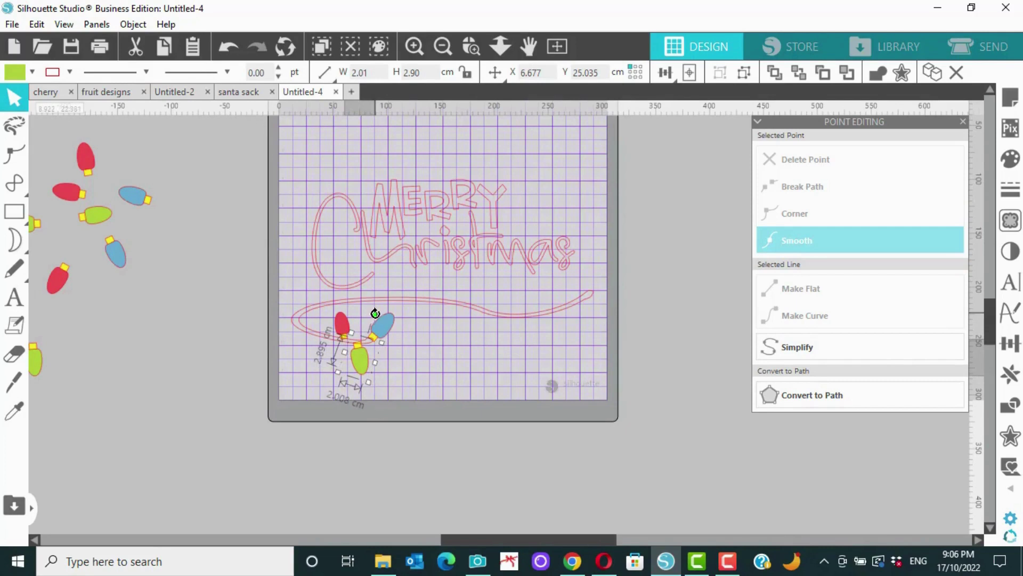
left_click_drag(375, 314, 380, 314)
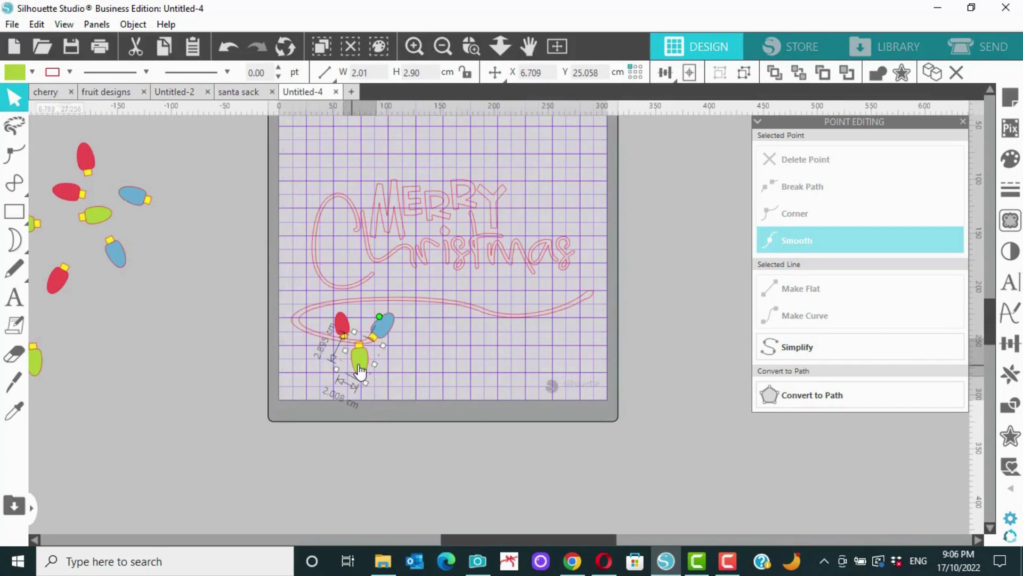
left_click_drag(356, 374, 353, 368)
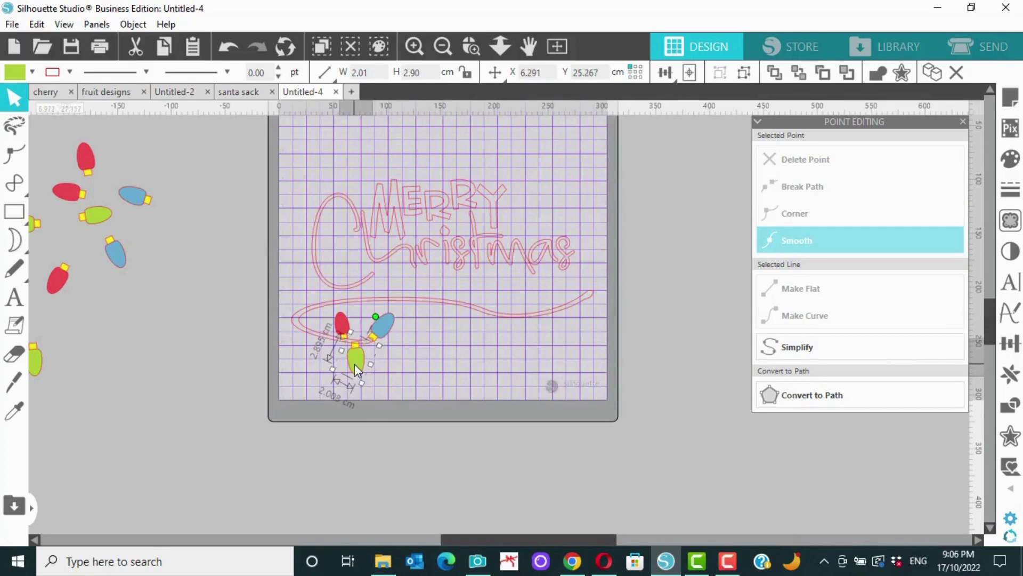
Fill the flourish below the lettering with dark grey
left_click(359, 378)
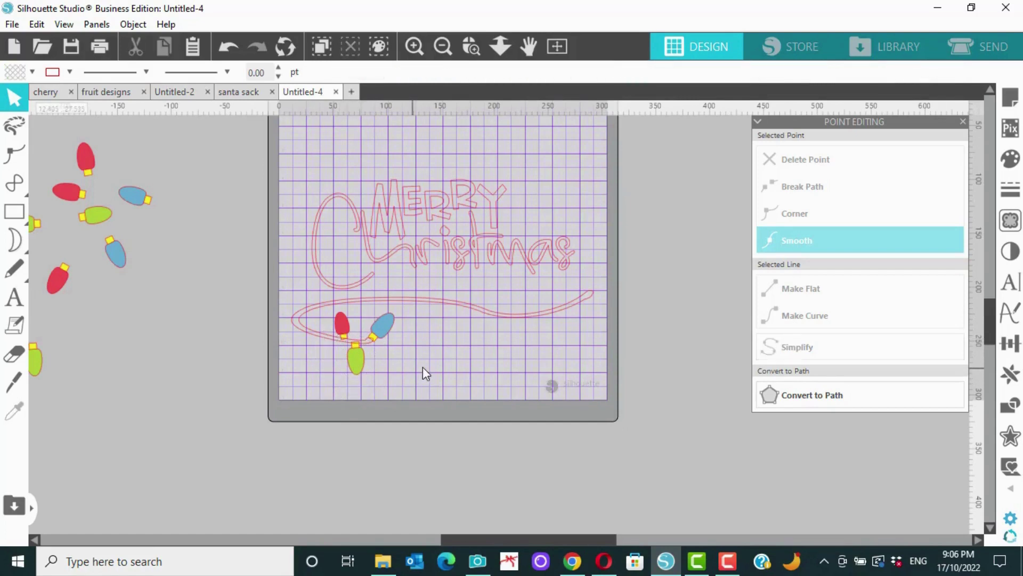
left_click(456, 308)
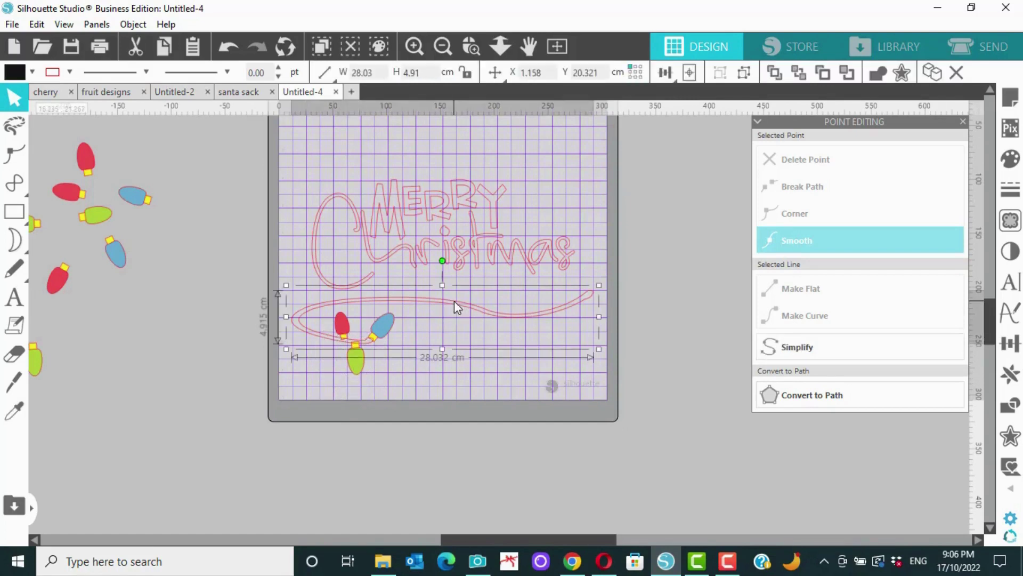
left_click(1010, 160)
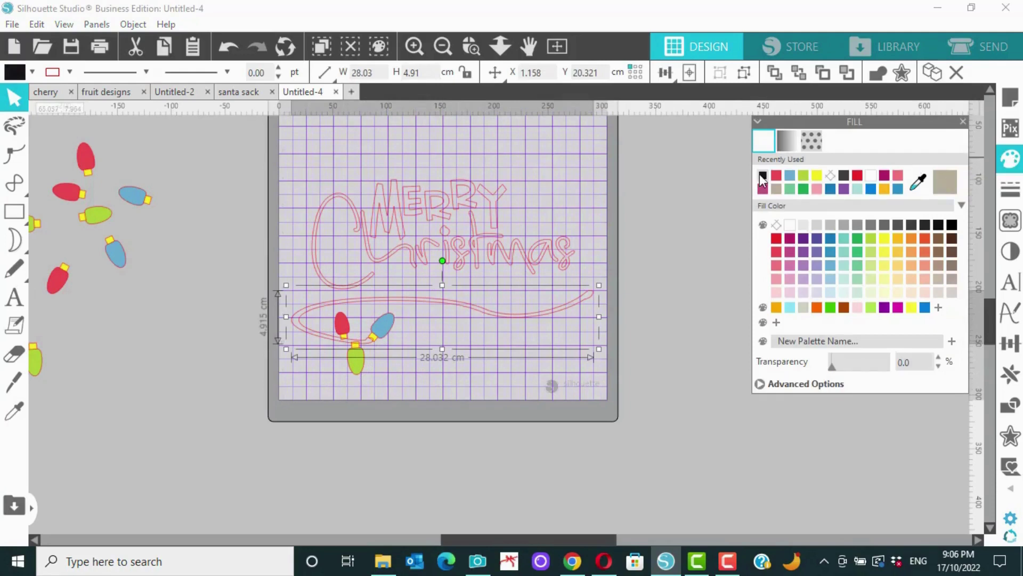
left_click(844, 176)
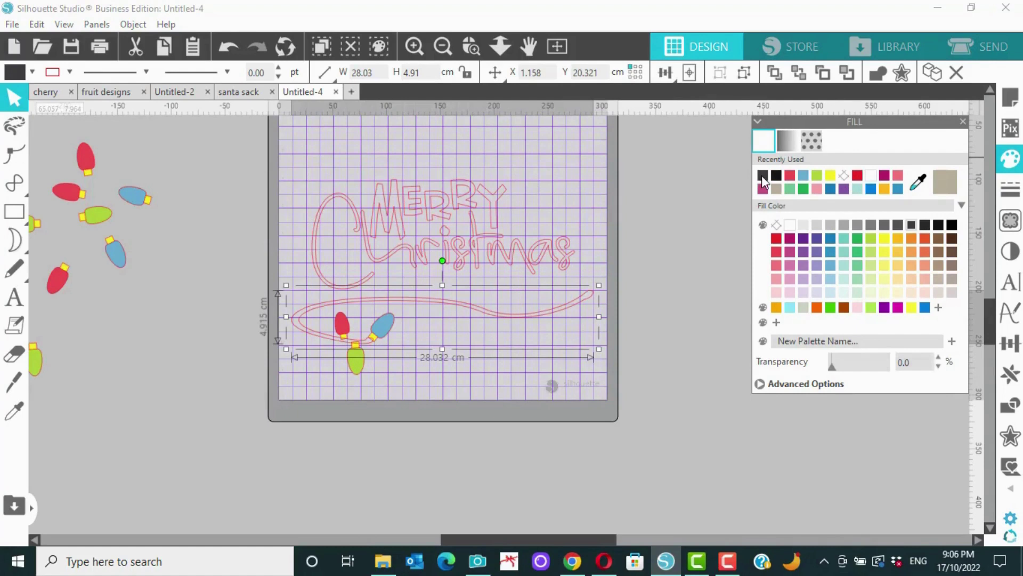
left_click(690, 332)
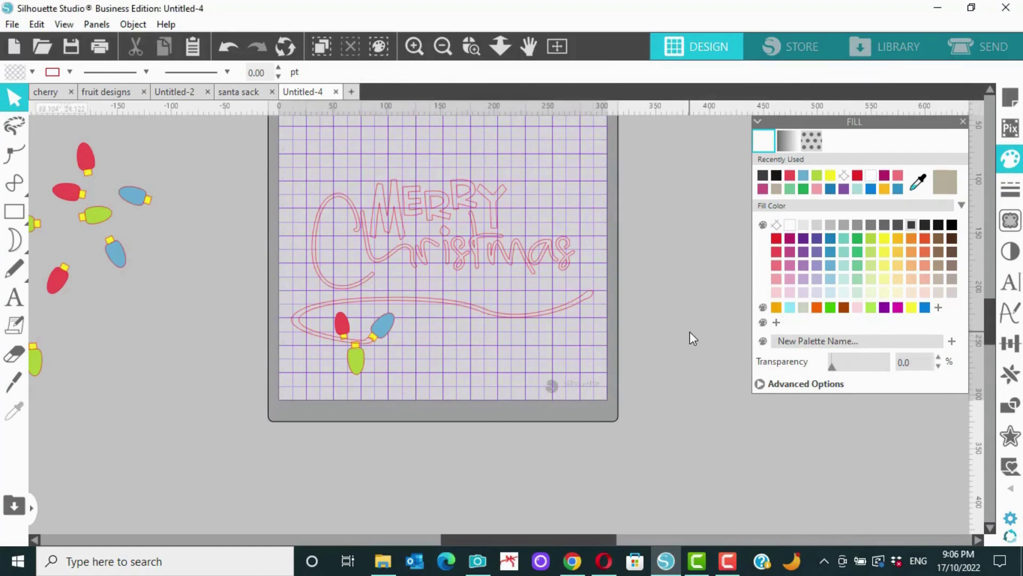
Rotate the red bulb on the flourish's lower-left tail to lean right, and nudge the green bulb below it slightly left
left_click(421, 43)
left_click(421, 44)
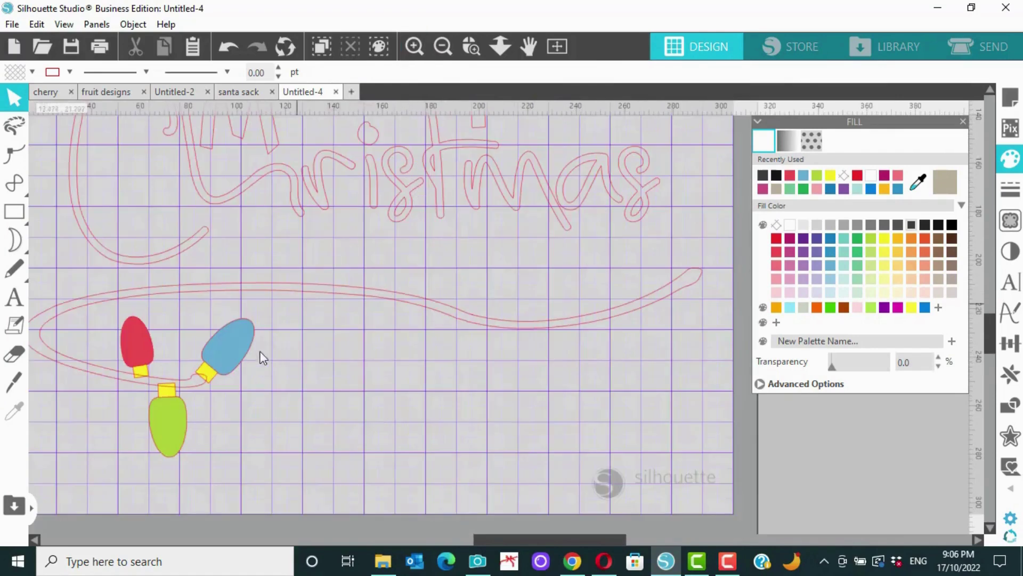
left_click(243, 347)
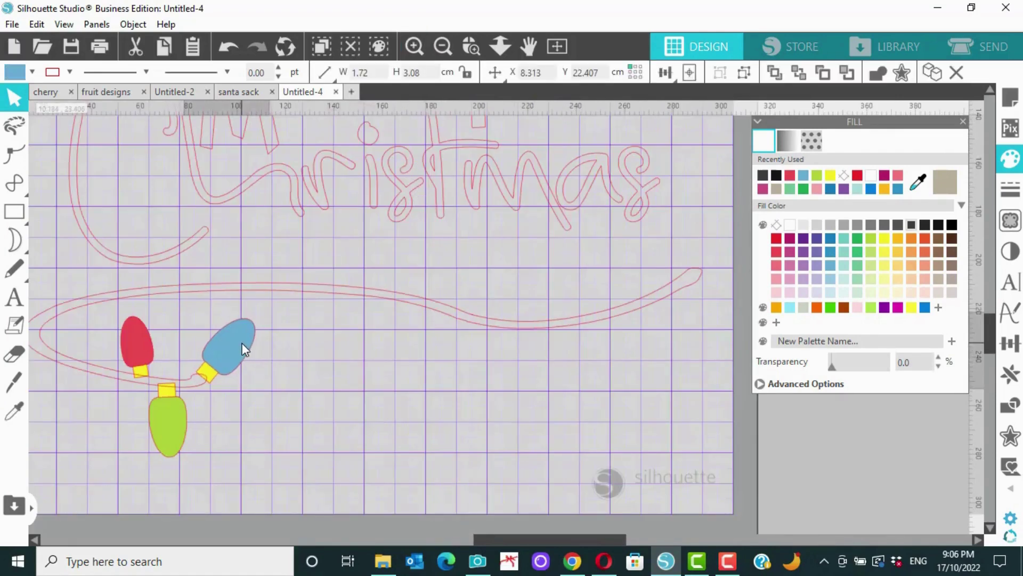
left_click(141, 347)
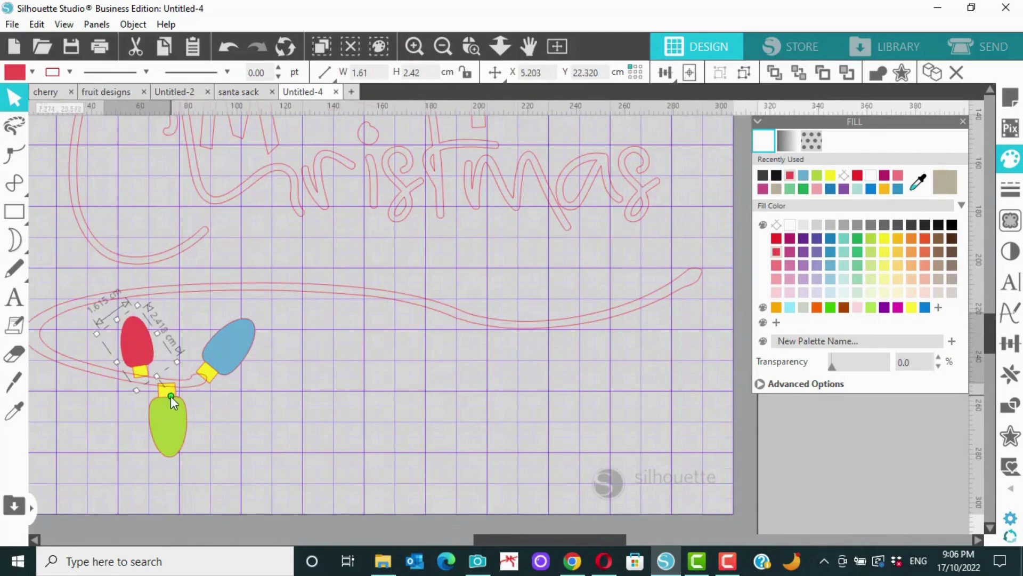
left_click_drag(171, 395, 154, 404)
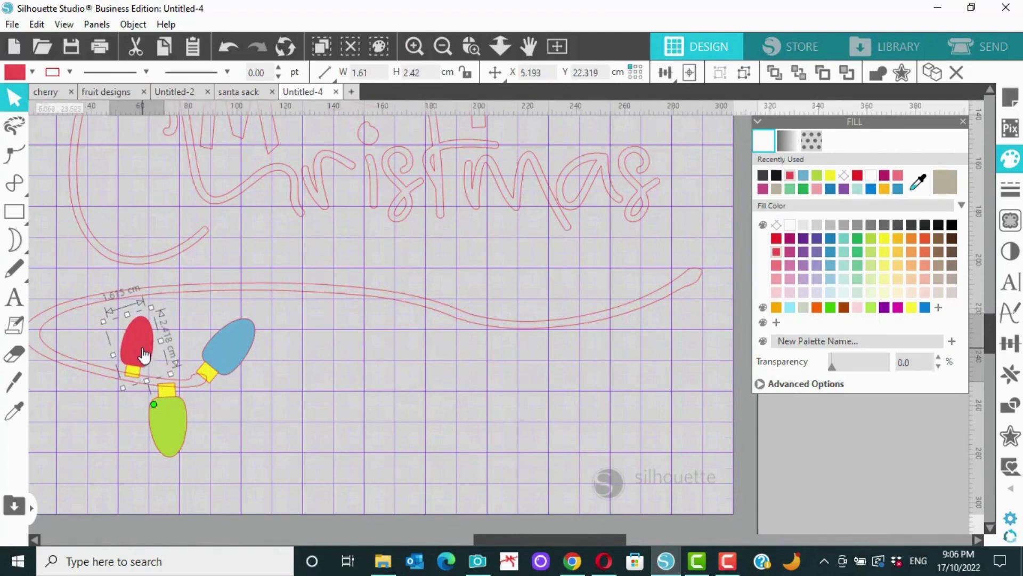
left_click(178, 447)
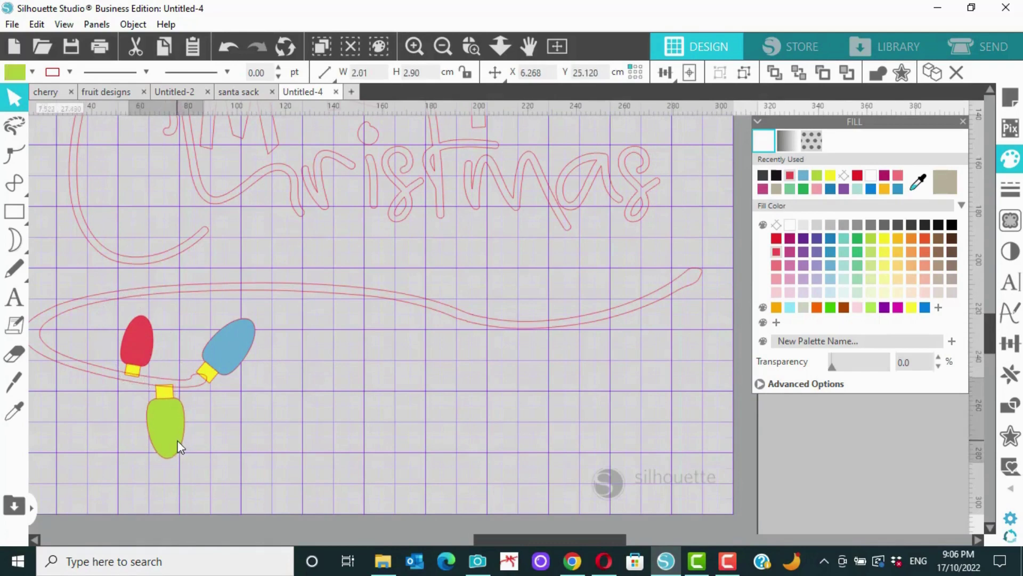
Rotate the blue bulb at the flourish's lower-left tail end almost upright, with its base on the tail
left_click(232, 370)
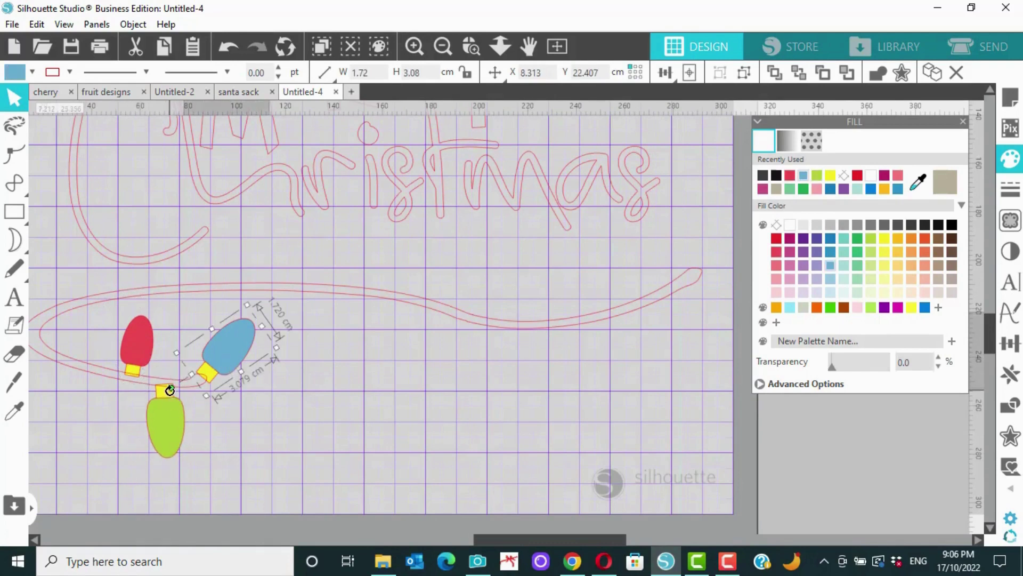
left_click_drag(169, 391, 211, 396)
left_click_drag(228, 344, 215, 323)
left_click(231, 386)
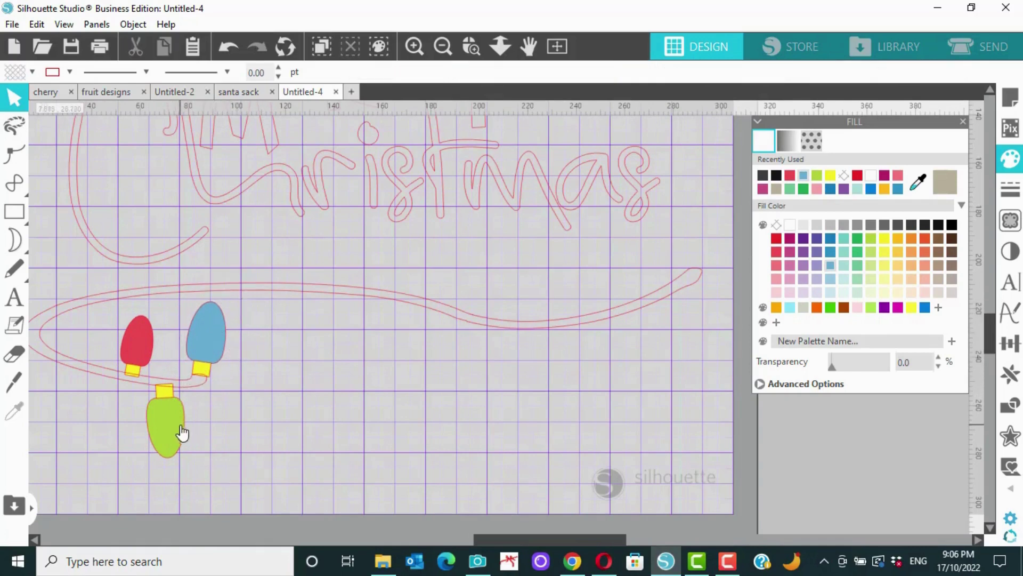
Tilt the green bulb slightly and set it just under the tail, then lean the blue bulb right at the tail end
left_click(180, 429)
left_click_drag(198, 367, 202, 362)
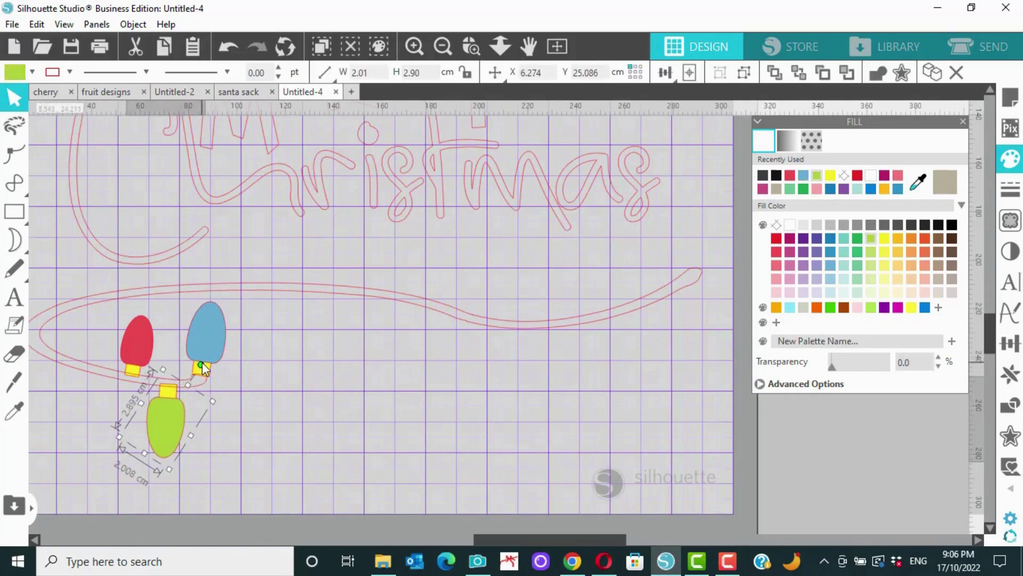
left_click_drag(178, 418, 170, 396)
left_click(230, 326)
left_click_drag(220, 335, 230, 334)
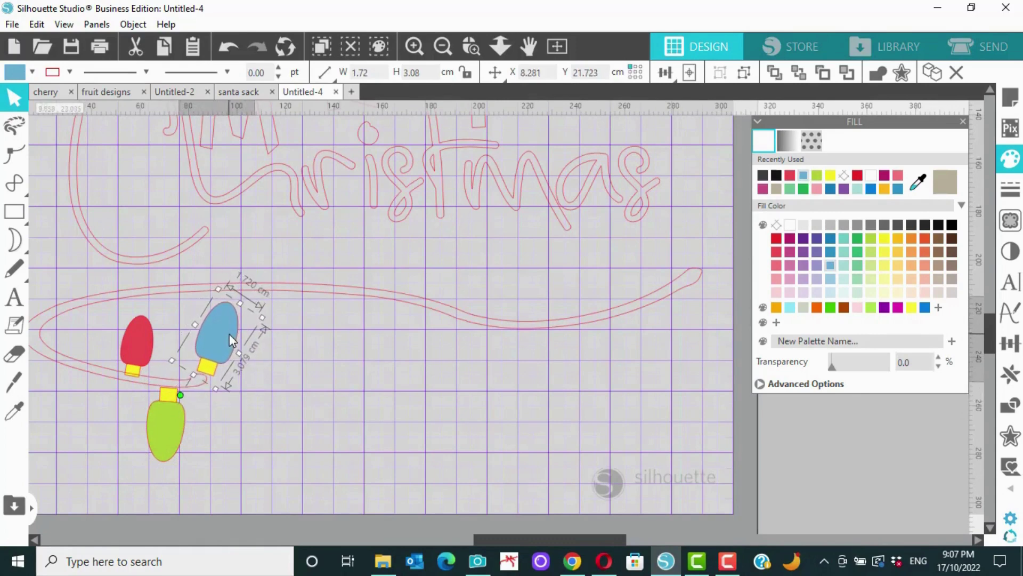
Rotate the red bulb to lean left and move it right along the tail, above the green bulb
left_click(145, 356)
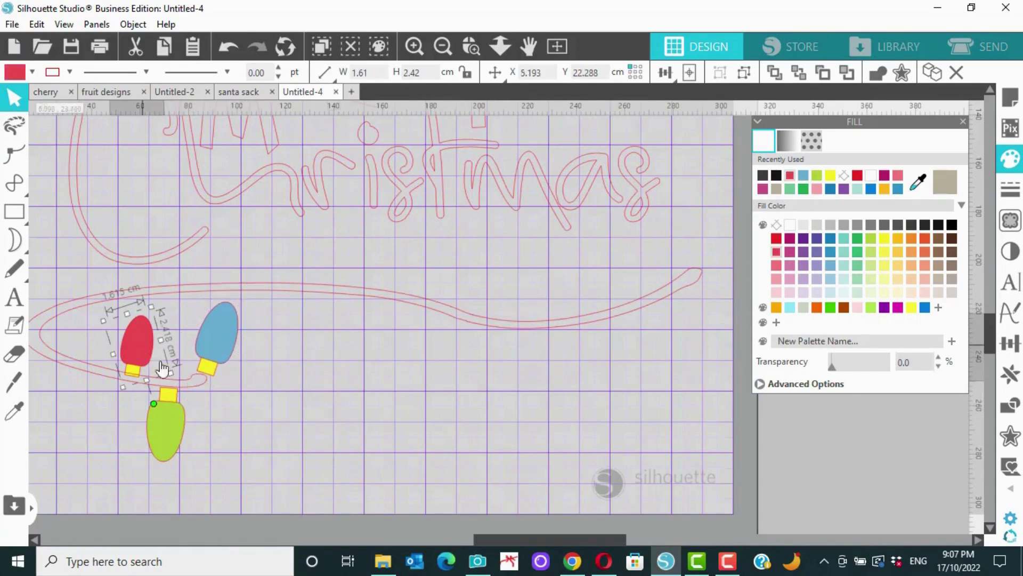
left_click_drag(155, 404, 173, 392)
left_click_drag(145, 354, 157, 350)
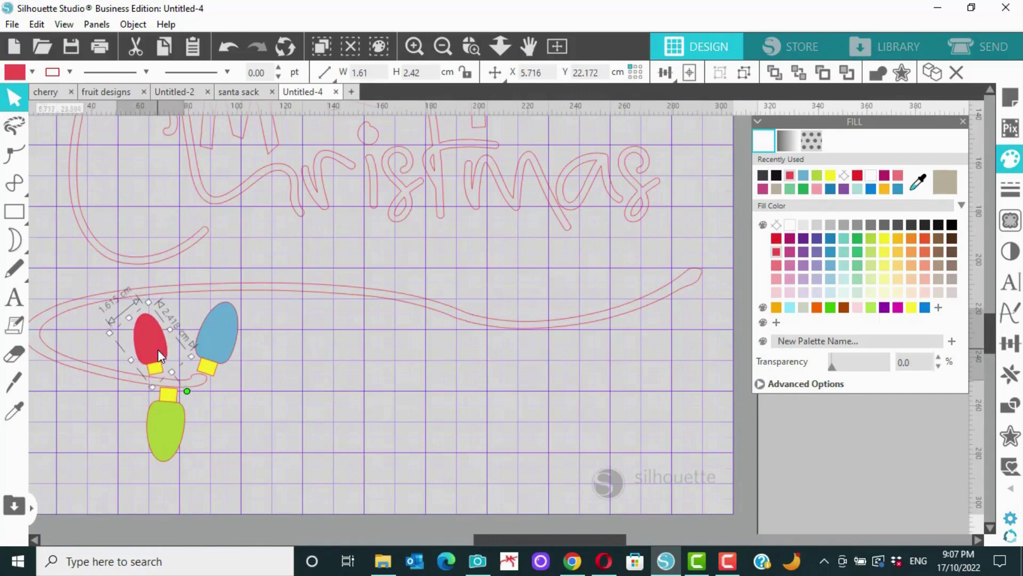
left_click(263, 411)
Place a spare blue bulb and a spare red bulb above the flourish's right end, both rotated with their bases facing down
left_click(442, 51)
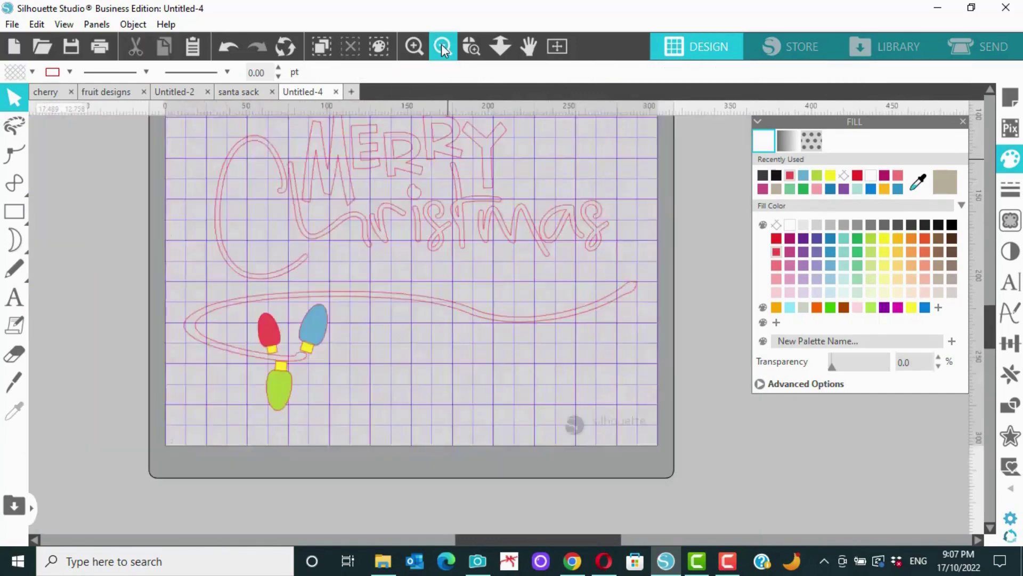
left_click(442, 51)
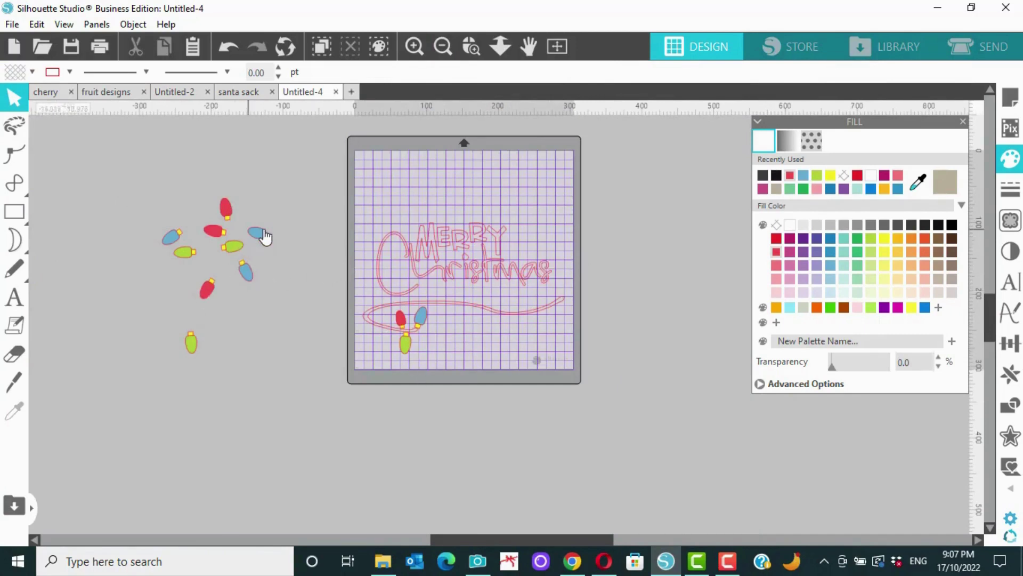
left_click_drag(260, 236, 571, 327)
left_click(545, 300)
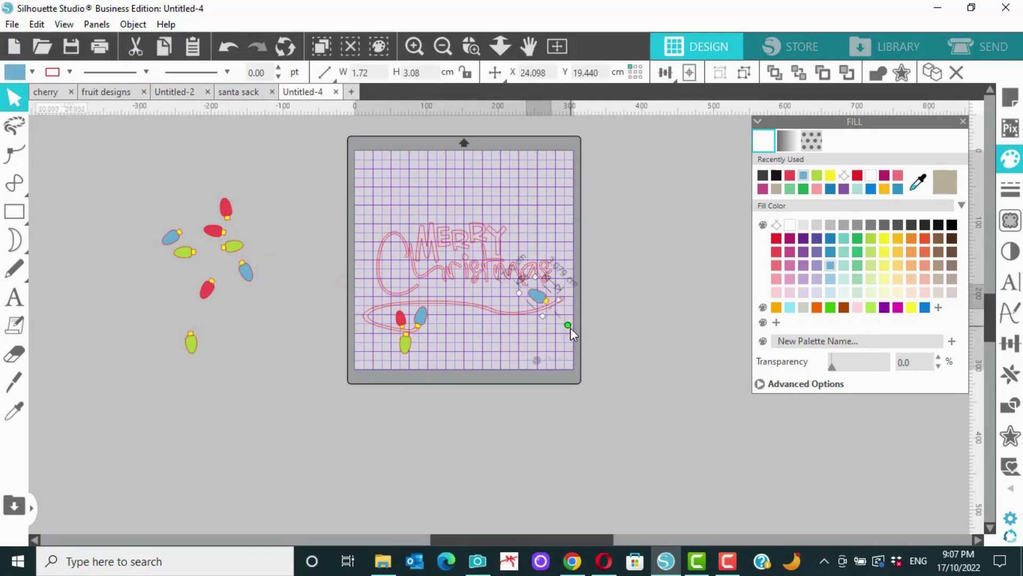
left_click_drag(541, 290, 551, 338)
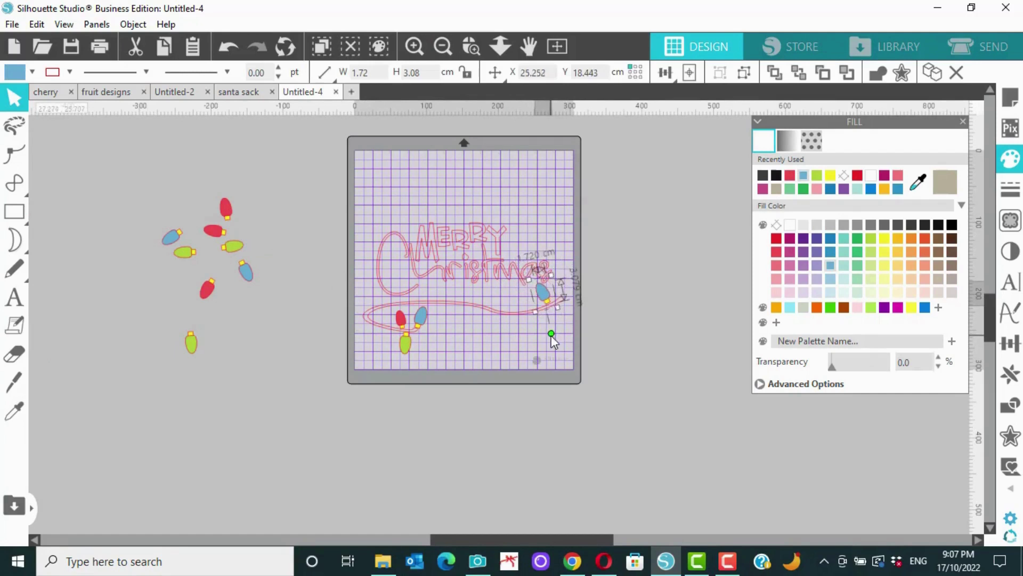
left_click(590, 378)
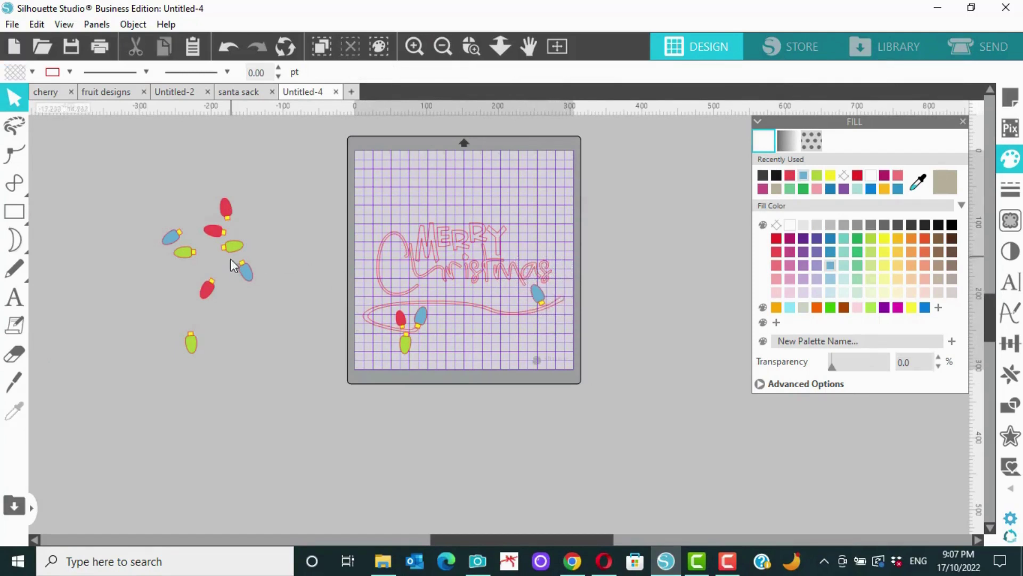
left_click_drag(228, 212, 564, 323)
left_click_drag(559, 287, 571, 290)
Tilt the blue bulb at the flourish's right end further left, and place a green bulb hanging downward beneath that end
left_click(537, 296)
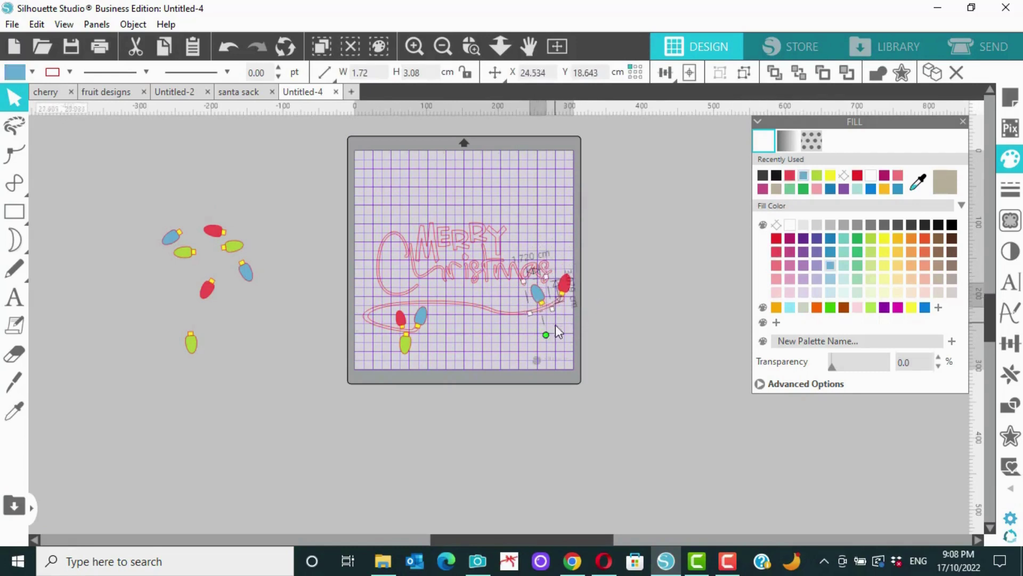
left_click_drag(545, 336, 552, 300)
left_click(557, 321)
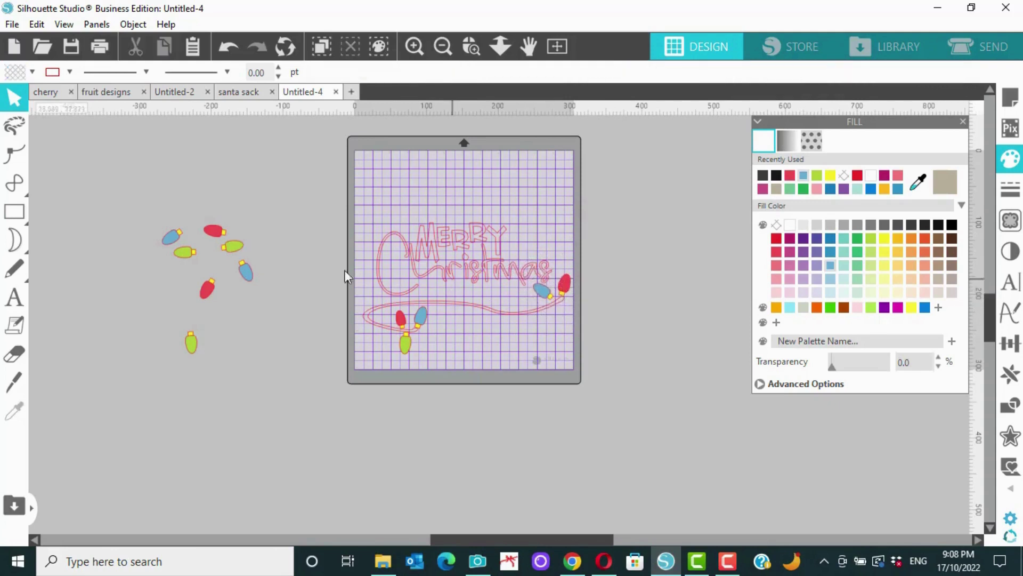
left_click_drag(175, 258, 577, 298)
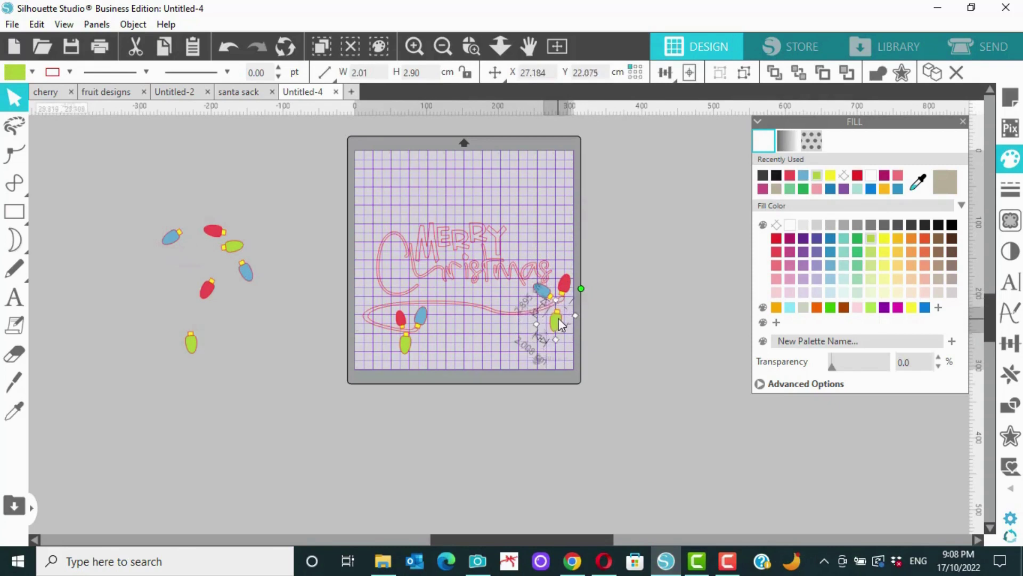
left_click(627, 319)
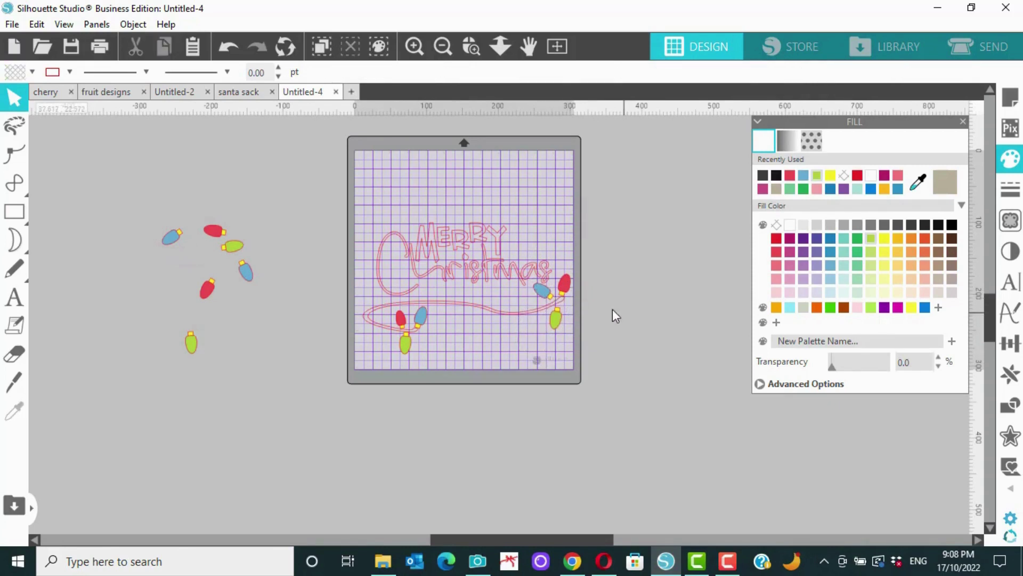
Scale down the three bulbs at the flourish's right end, making the blue one about 1.20 by 2.15 cm
left_click(540, 295)
left_click_drag(521, 285, 532, 288)
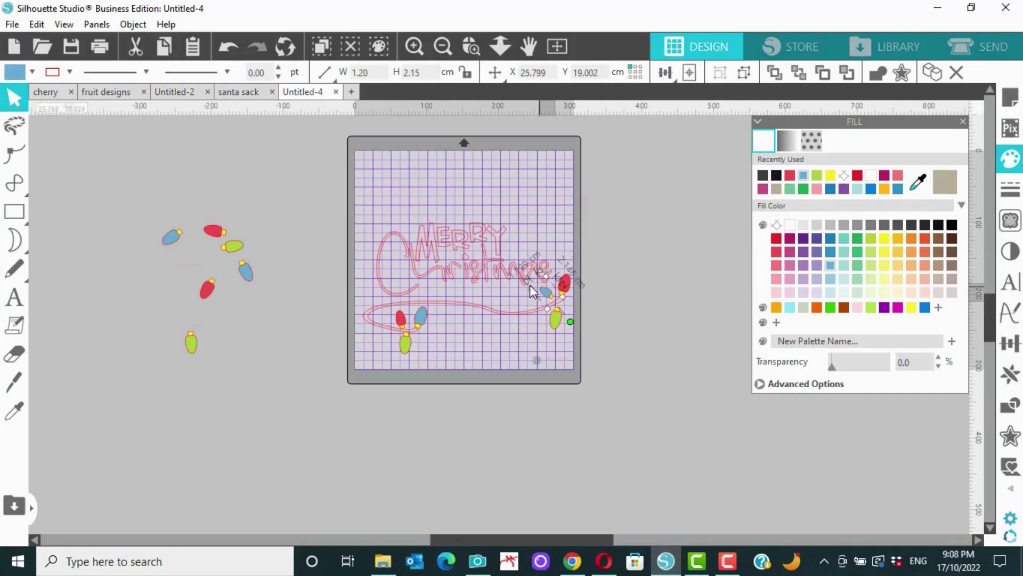
left_click(564, 286)
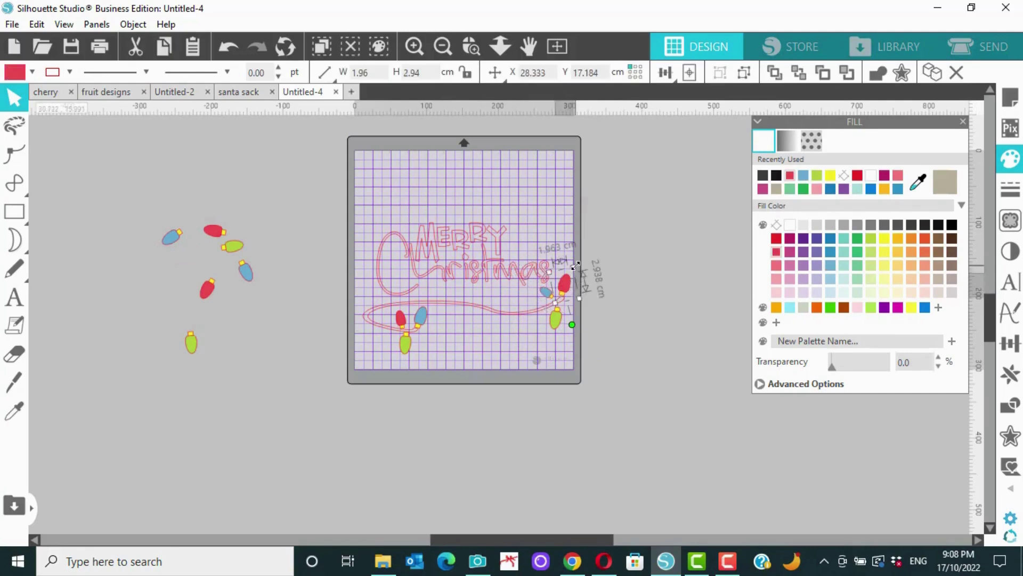
left_click(556, 320)
left_click_drag(552, 336, 554, 327)
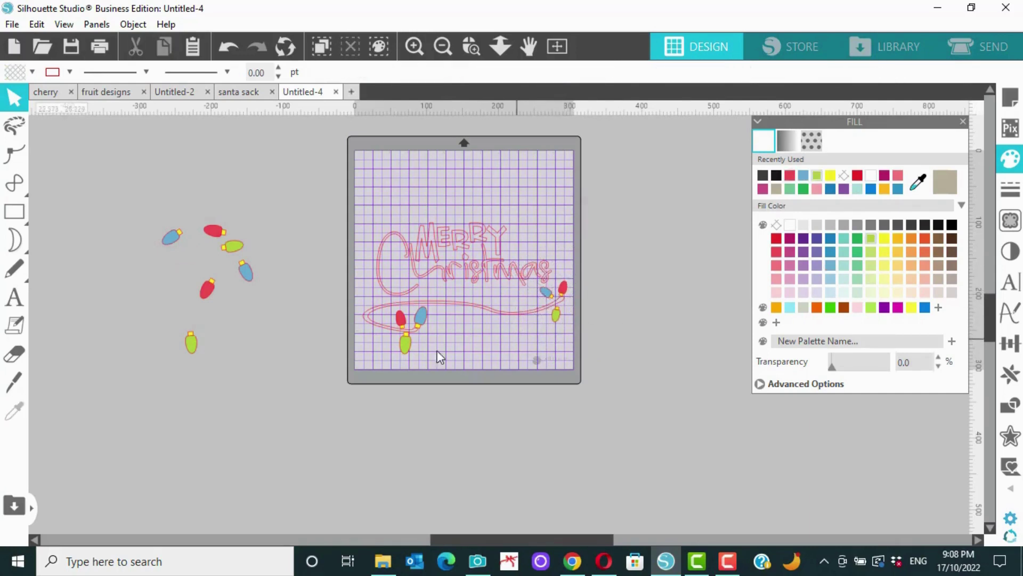
Scale down the blue and green bulbs at the flourish's lower-left tail
left_click(420, 316)
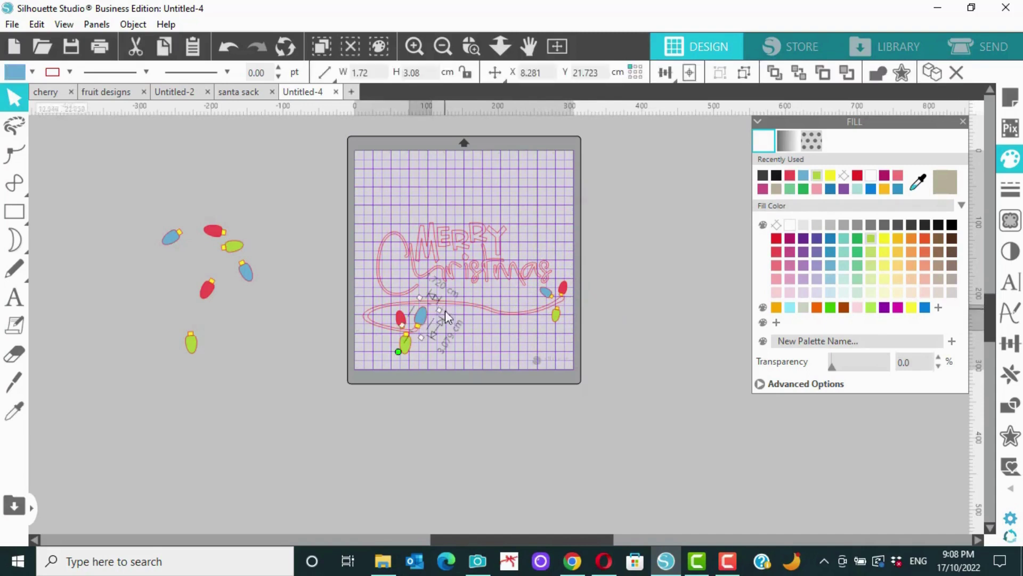
left_click(405, 348)
left_click(500, 321)
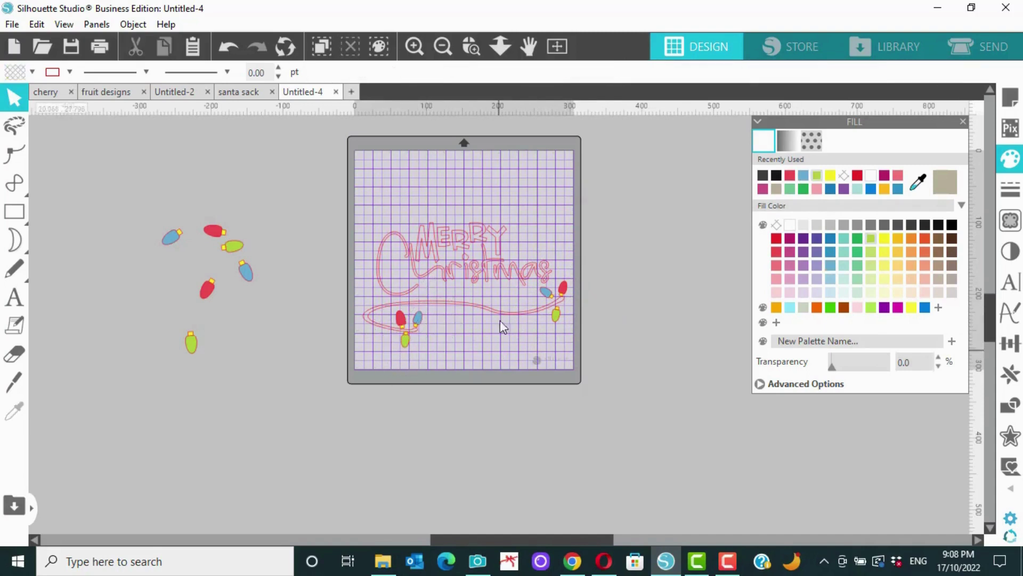
Move the bulbs at the flourish's right end so that their yellow bases meet the flourish
left_click(414, 46)
left_click(414, 46)
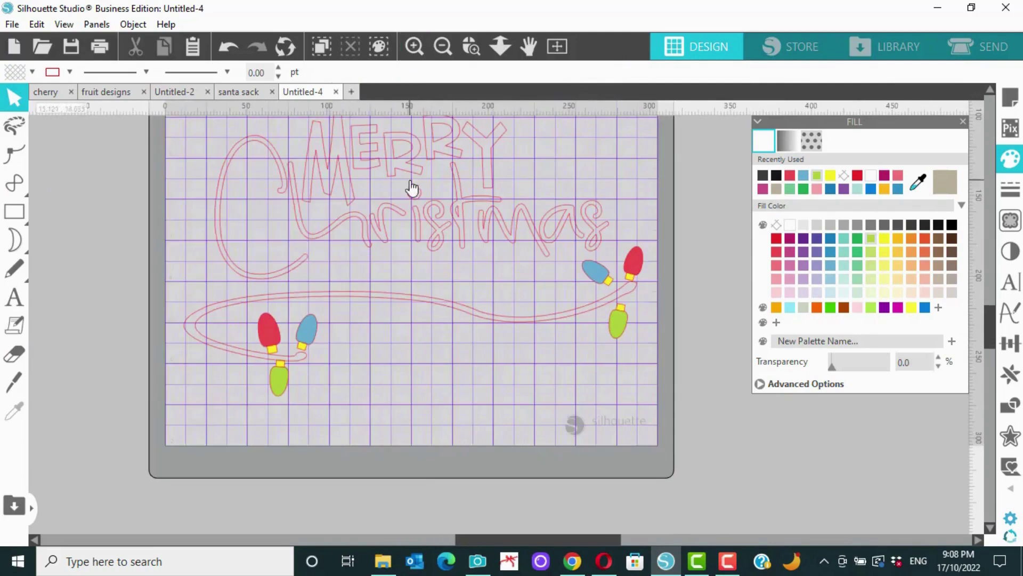
mouse_move(600, 288)
left_mouse_down()
mouse_move(645, 265)
mouse_move(610, 278)
left_mouse_up()
left_click_drag(620, 323, 624, 317)
left_click(621, 222)
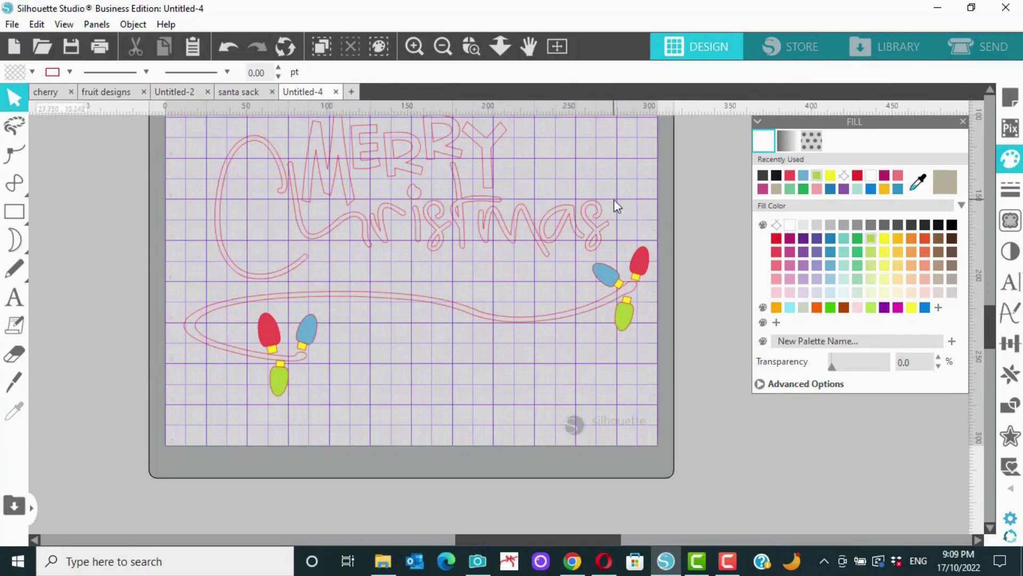
left_click(451, 44)
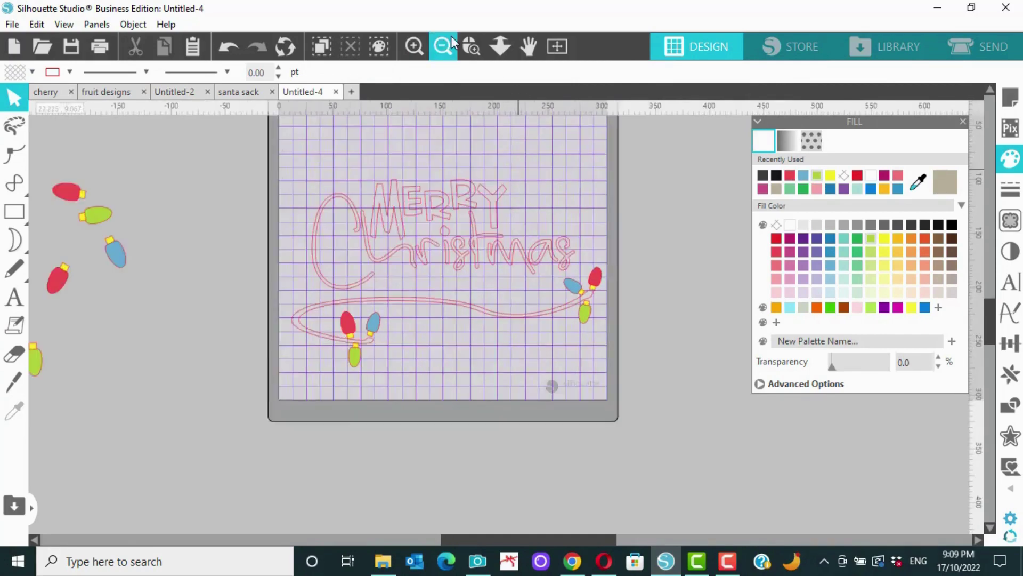
left_click(451, 44)
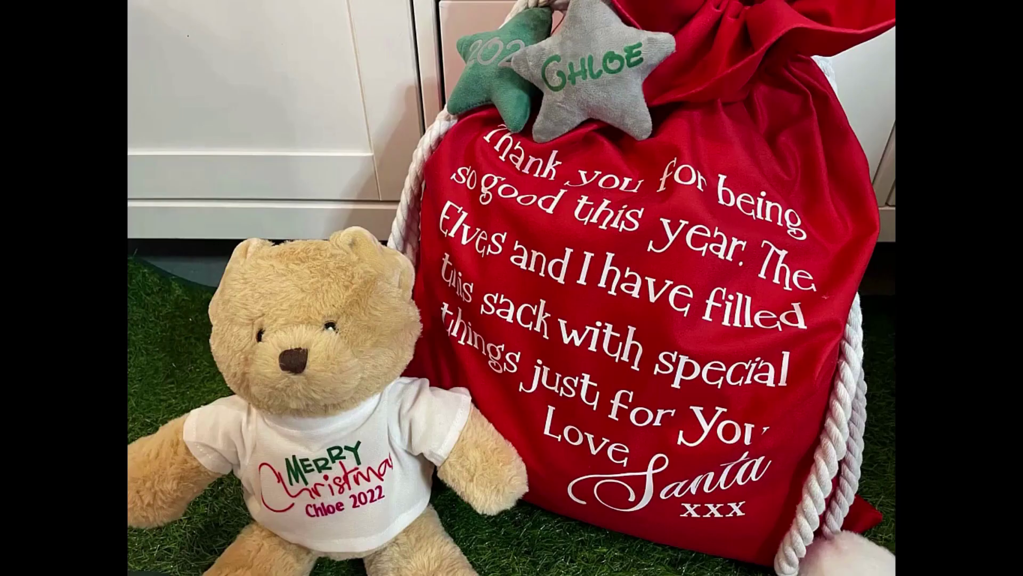